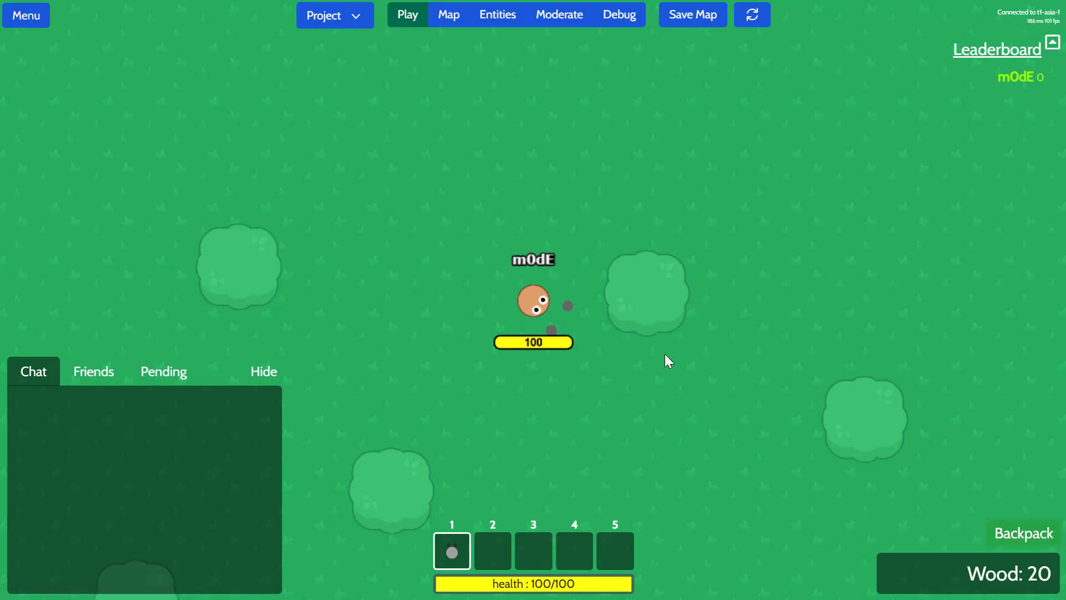
Step: Walk the character around the grassland near the map's lower edge to look over the terrain
key("s")
key("a")
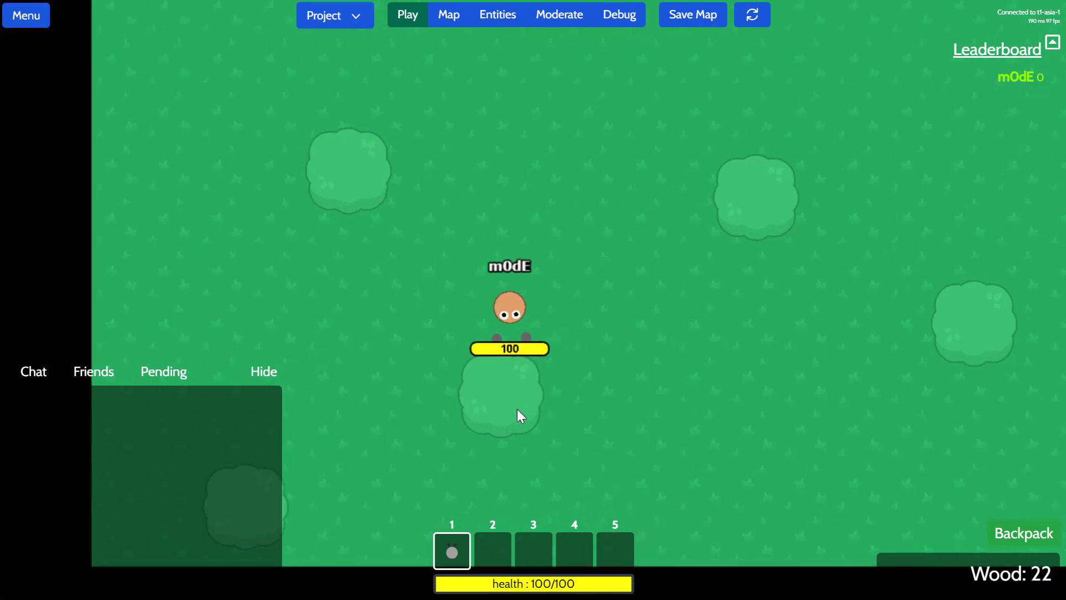
key("d")
key("w")
key("d")
key("w")
key("w")
key("d")
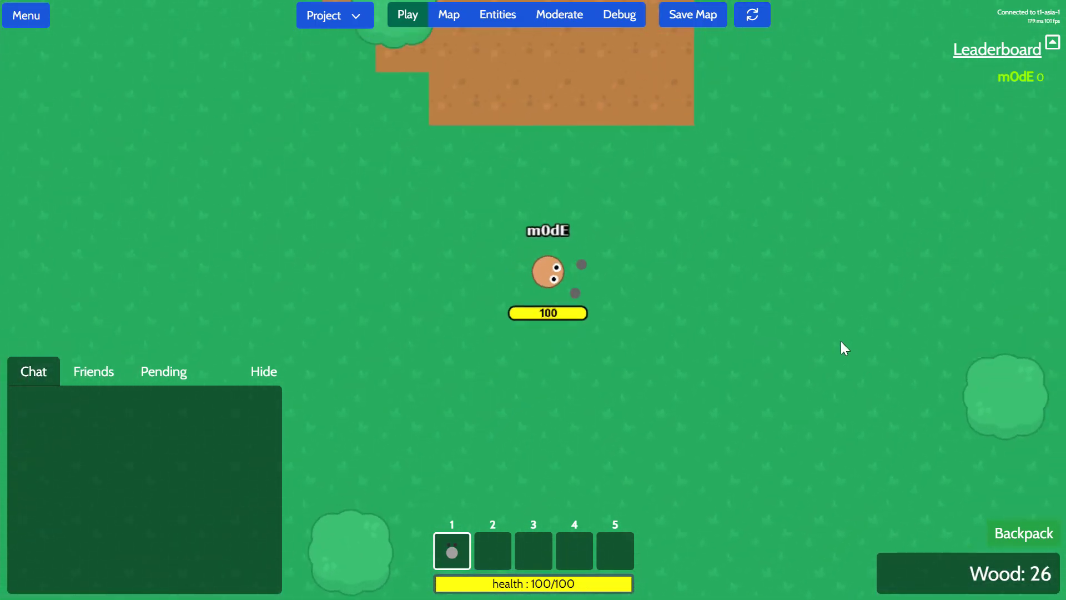
key("s")
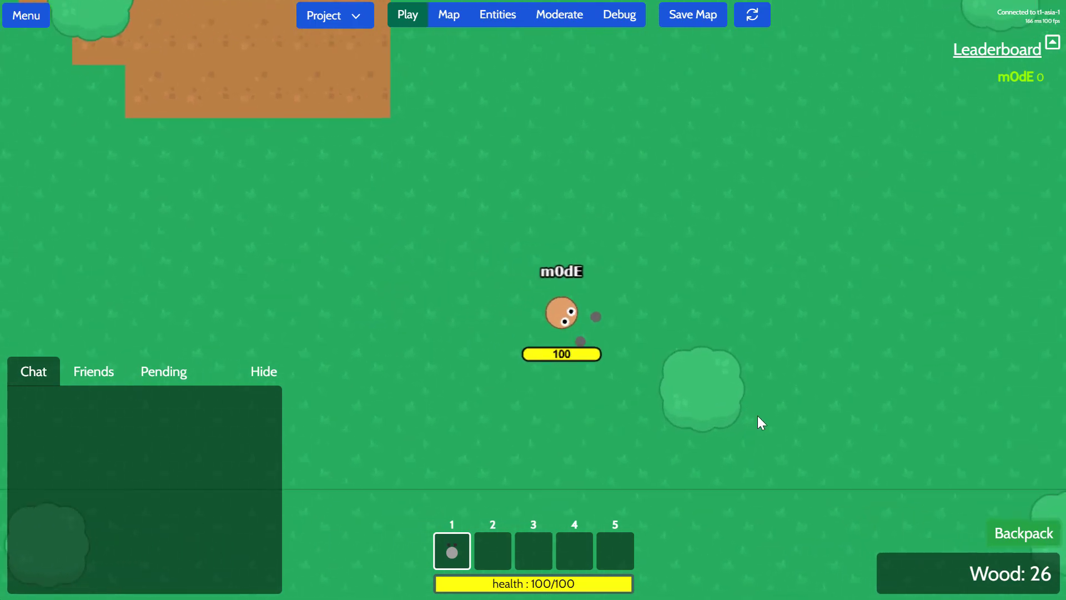
Step: Walk the character across the dirt patch and over to the black tiles in the grass
key("w")
key("a")
key("w")
key("a")
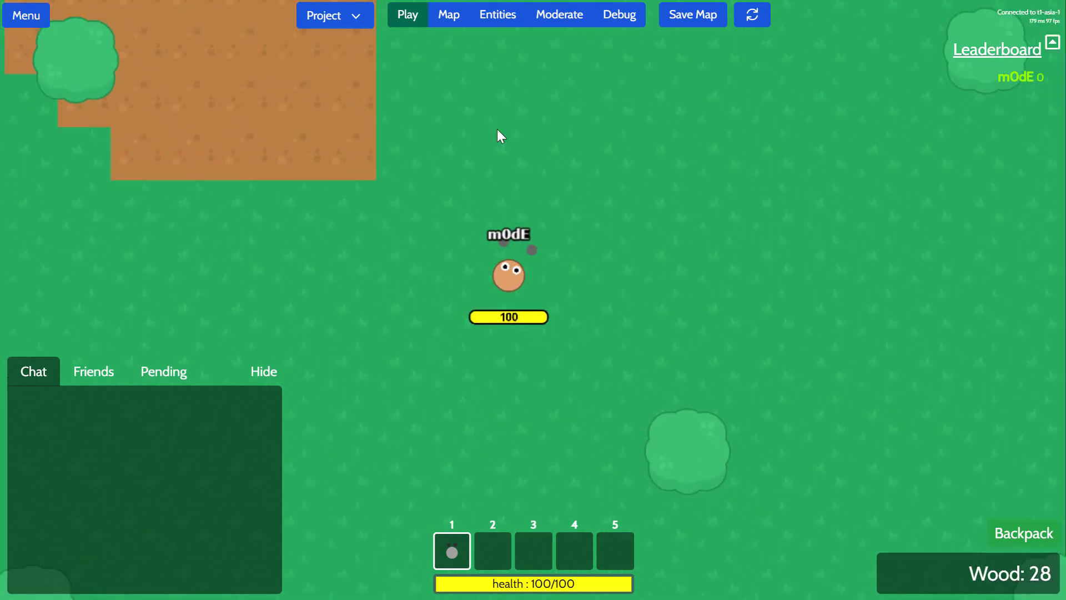
key("w")
key("a")
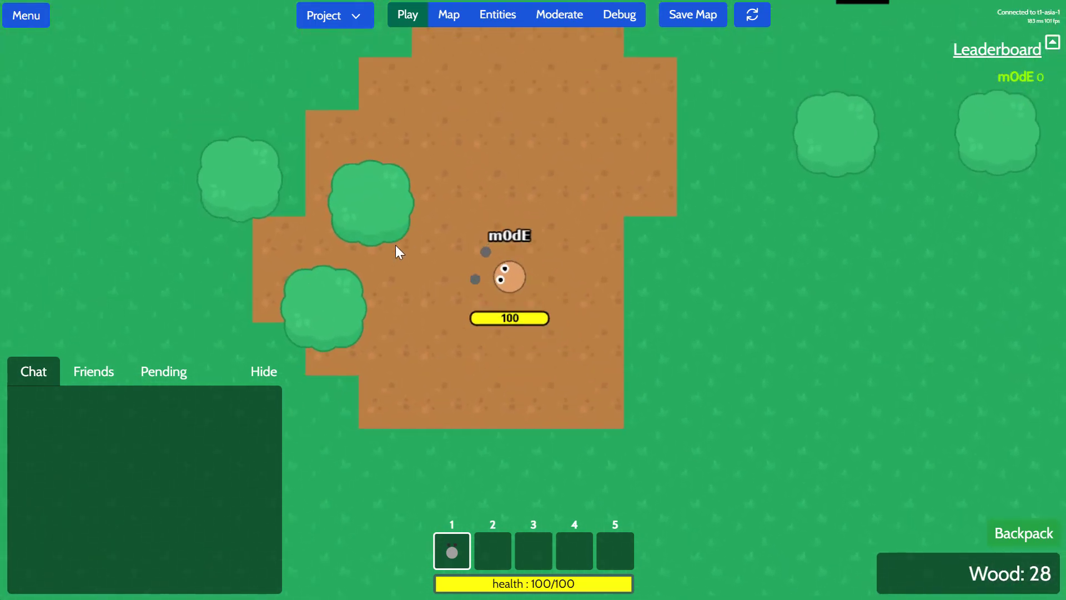
key("w")
key("d")
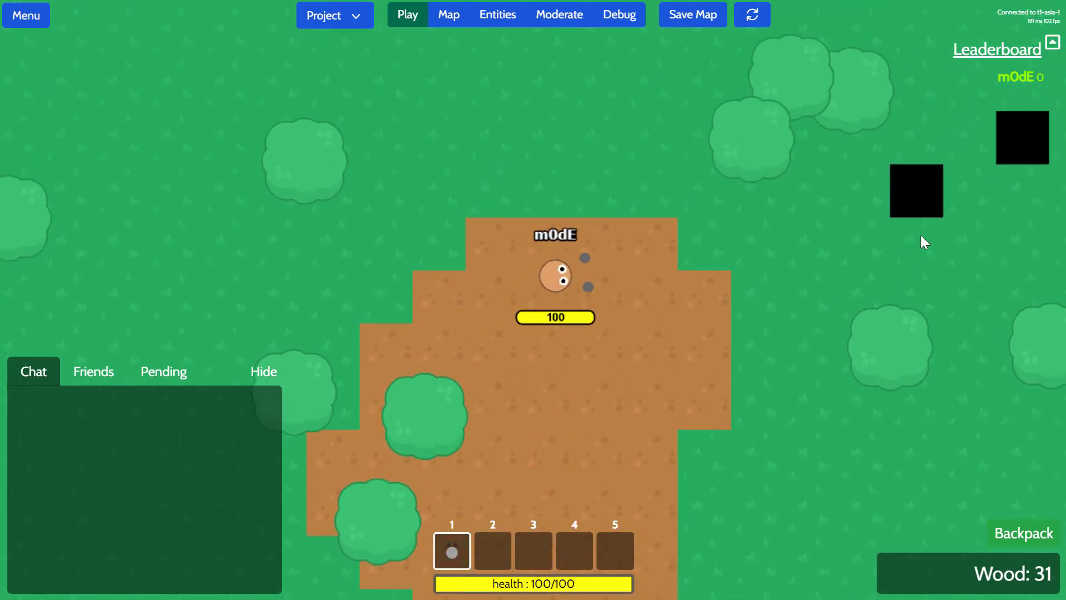
key("d")
key("s")
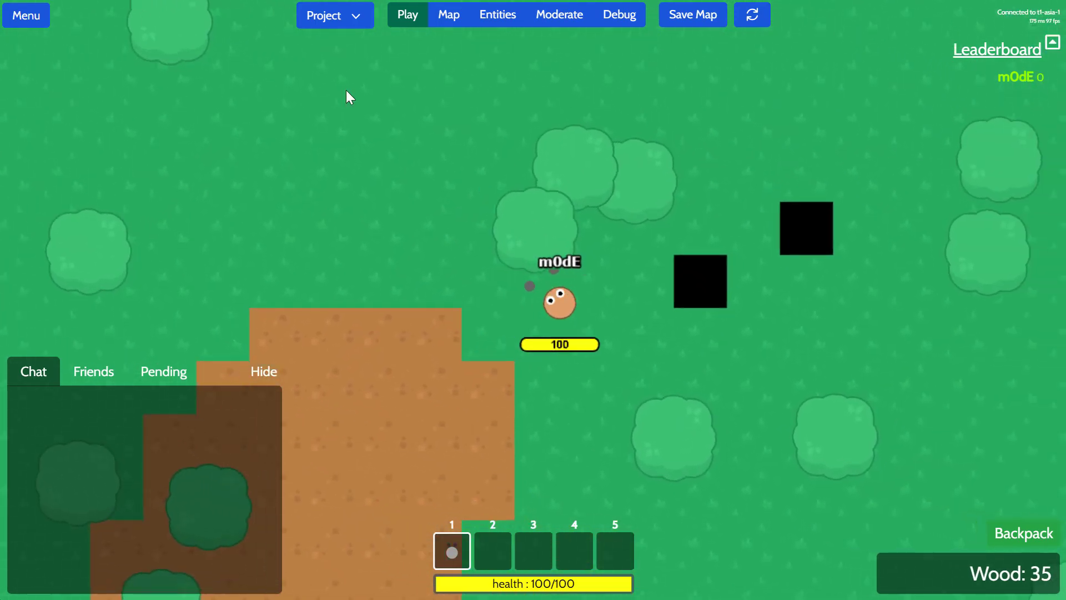
Step: In map editing mode, stamp 1x1 grass on the floor layer over the two black tiles, then return to the pointer tool
left_click(443, 18)
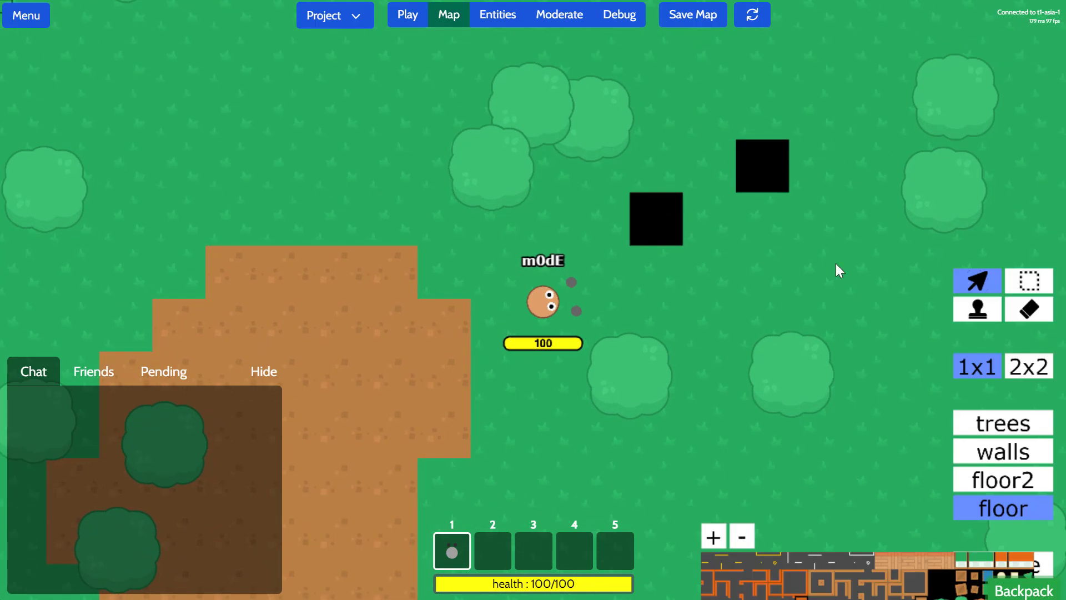
left_click(986, 310)
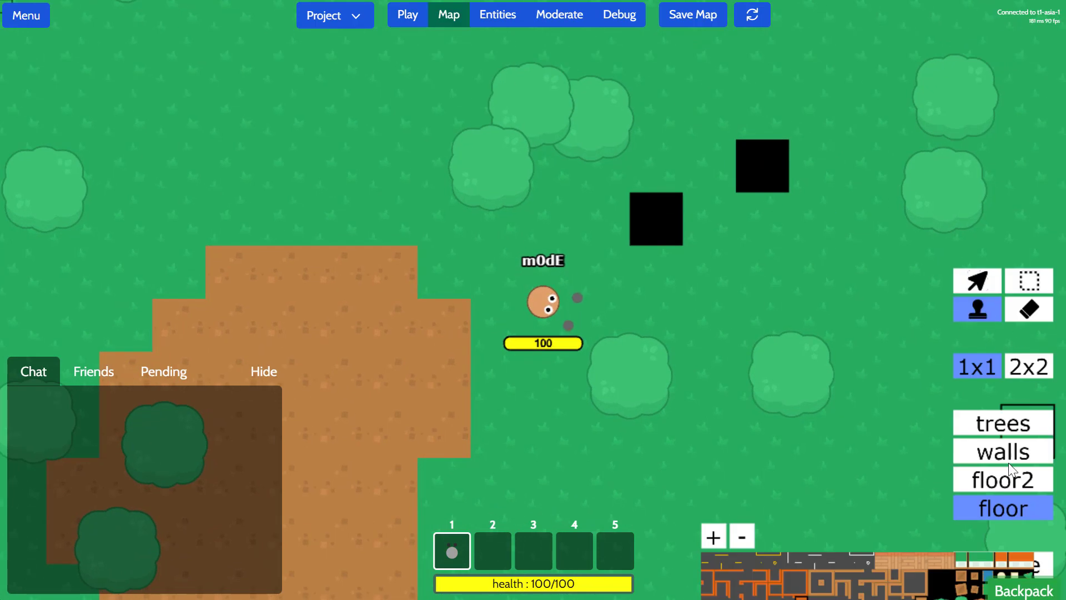
left_click(647, 223)
left_click(766, 167)
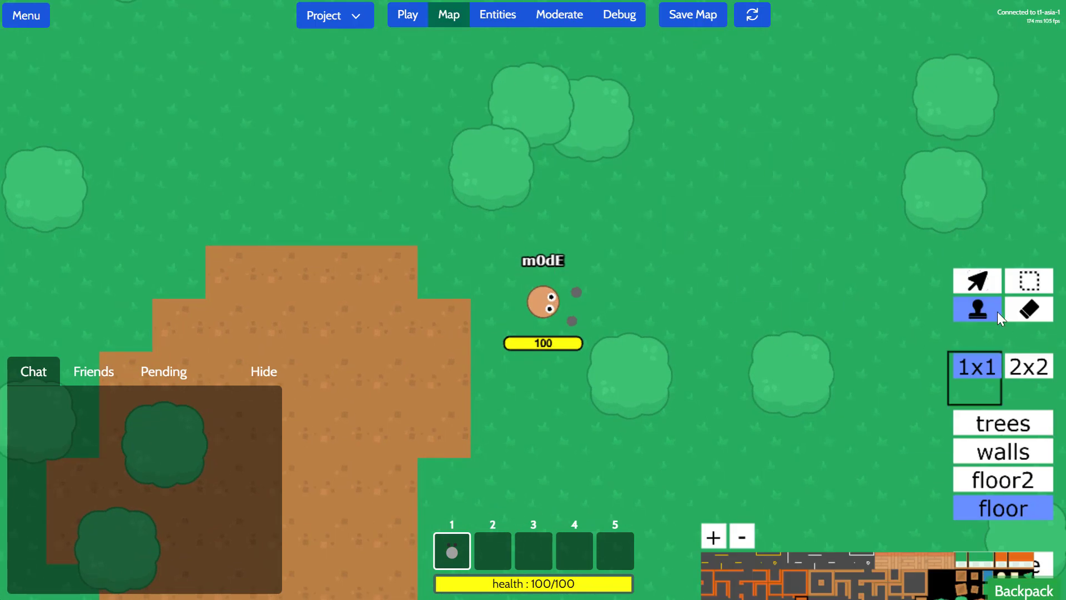
left_click(978, 282)
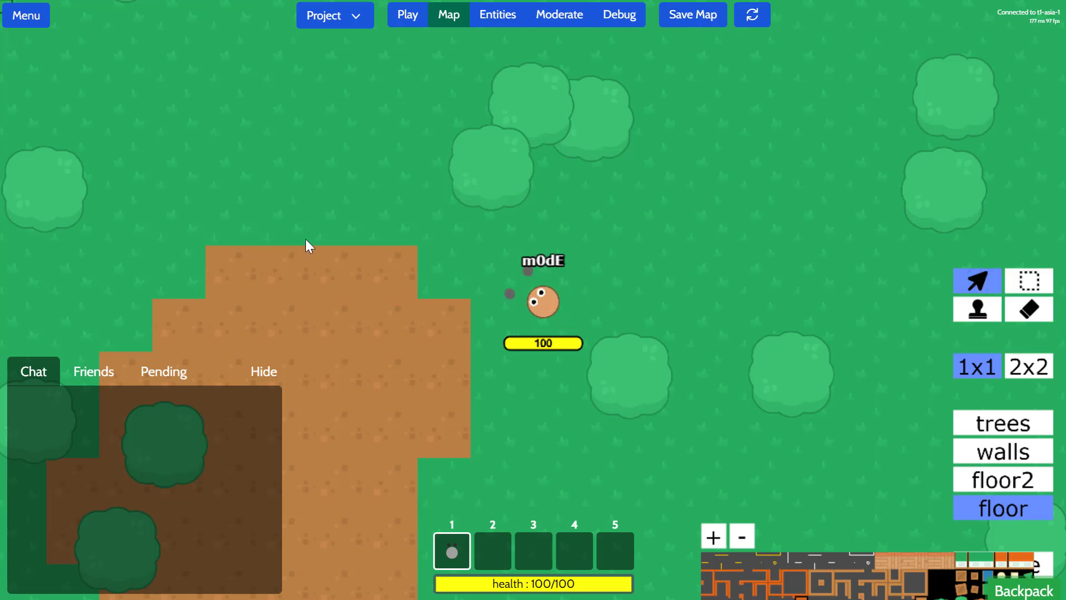
Step: Open the entities list and add a new unit of the Top-down Unit (Rotates to mouse) type
left_click(497, 15)
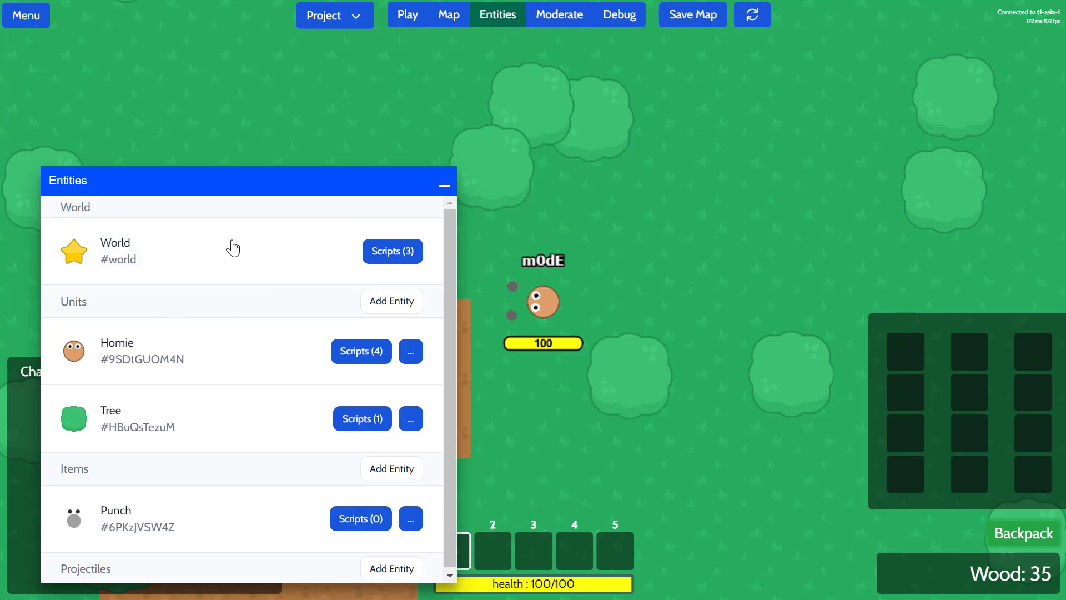
left_click_drag(220, 169, 178, 117)
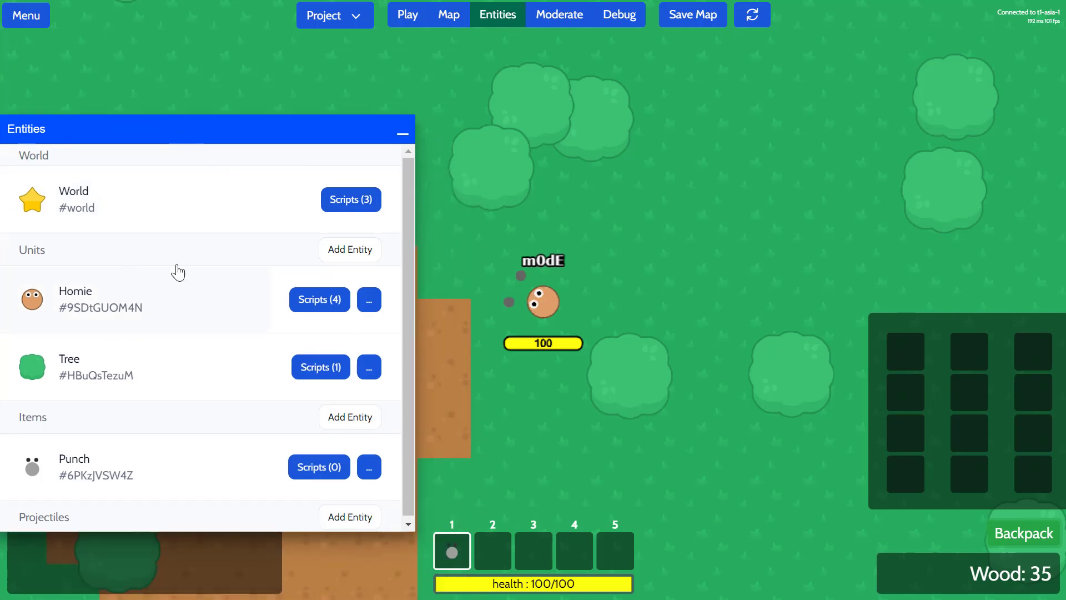
left_click(334, 244)
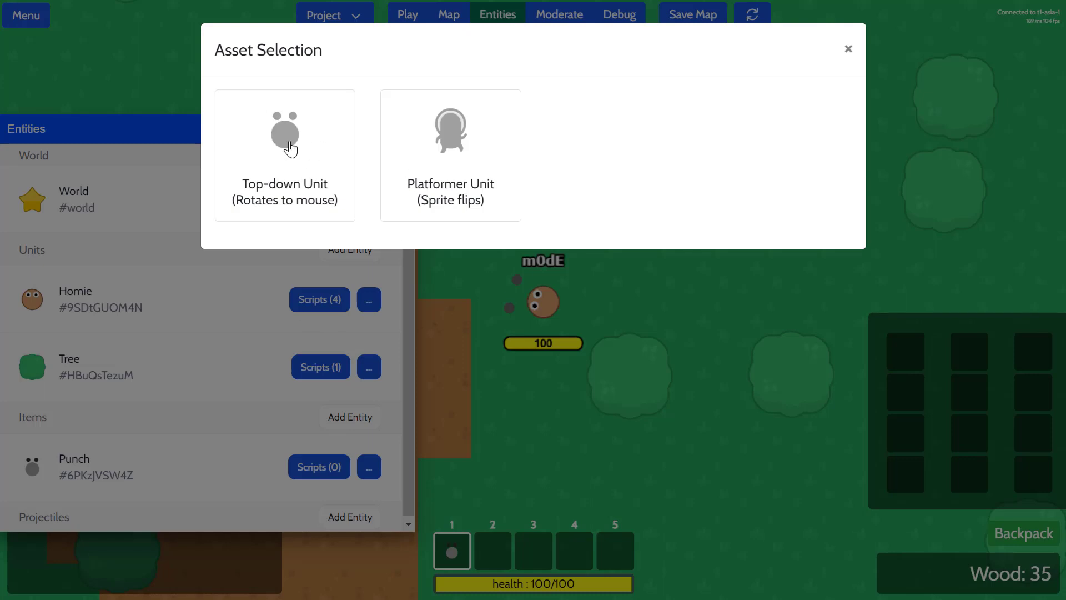
left_click(297, 167)
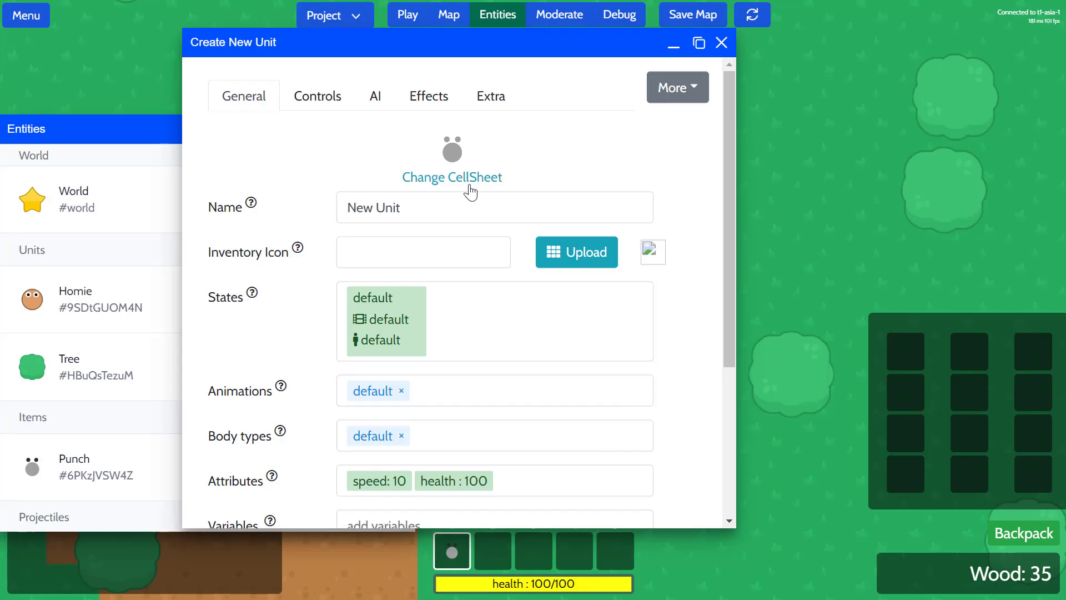
Step: Search the asset library for "rabbit" to find a cell sheet image for the new unit
left_click(443, 192)
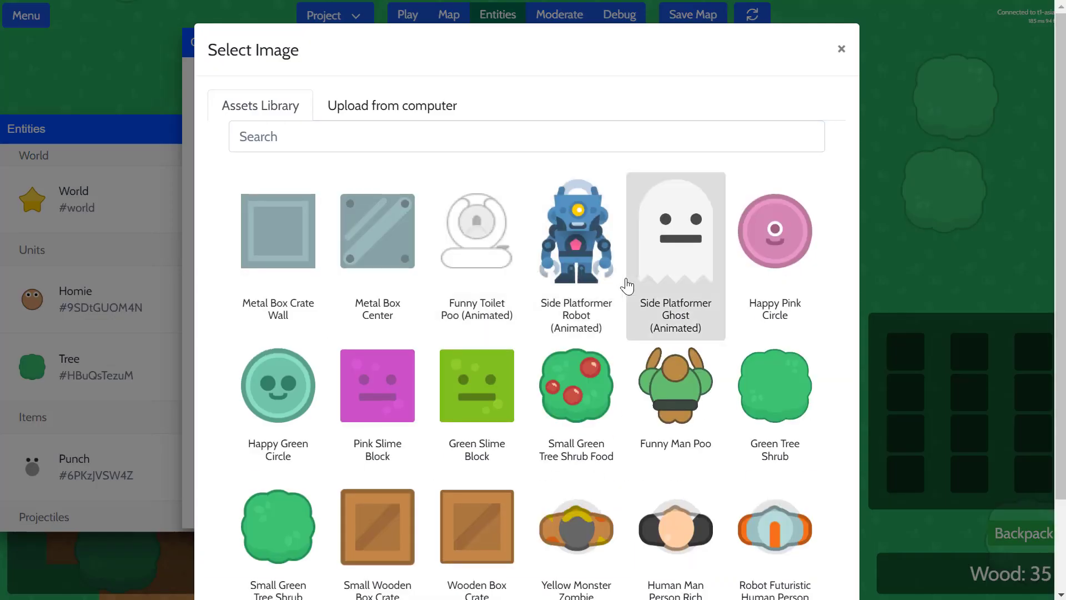
scroll(624, 283, "down", 1)
scroll(424, 304, "up", 1)
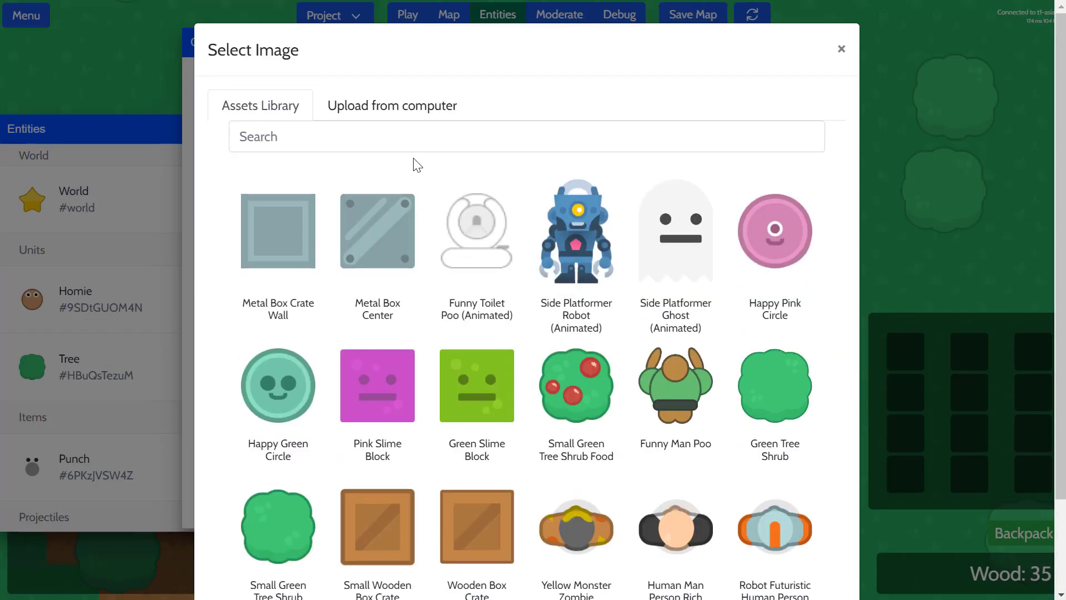
left_click(410, 141)
type("rabbit")
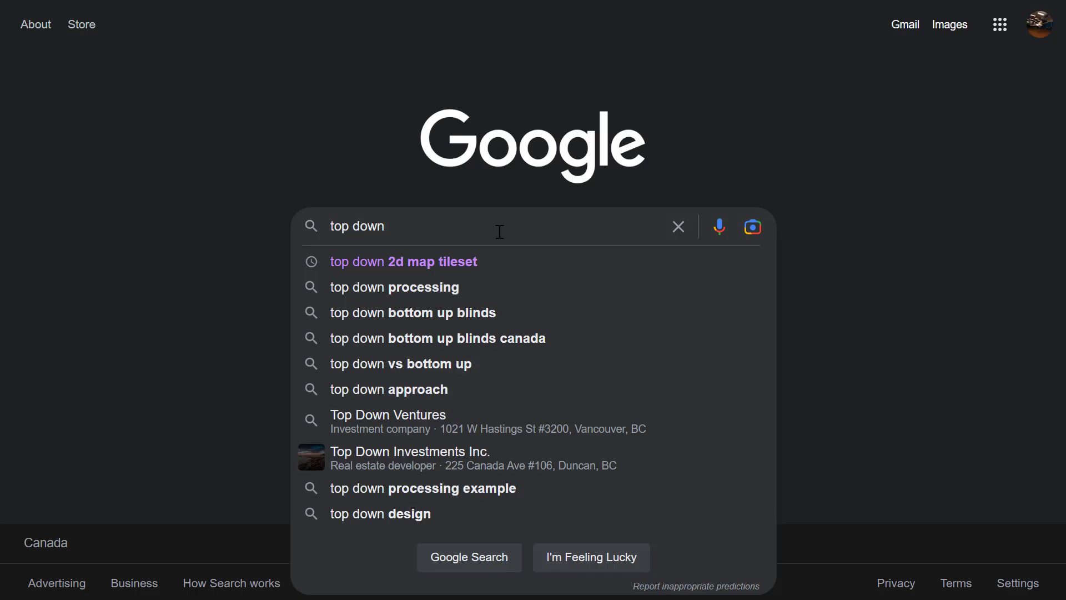
Step: Switch to Google in the browser and search for "top down 2d rabbit game asset"
type("rab")
key("BackSpace")
key("BackSpace")
key("BackSpace")
type("2d game")
key("ctrl+shift+Left")
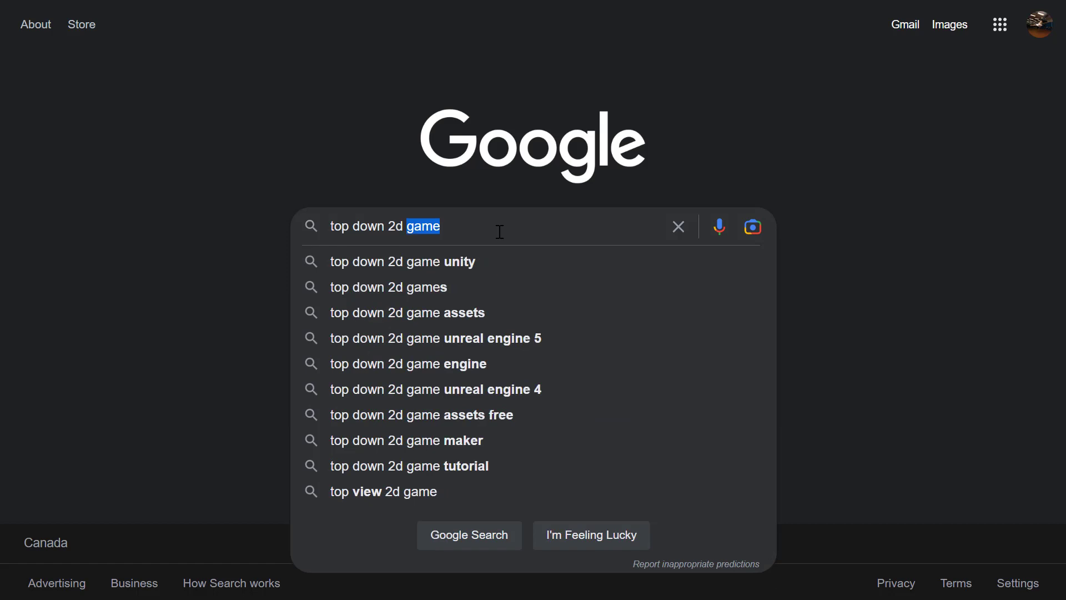
type("rabbit asset")
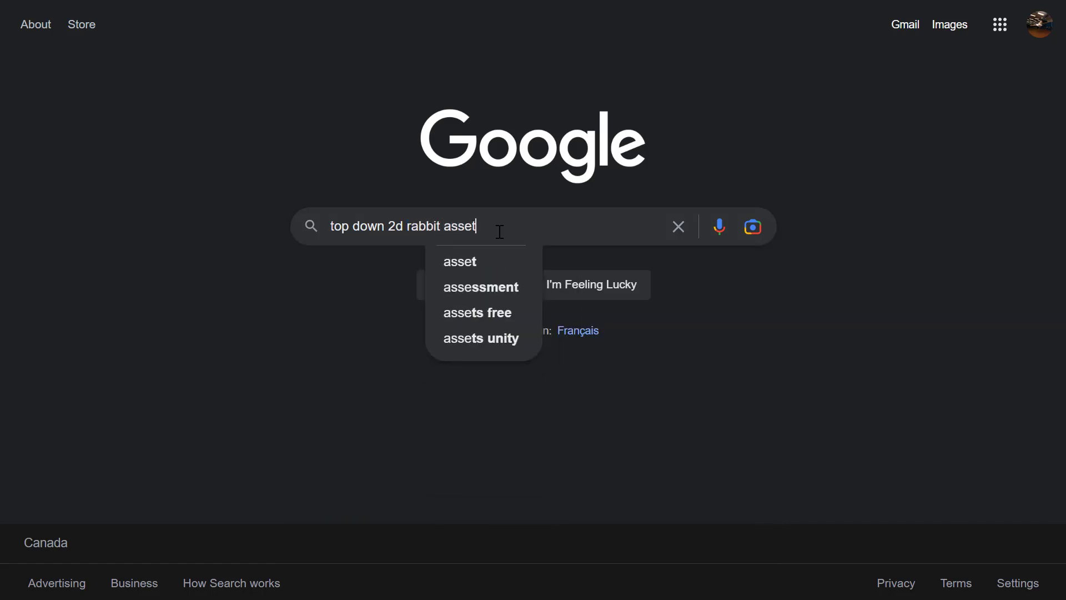
key("ctrl+Left")
type("game")
key("Return")
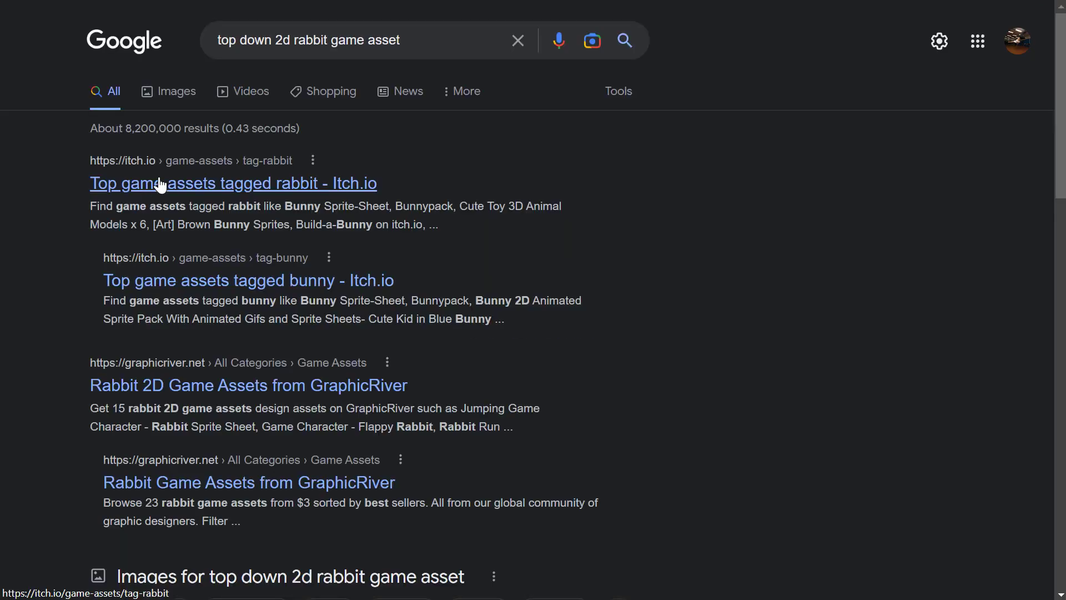
Step: Open the itch.io page of game assets tagged rabbit and browse the listed sprites
left_click(160, 185)
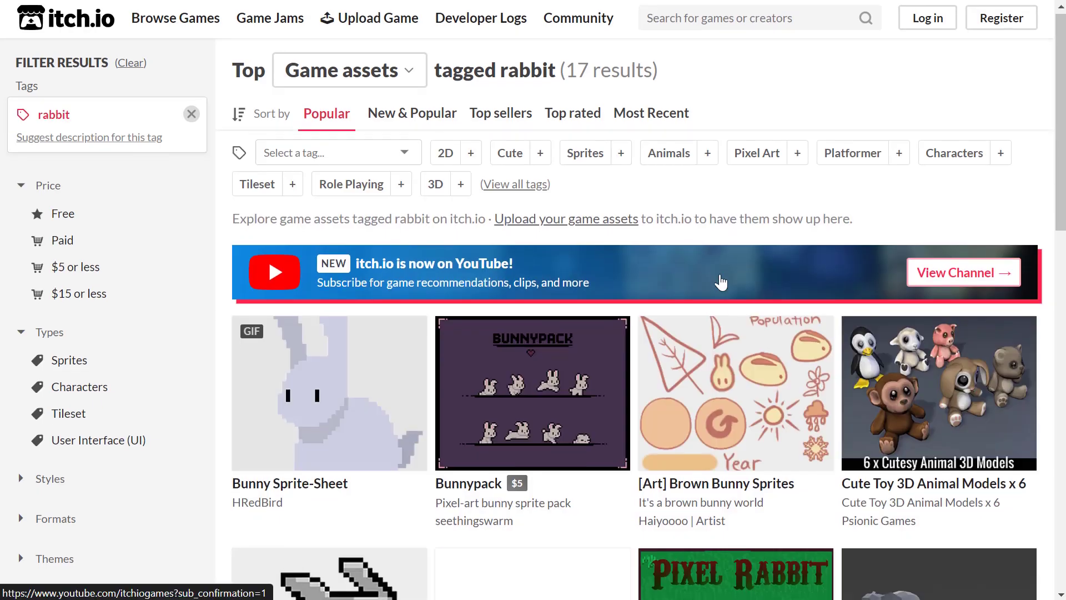
scroll(715, 280, "down", 4)
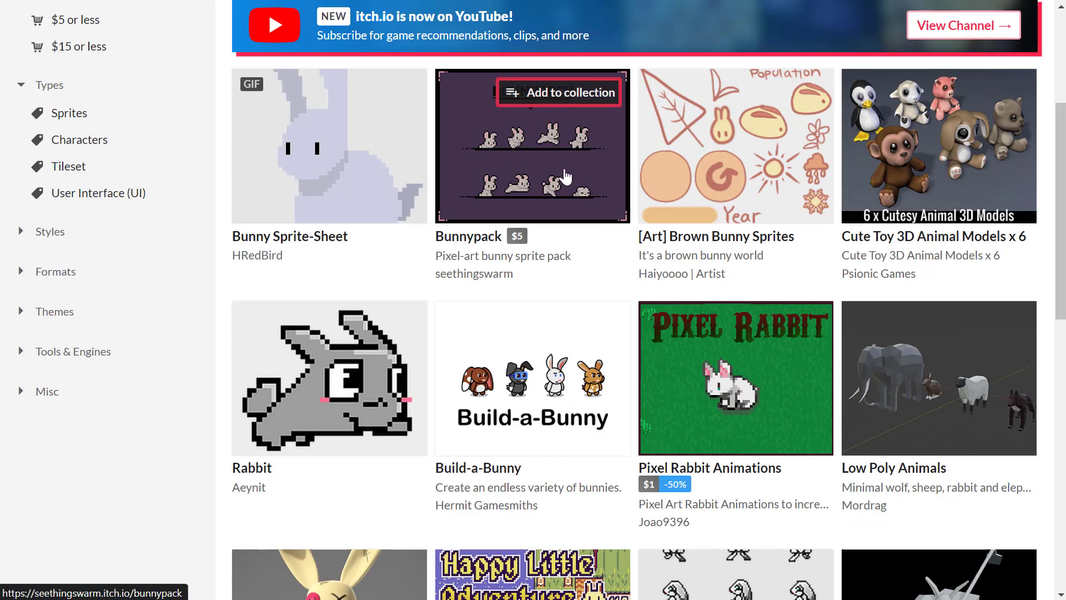
scroll(560, 306, "down", 2)
scroll(560, 306, "up", 3)
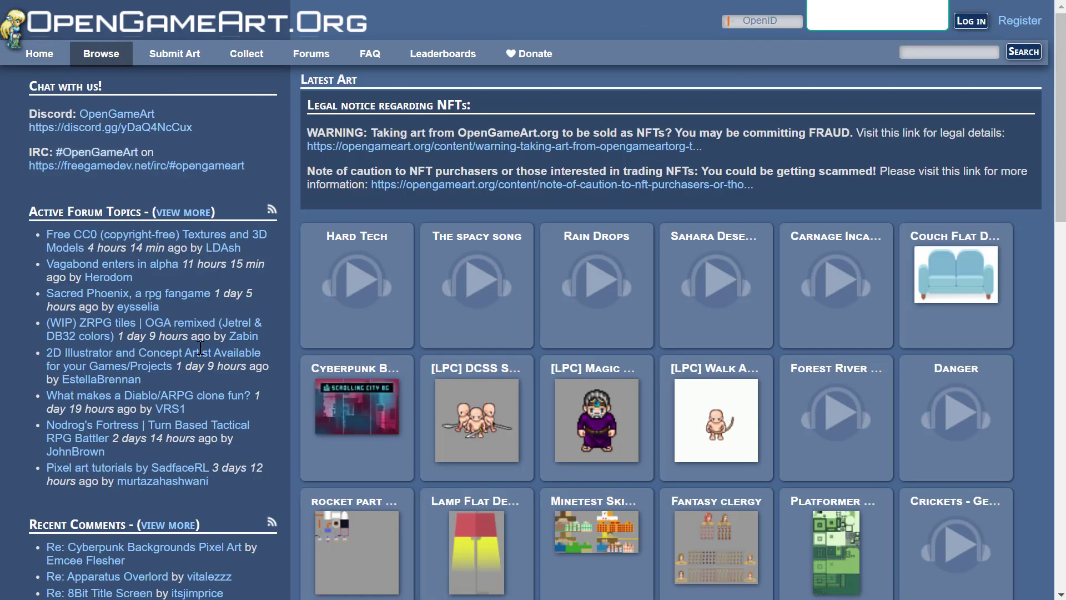
Step: Browse the latest art on OpenGameArt.org and search the site for "top down rabbit"
scroll(197, 366, "down", 3)
scroll(197, 367, "up", 2)
left_click(964, 48)
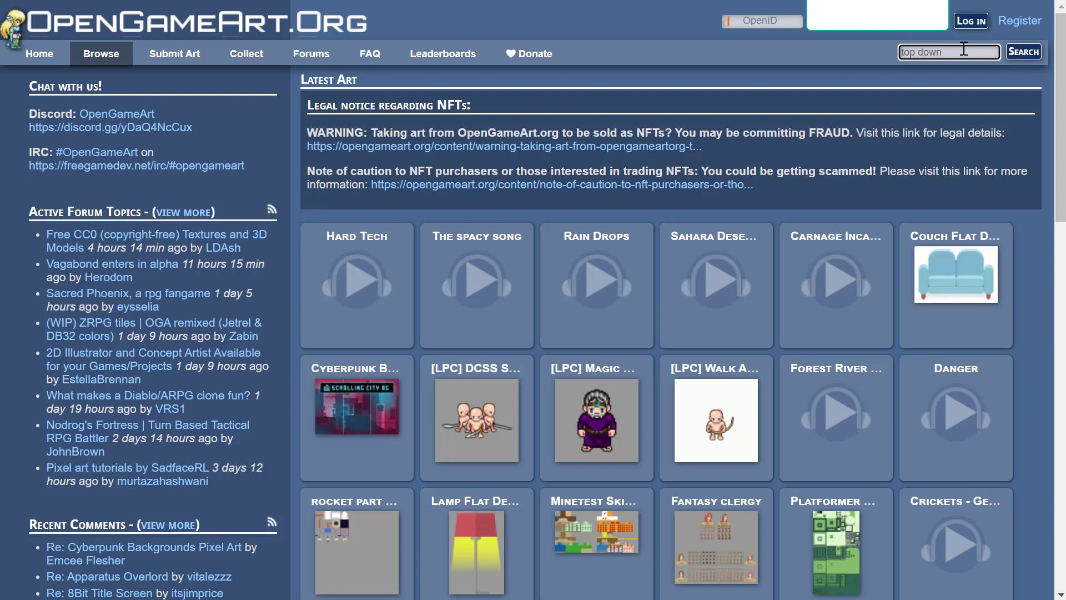
key("Return")
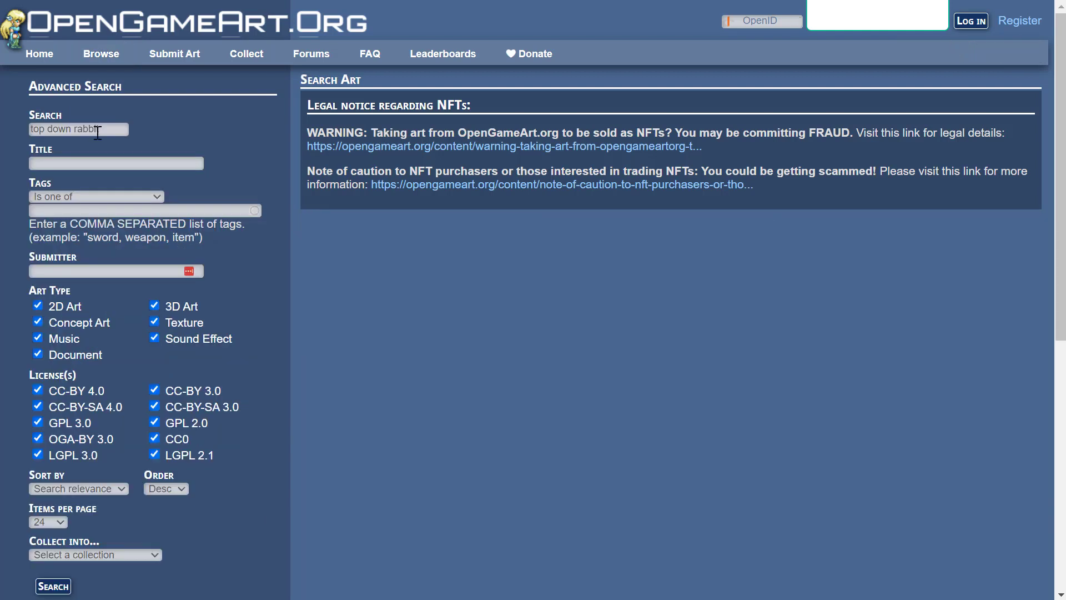
Step: Change the OpenGameArt search to "top down bunny" and run it
double_click(97, 130)
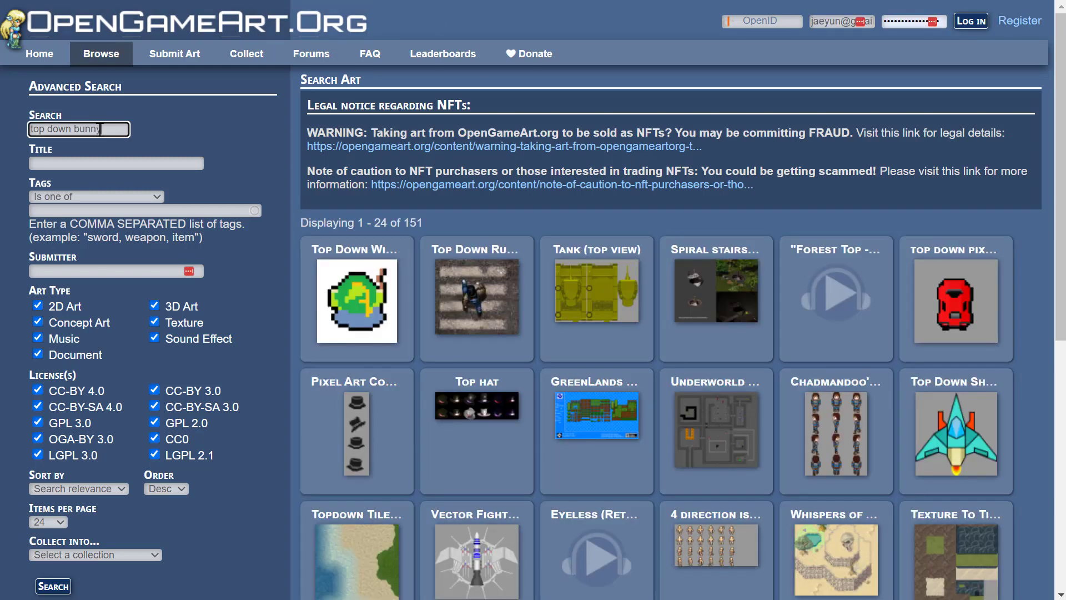
type("bunny")
key("Return")
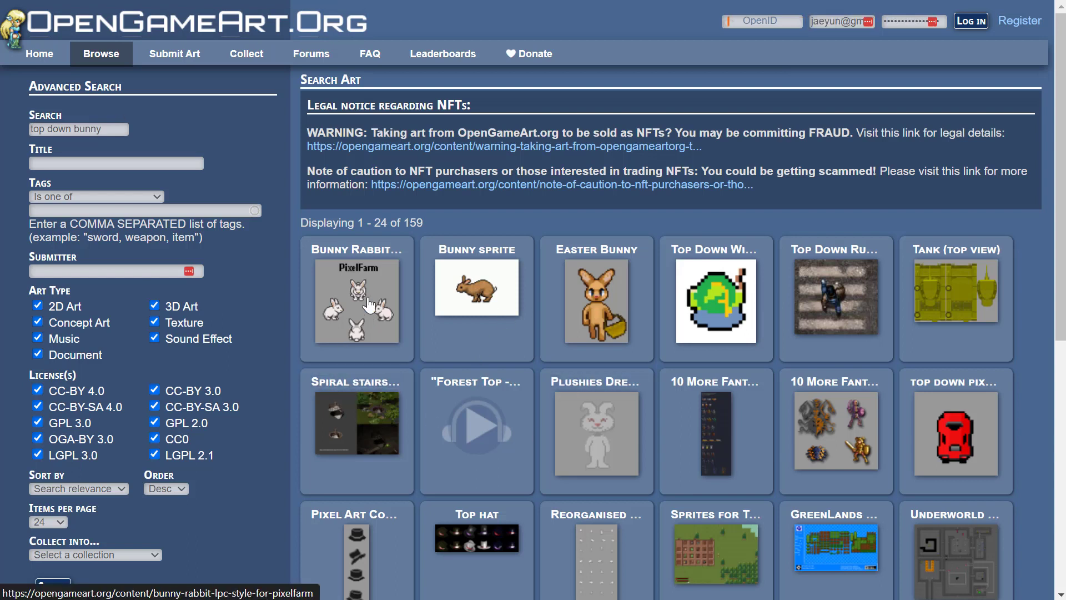
Step: Open the Bunny Rabbit LPC style for PixelFarm entry and download its bunnysheet5.png file
scroll(344, 311, "down", 5)
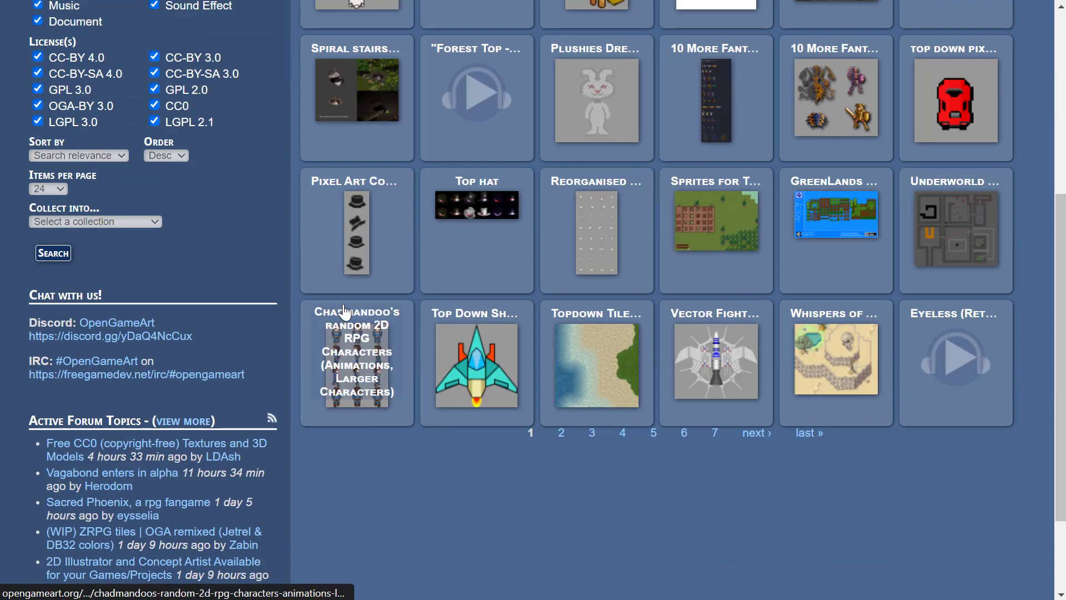
scroll(344, 311, "up", 5)
left_click(344, 310)
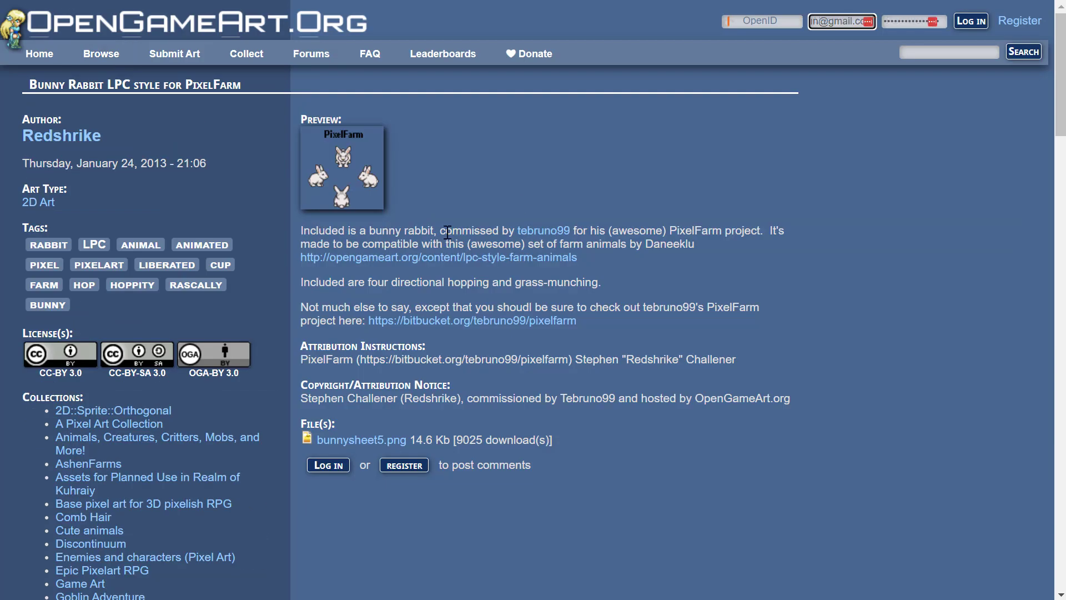
left_click(364, 442)
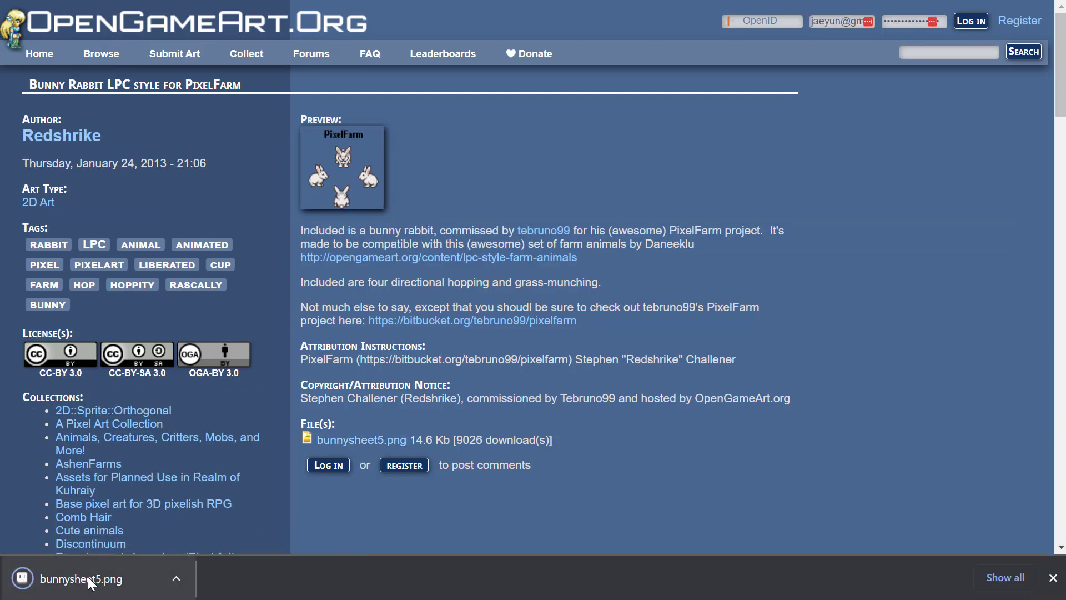
Step: Open the downloaded bunnysheet5.png in Aseprite
left_click(114, 569)
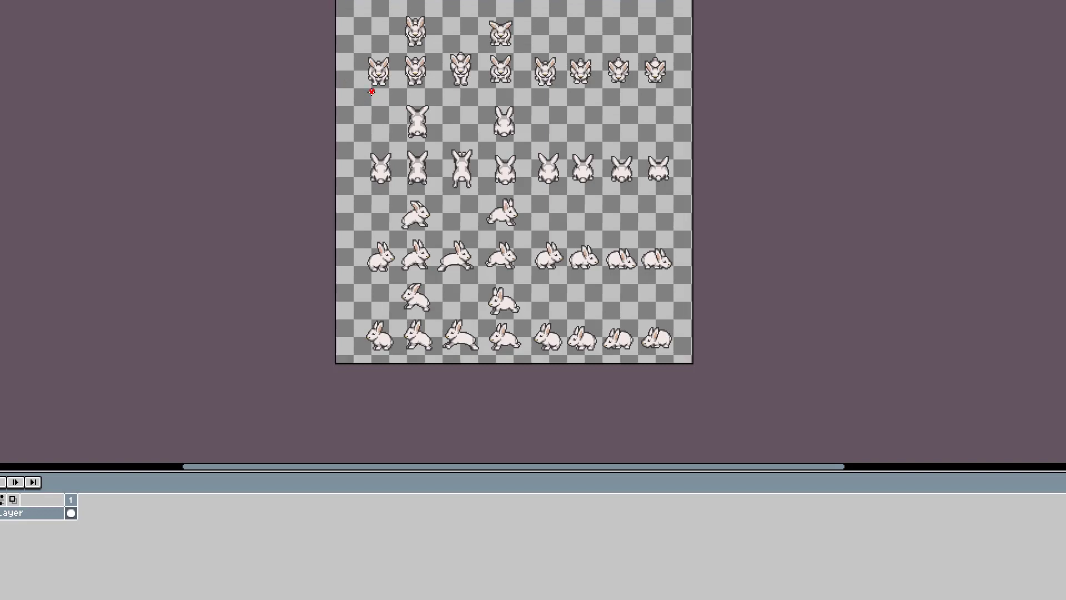
mouse_move(539, 47)
left_mouse_down()
mouse_move(607, 100)
mouse_move(694, 99)
mouse_move(543, 52)
left_mouse_up()
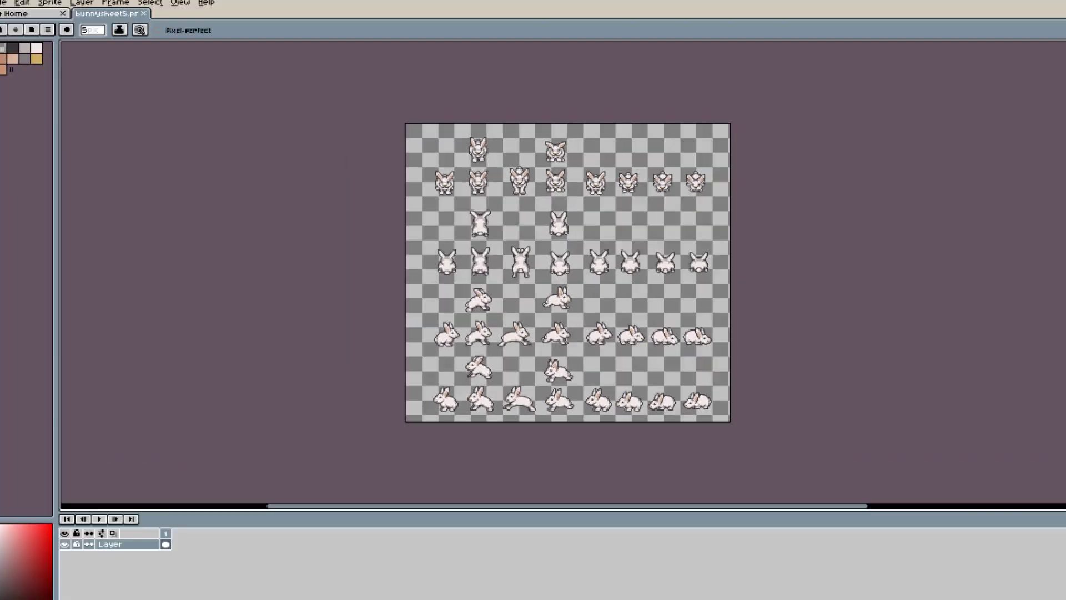
left_click(11, 22)
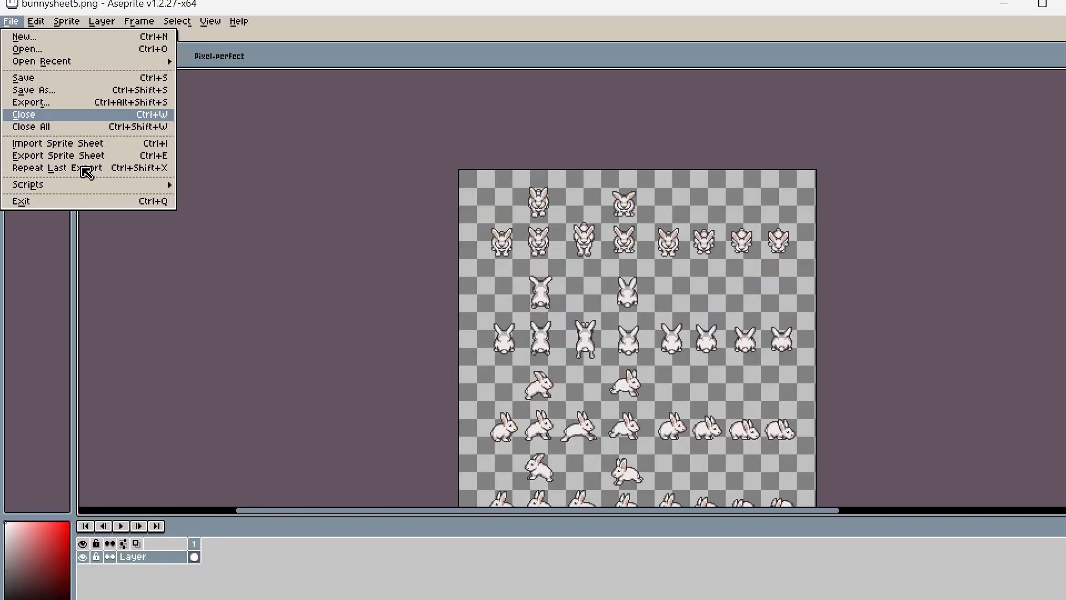
left_click(109, 146)
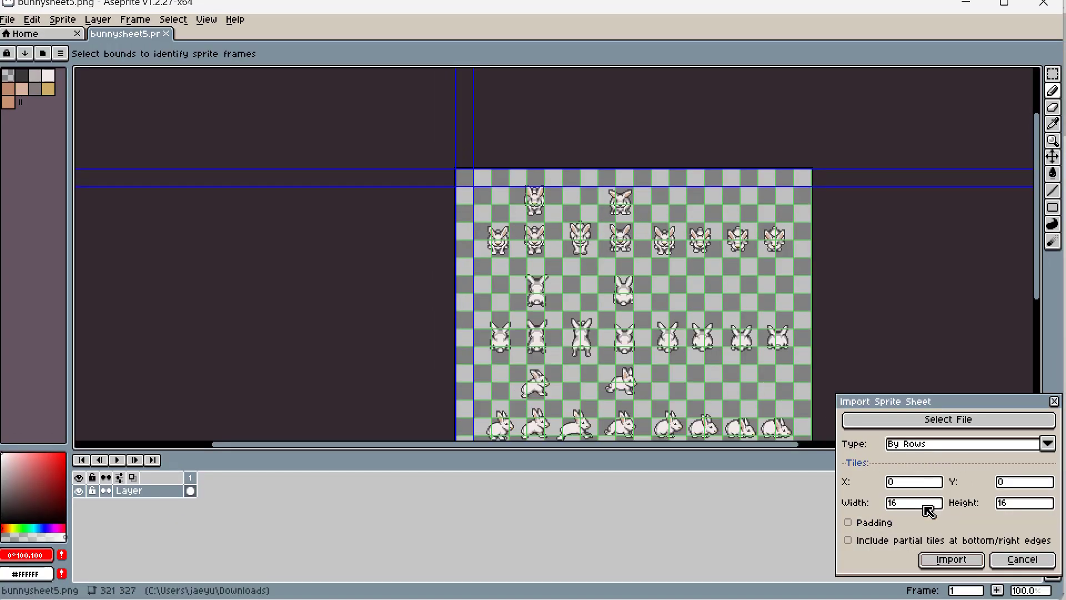
left_click(926, 503)
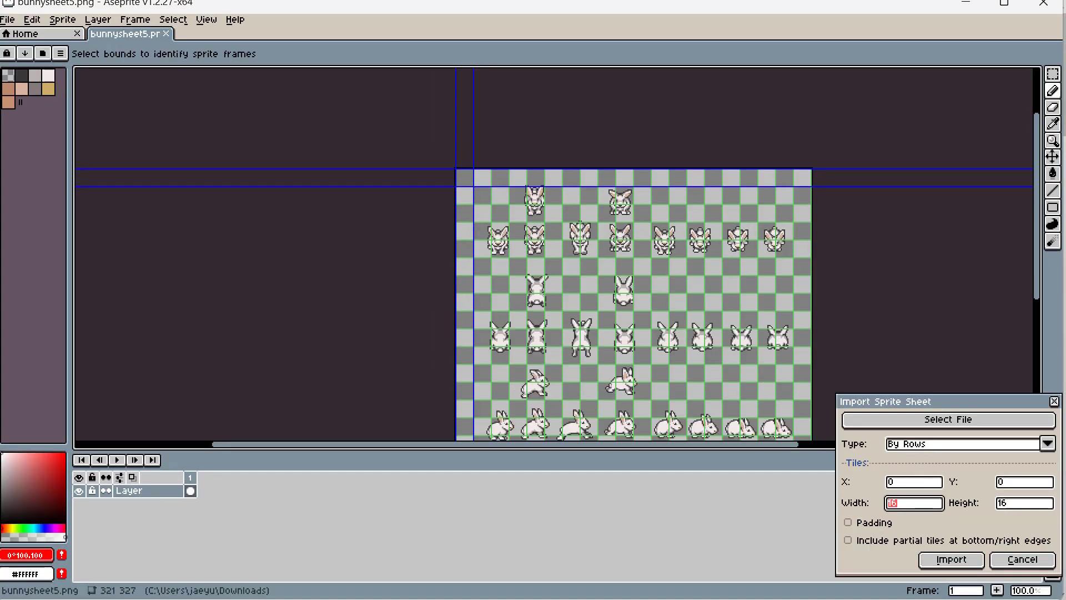
type("32")
key("Tab")
type("32")
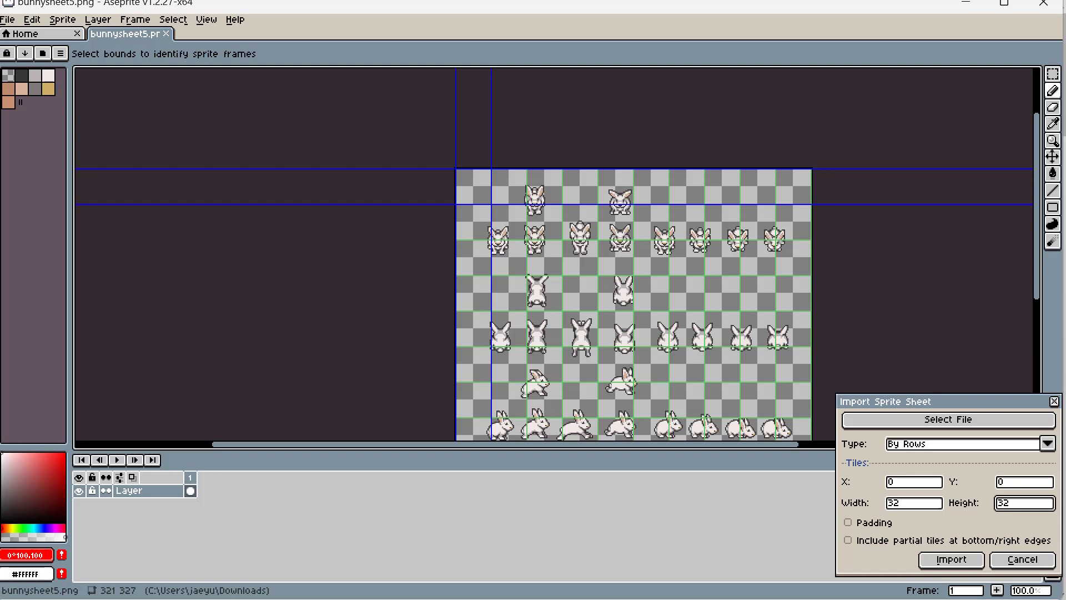
key("shift+Tab")
type("48")
key("Tab")
type("48")
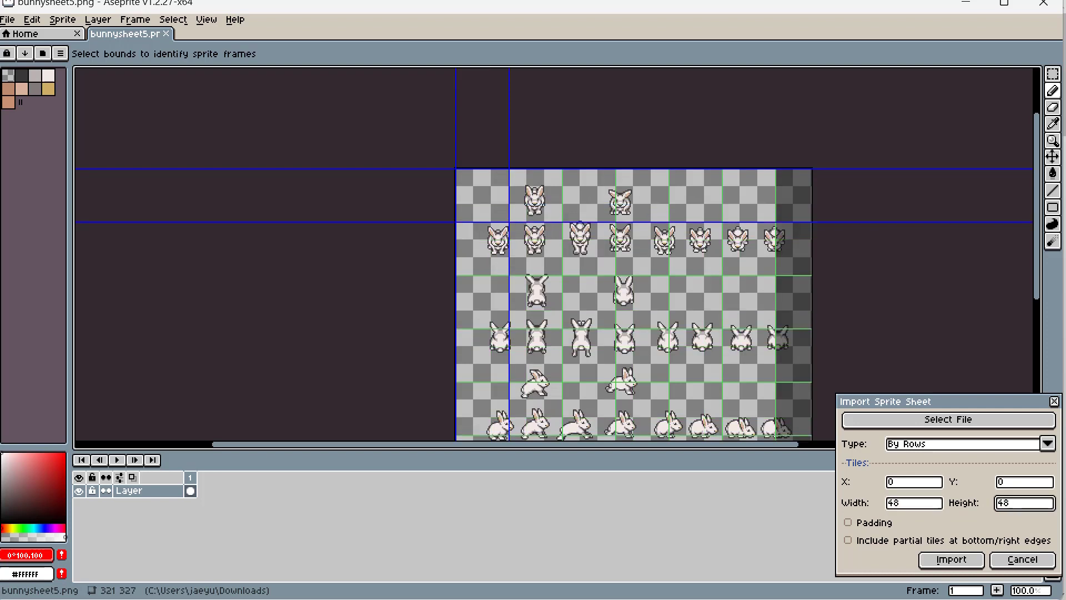
key("shift+Tab")
type("32")
key("Tab")
type("32")
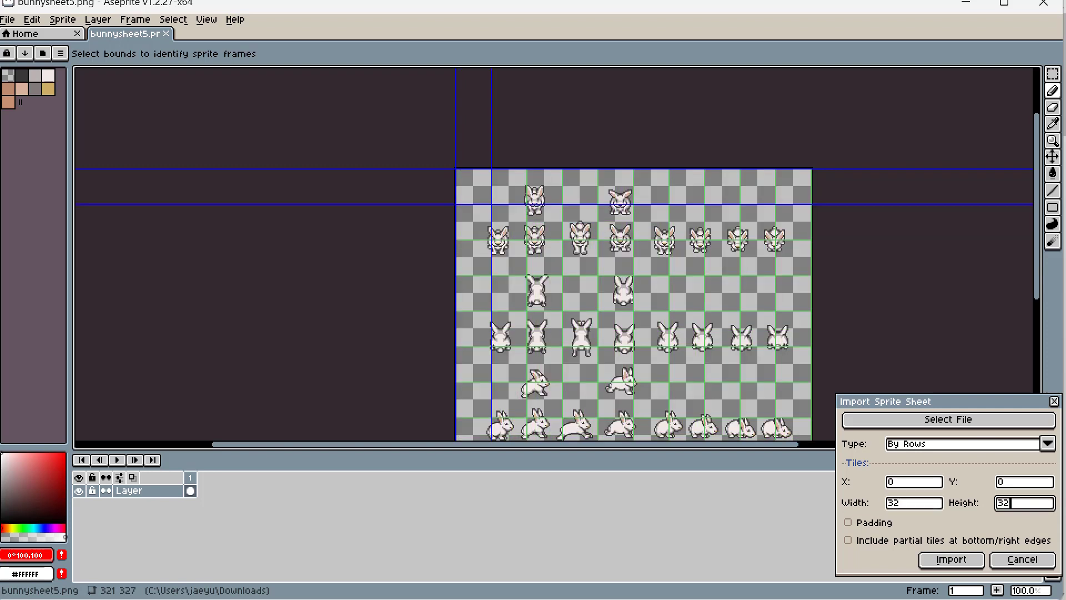
left_click(915, 482)
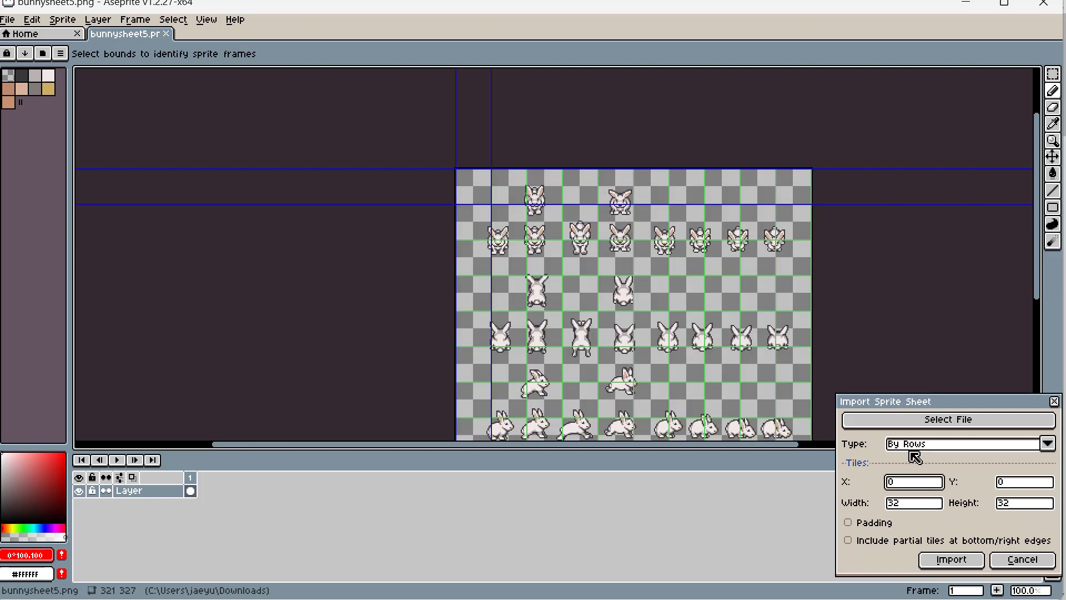
key("Escape")
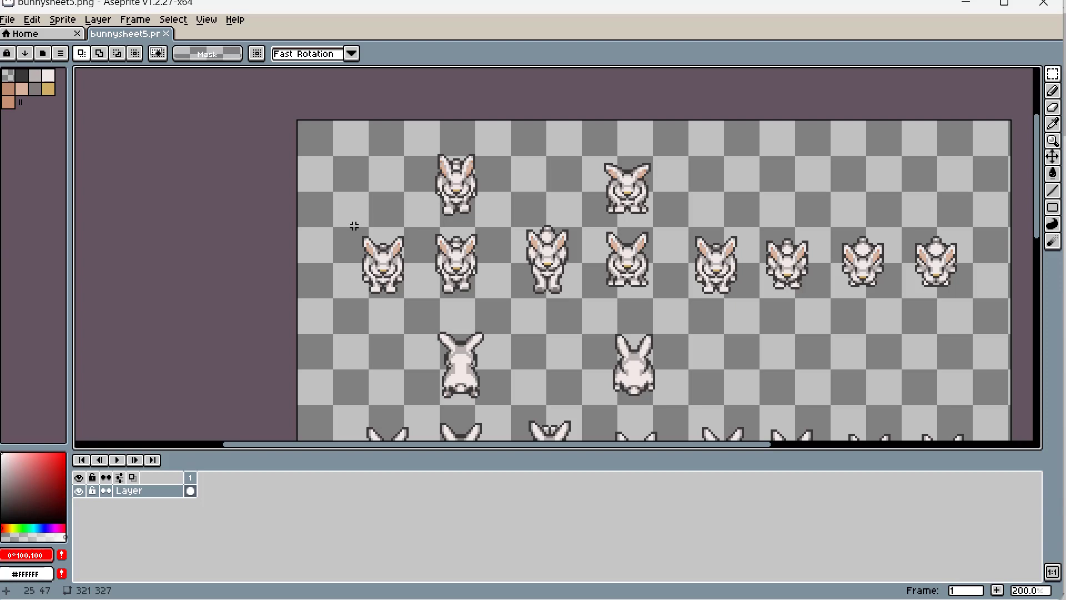
Step: Copy the full row of eight front-facing rabbits from the sheet and paste it into a new sprite
left_click_drag(341, 225, 979, 298)
key("ctrl+c")
key("ctrl+n")
key("Return")
key("ctrl+v")
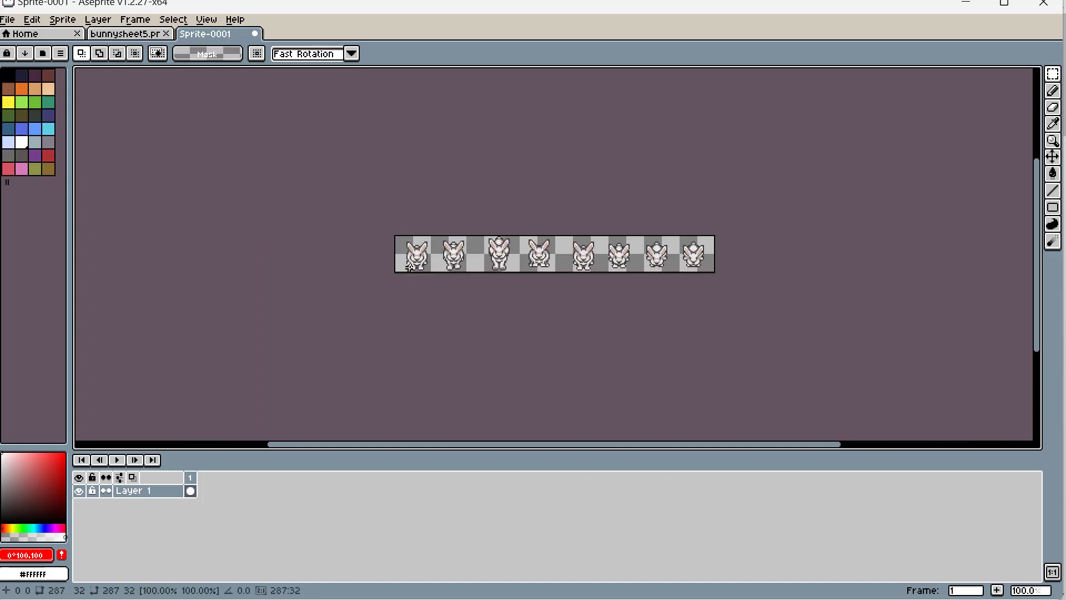
Step: Move the first four rabbits in the strip one by one so each is centered in its own 32-pixel cell
scroll(289, 257, "up", 1)
key("m")
left_click_drag(181, 204, 267, 301)
left_click_drag(222, 260, 209, 254)
left_click_drag(287, 200, 383, 296)
left_click_drag(349, 268, 333, 265)
left_click(439, 221)
left_click_drag(404, 190, 538, 302)
left_click_drag(473, 255, 426, 256)
left_click_drag(530, 190, 653, 302)
left_click_drag(600, 259, 540, 258)
Step: Shift the last four rabbits leftward so each one sits in its own 32-pixel cell, and clear the selection
left_click_drag(762, 322, 686, 190)
left_click_drag(725, 254, 639, 246)
left_click_drag(764, 189, 1031, 354)
left_click_drag(554, 263, 468, 262)
left_click_drag(573, 190, 788, 302)
left_click_drag(744, 258, 739, 254)
left_click(744, 368)
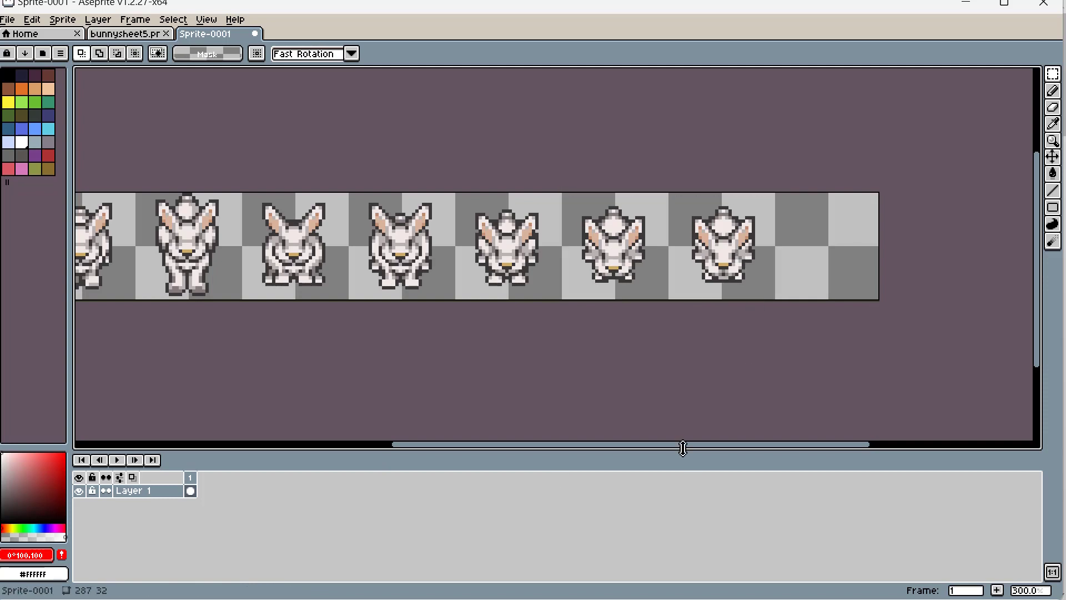
Step: Import the rabbit strip as a sprite sheet by rows, with 32 by 32 tiles, to split it into animation frames
left_click_drag(583, 445, 579, 447)
scroll(578, 447, "left", 6)
left_click(8, 20)
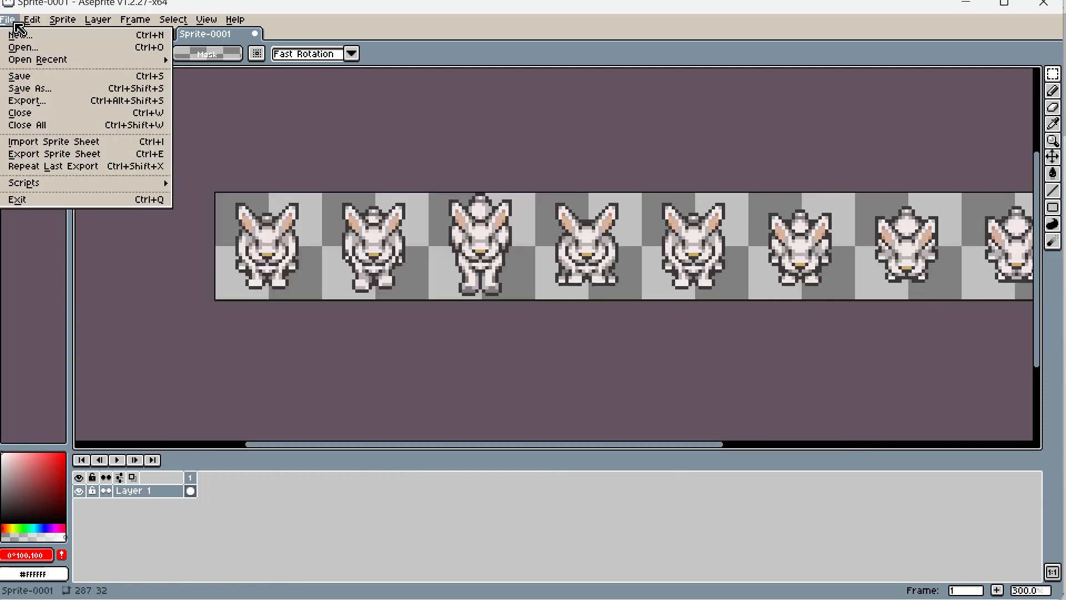
left_click(48, 141)
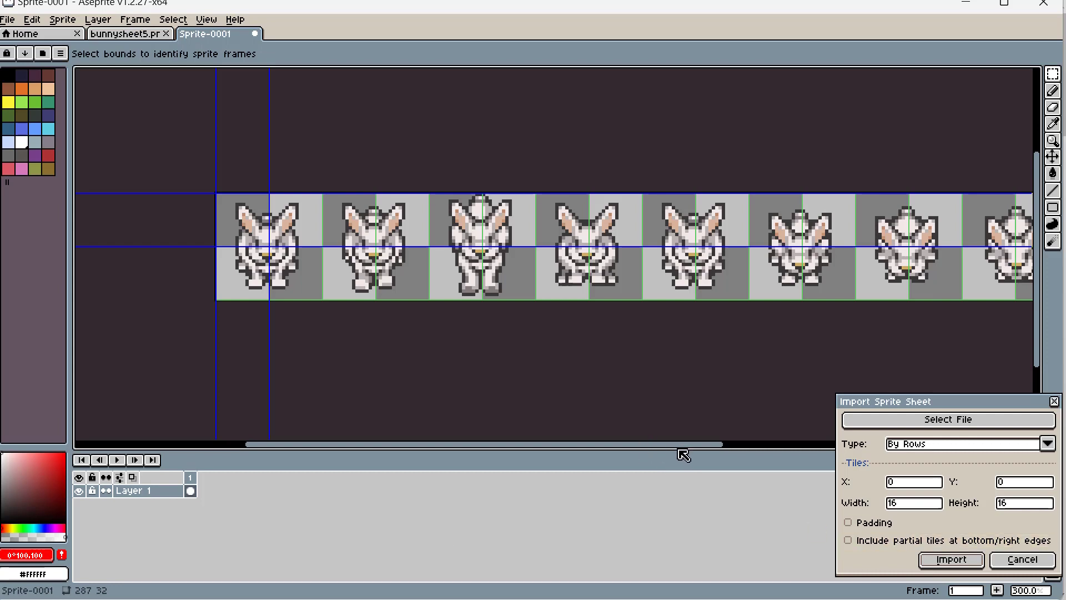
left_click_drag(683, 454, 702, 448)
left_click(900, 502)
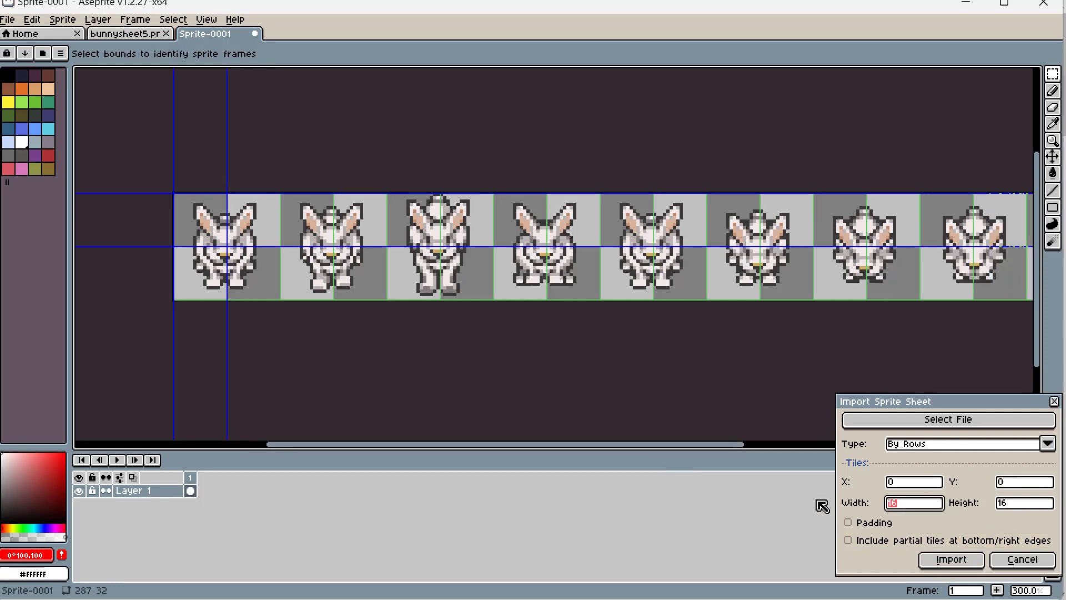
type("32")
key("Tab")
type("32")
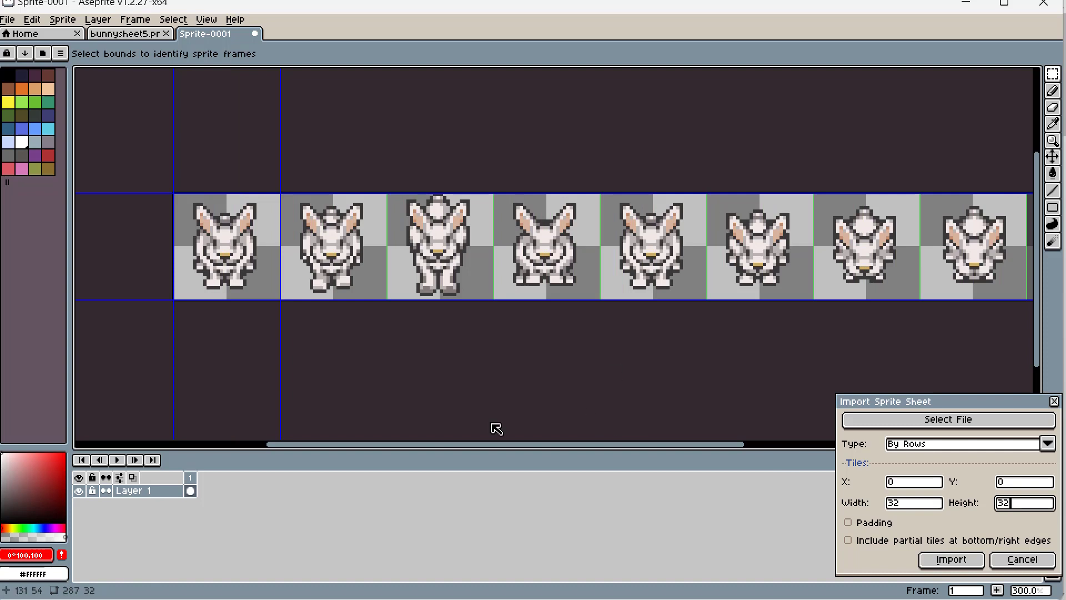
left_click_drag(411, 454, 439, 461)
left_click(950, 560)
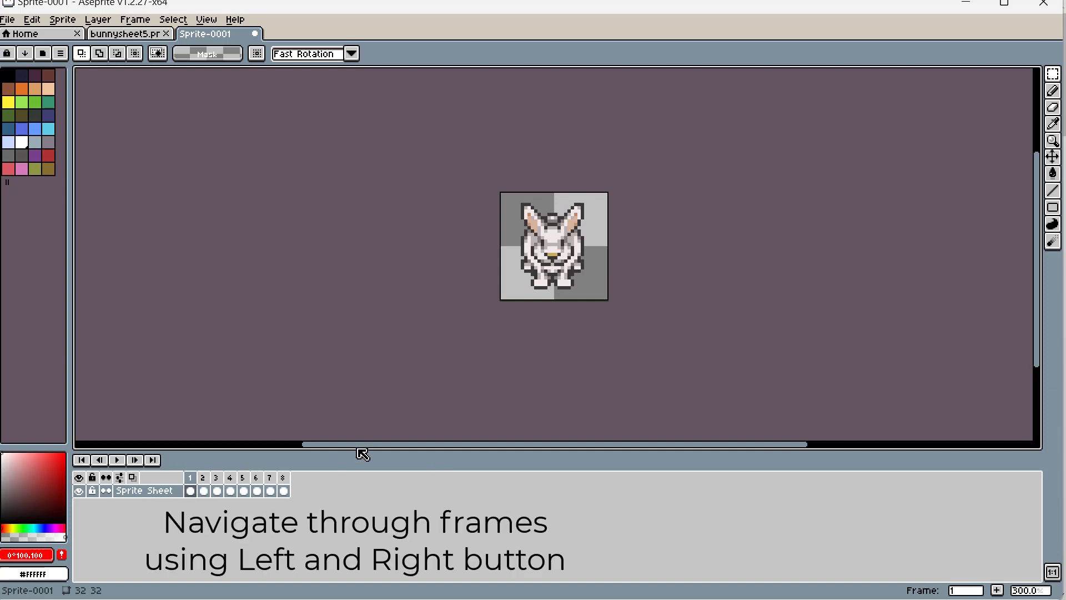
Step: Step back and forth through the eight animation frames to check the rabbit's alignment from frame to frame
key("Right")
key("Right")
key("Right")
key("Right")
key("Right")
key("Right")
key("Right")
key("Right")
key("Right")
key("Right")
key("Right")
key("Right")
key("Right")
key("Right")
key("Right")
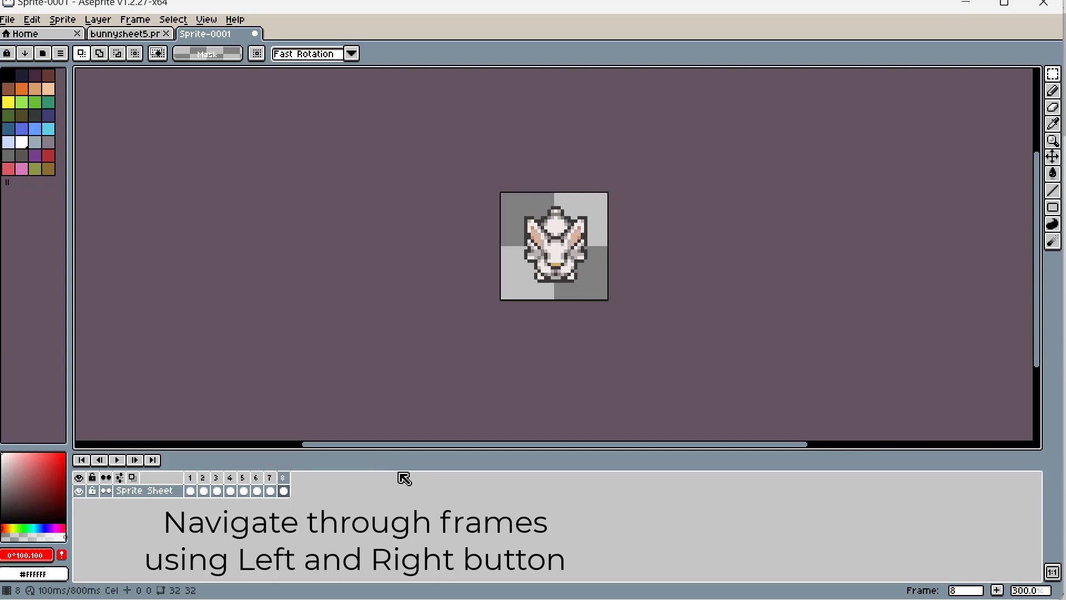
key("Left")
key("Left")
key("Left")
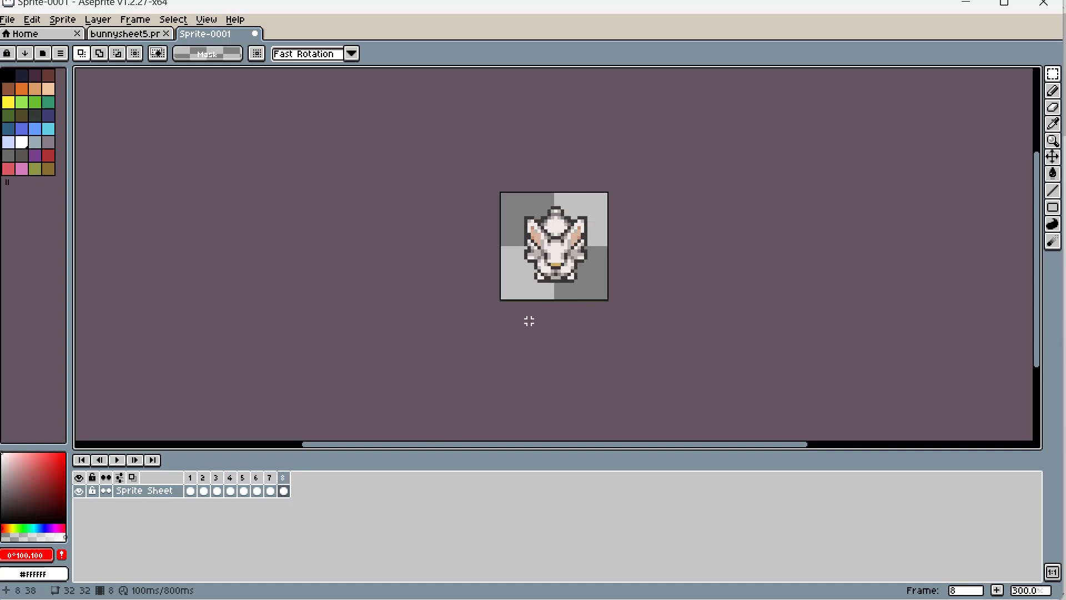
Step: Nudge the rabbit in frame 8 one pixel to the left, deselect it, and play the animation
key("ctrl+a")
key("Left")
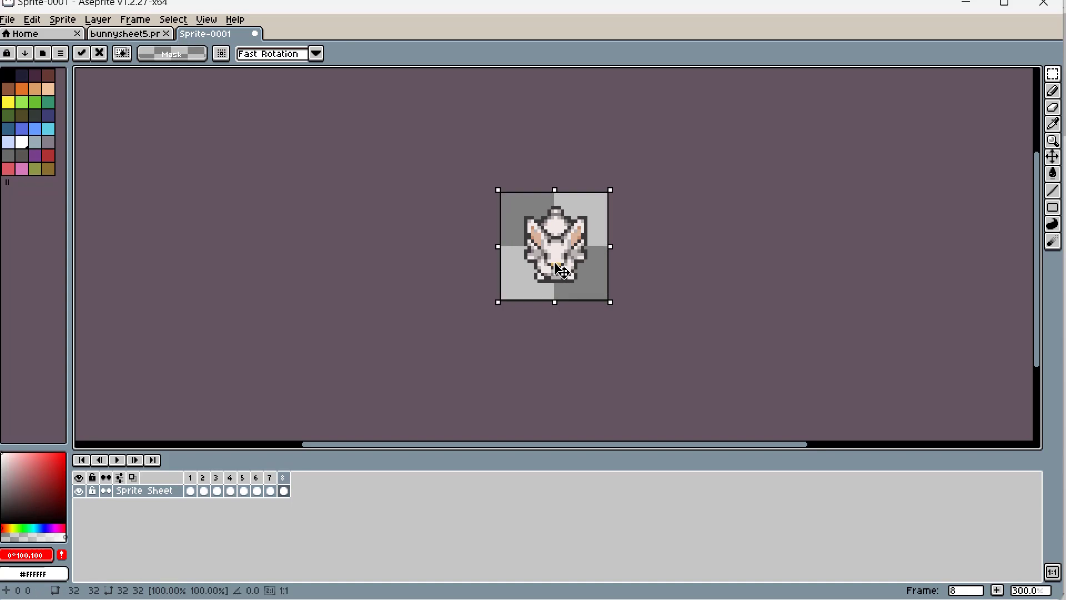
key("ctrl+d")
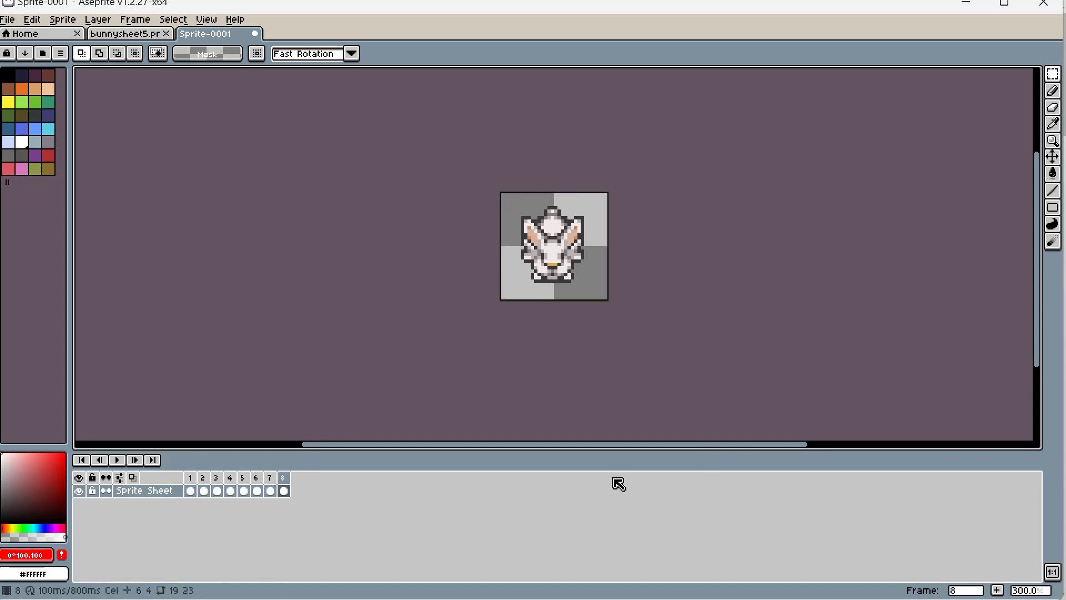
key("Return")
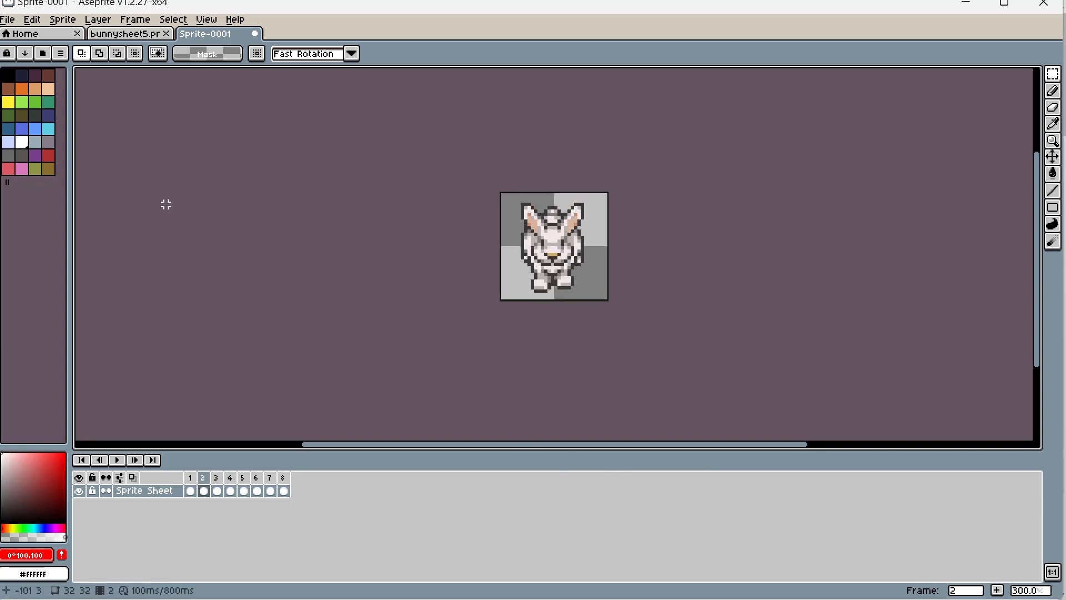
Step: Open the Canvas Size settings and, after trying 32, -10 and -8, set the left border to -5 px
left_click(16, 20)
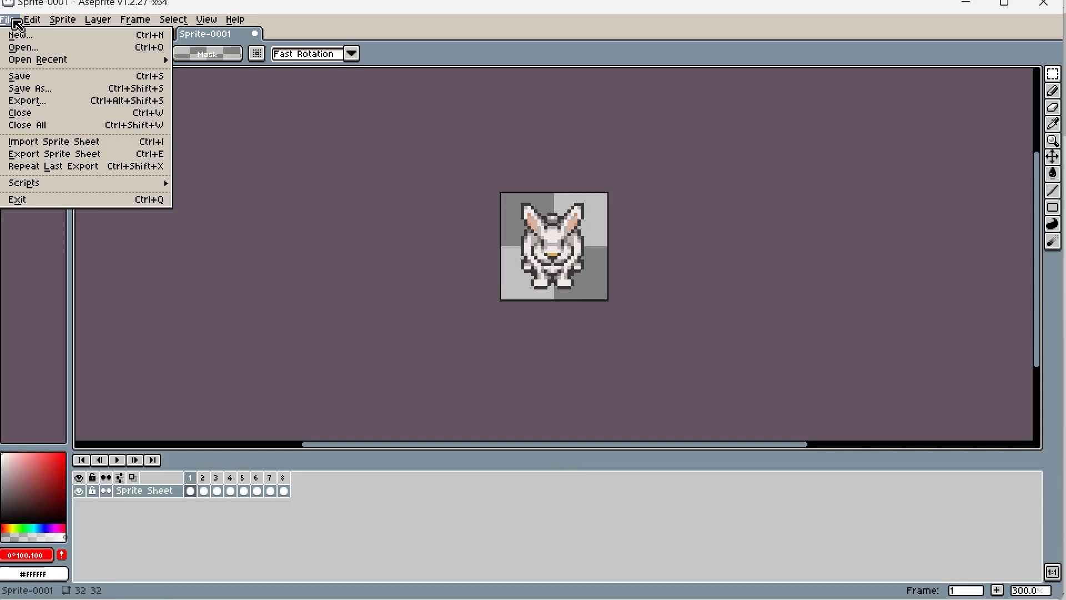
mouse_move(70, 21)
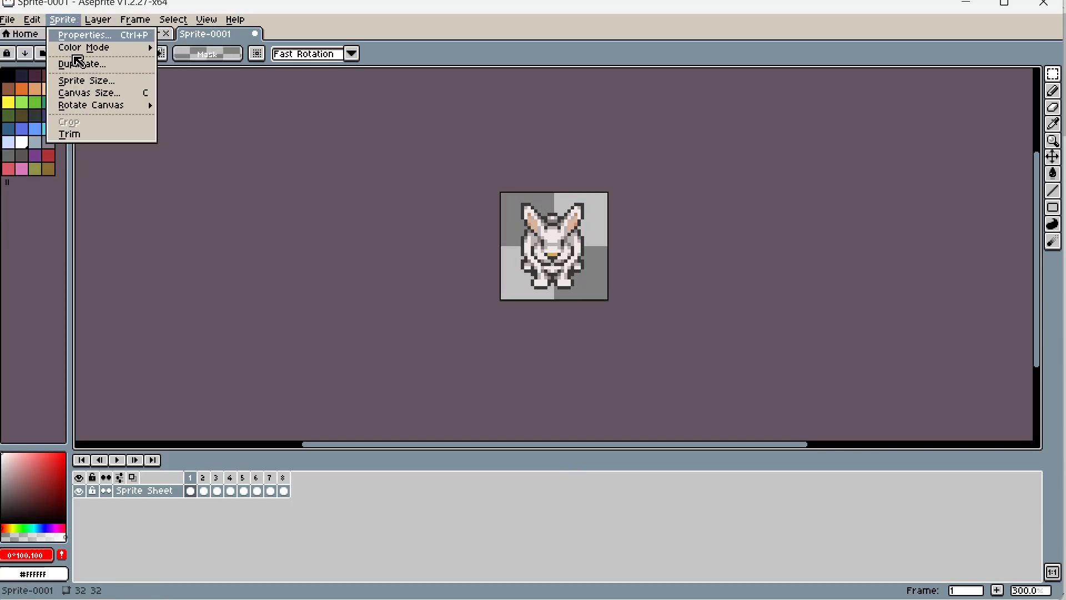
left_click(103, 95)
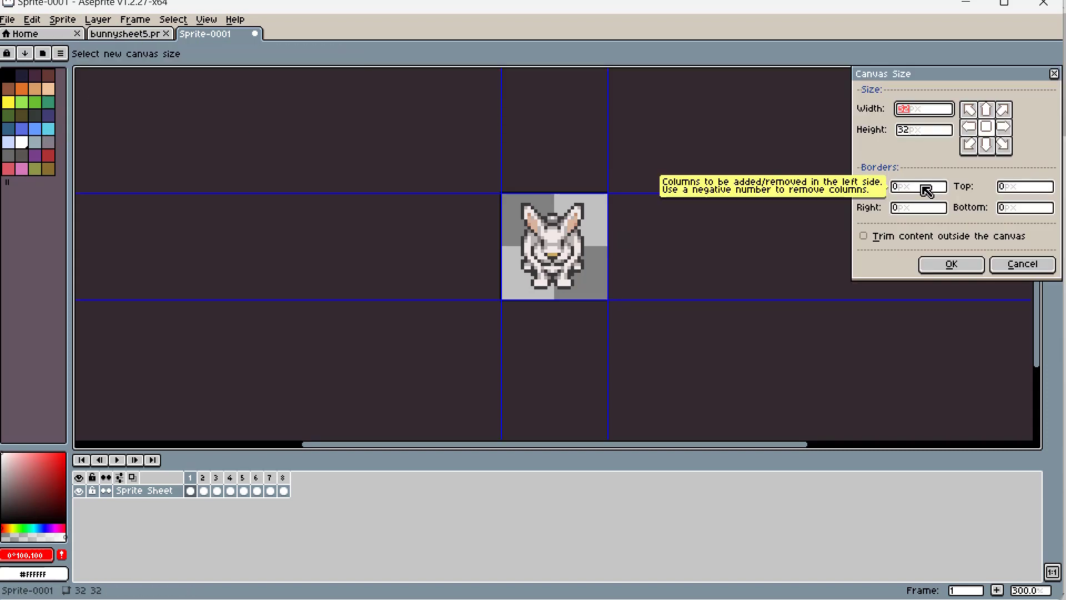
left_click(927, 194)
type("32")
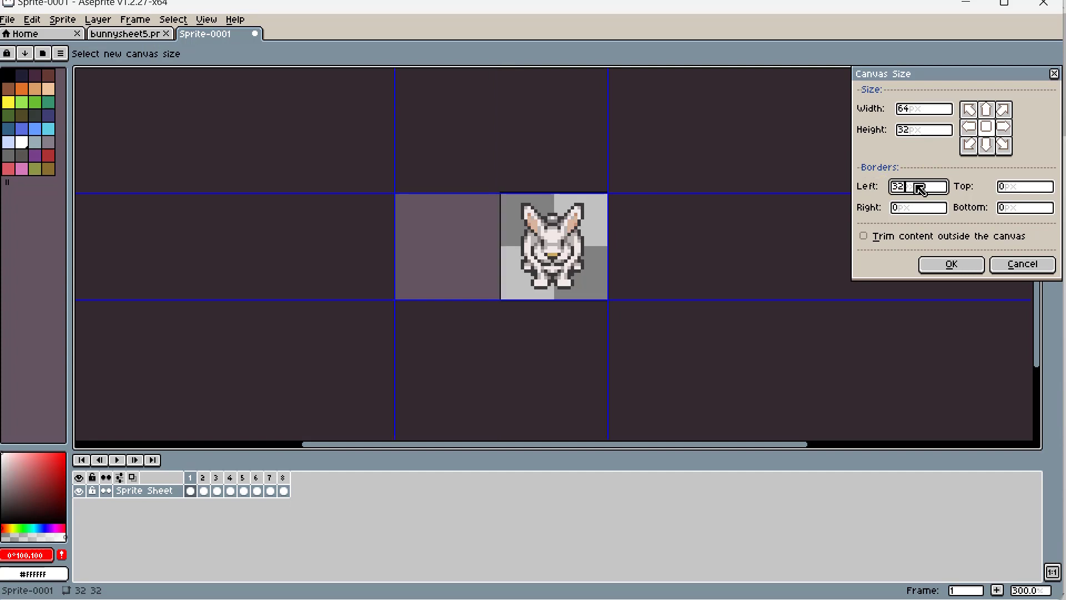
key("BackSpace")
key("BackSpace")
type("-10")
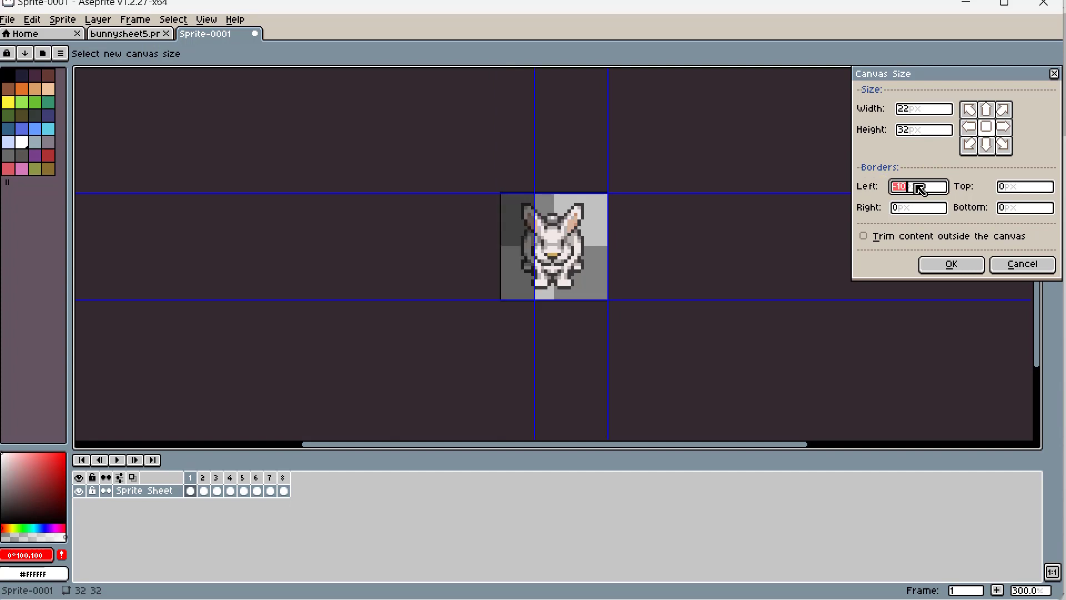
type("-8")
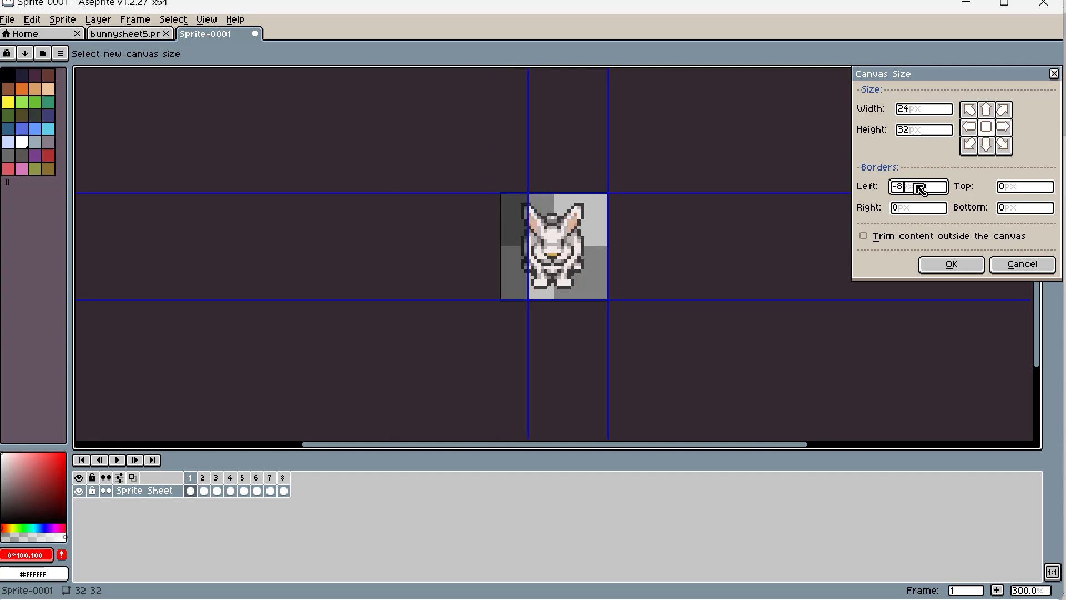
key("BackSpace")
key("BackSpace")
type("-5")
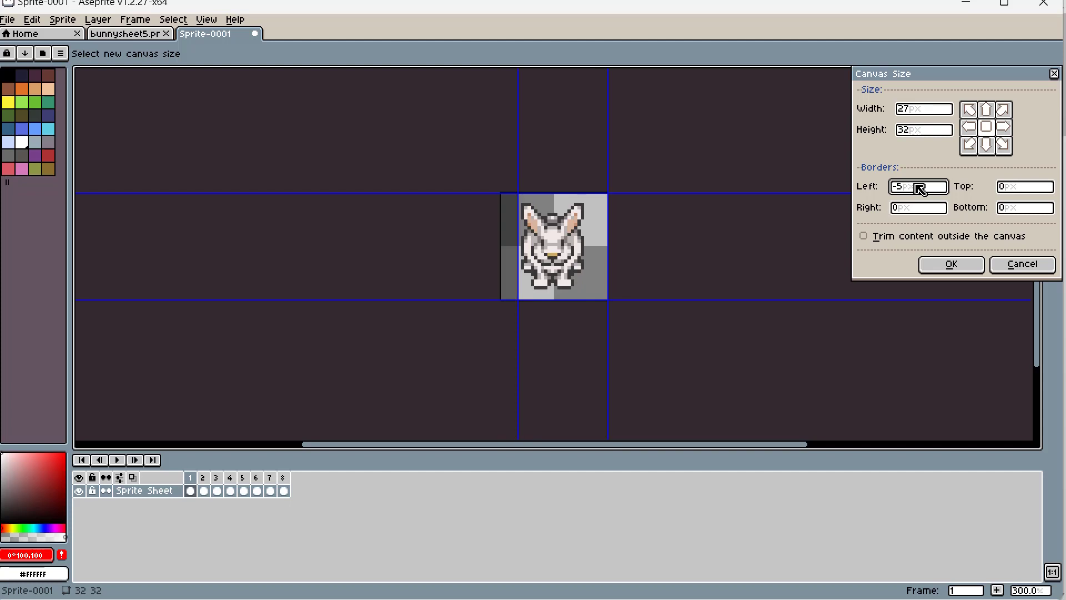
Step: Set the canvas's right border to -6 px and apply the crop
left_click(895, 209)
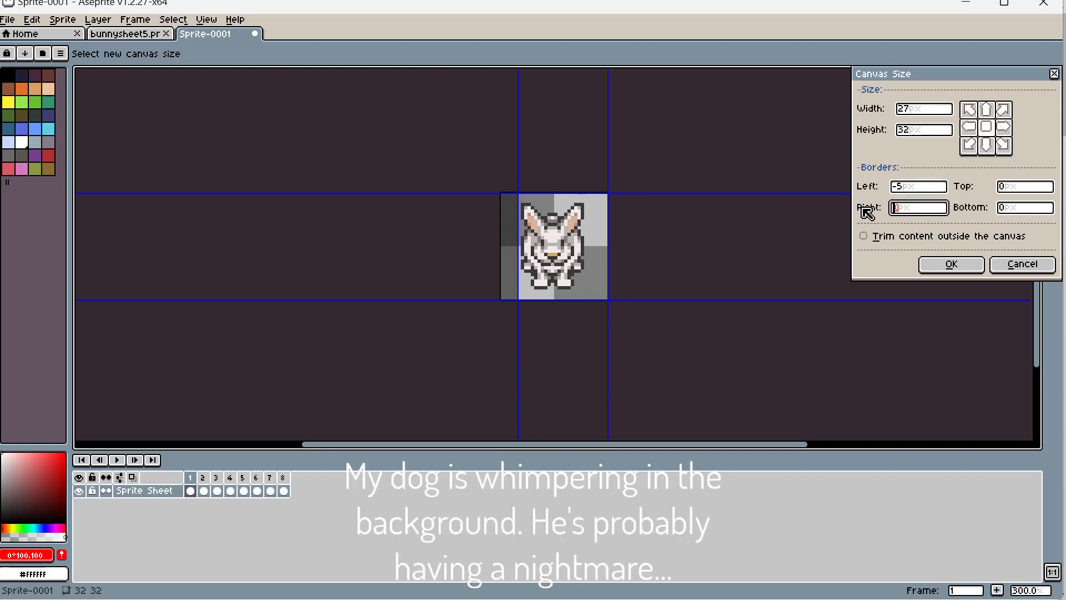
type("-5")
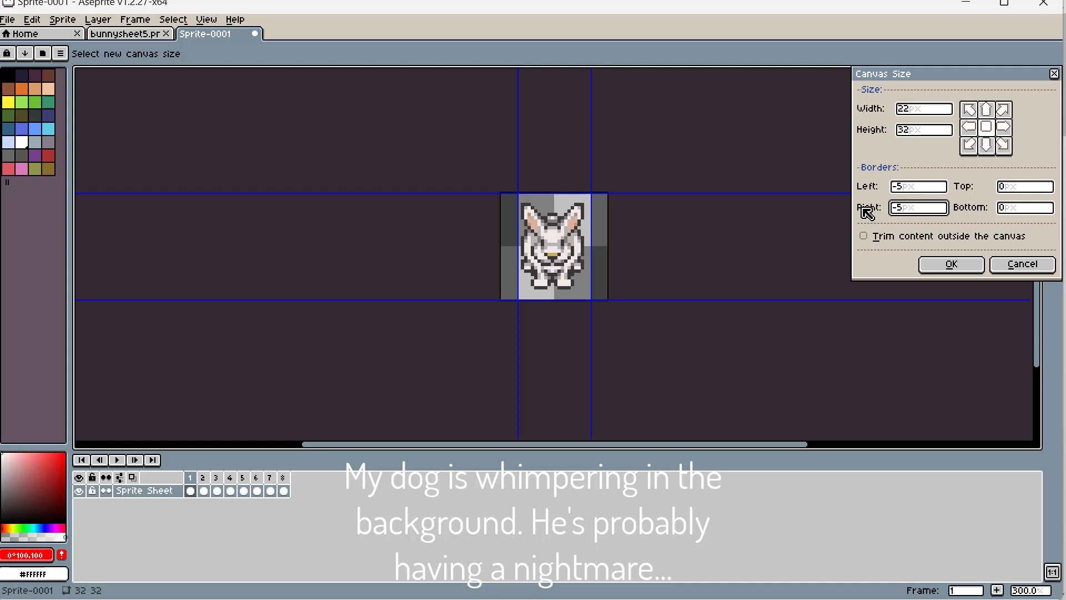
key("BackSpace")
type("6")
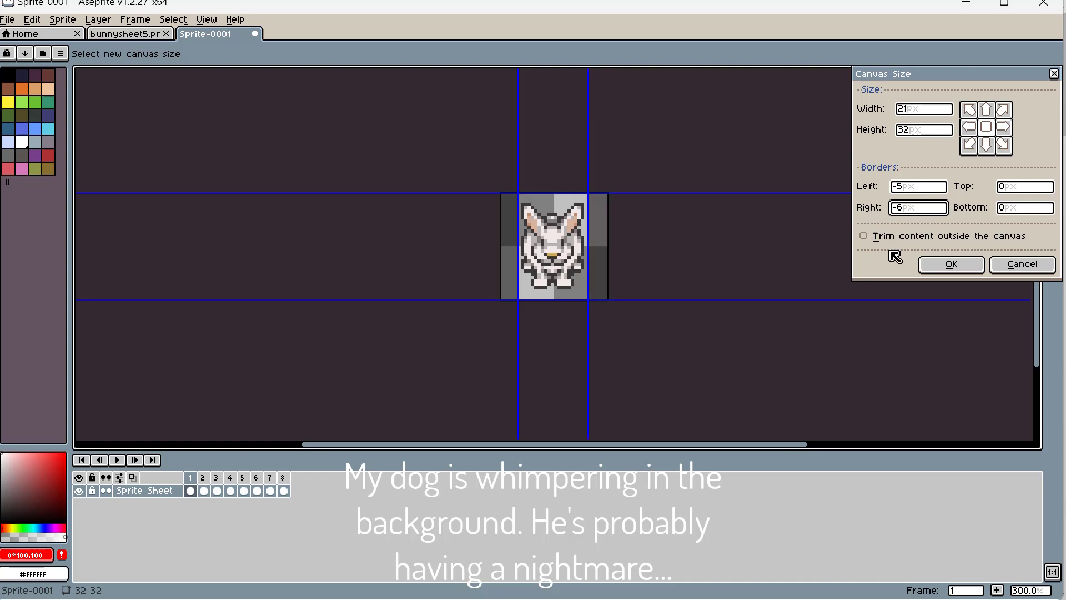
left_click(944, 266)
Step: Step through the cropped sprite's frames up to frame 8 to check that the rabbit fits the narrower canvas
key("Right")
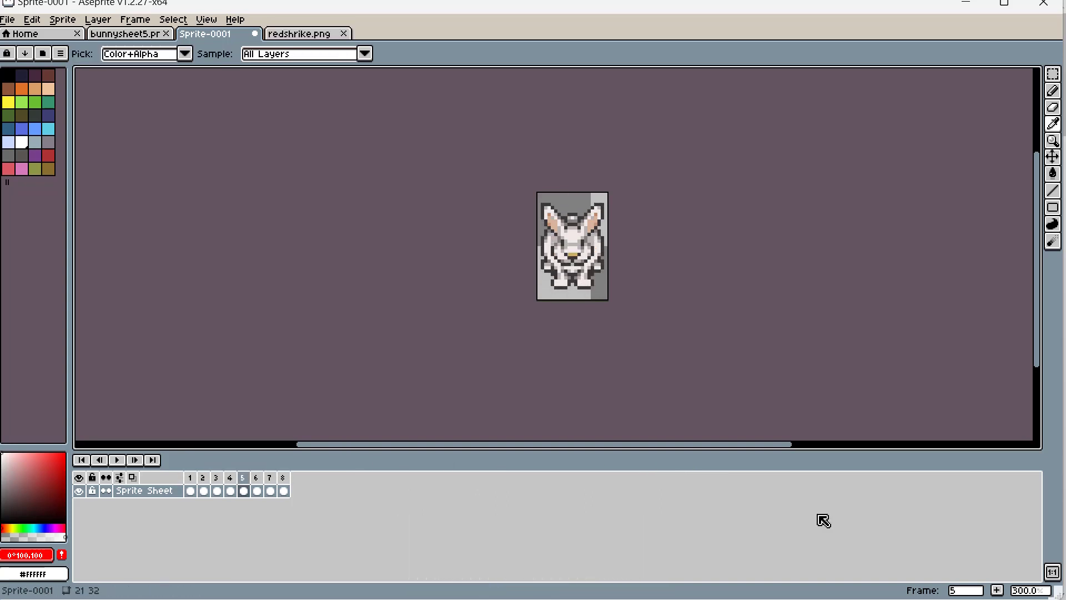
key("m")
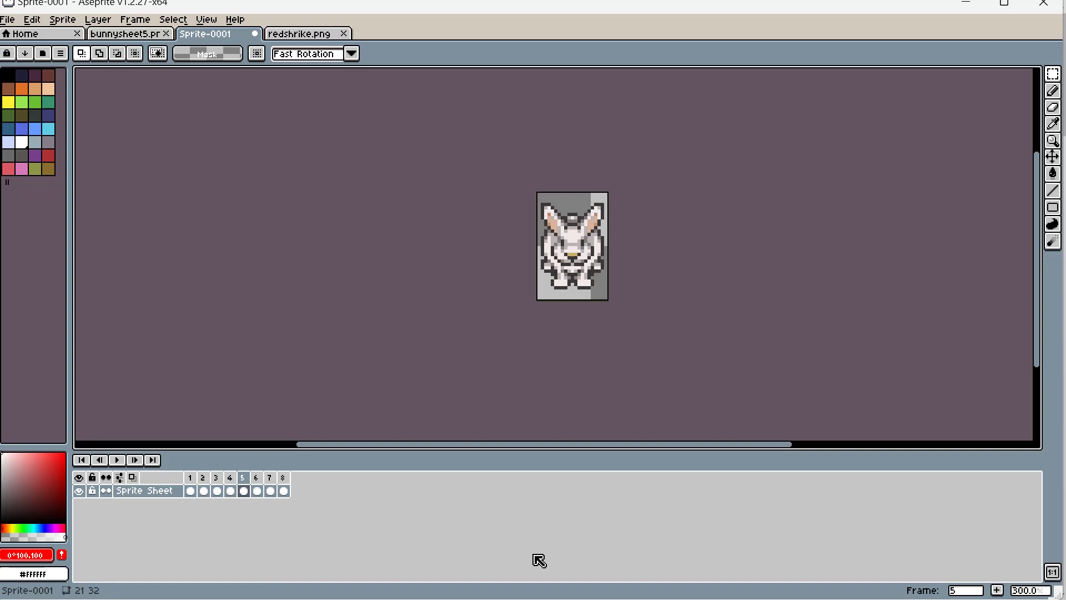
key("Right")
key("Right")
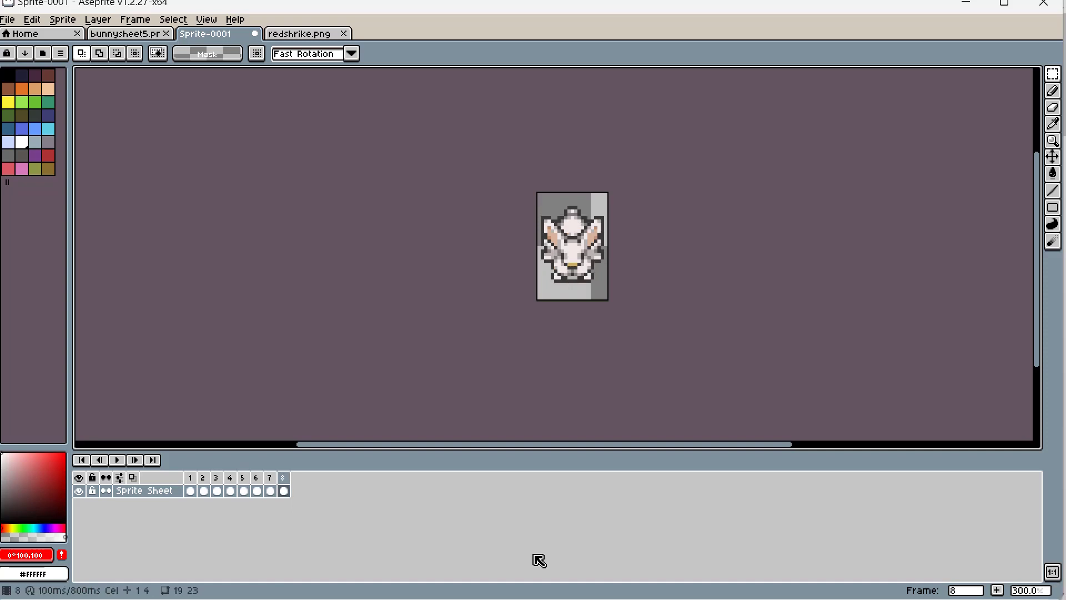
Step: Flip back and forth between the neighbouring late frames, ending on frame 6, to compare the rabbit's alignment
key("Right")
key("Left")
key("Right")
key("Left")
key("Right")
key("Left")
key("Right")
key("Left")
key("Right")
key("Left")
key("Left")
key("Left")
key("Right")
key("Right")
key("Left")
key("Left")
key("Right")
key("Left")
key("Right")
key("Left")
key("Right")
key("Left")
key("Right")
key("Right")
key("Left")
key("Left")
key("Right")
key("Right")
key("Left")
key("Left")
key("Right")
key("Right")
key("Left")
key("Left")
key("Right")
key("Right")
key("Left")
key("Left")
key("Right")
key("Right")
key("Left")
key("Left")
key("Right")
key("Right")
key("Right")
key("Left")
key("Left")
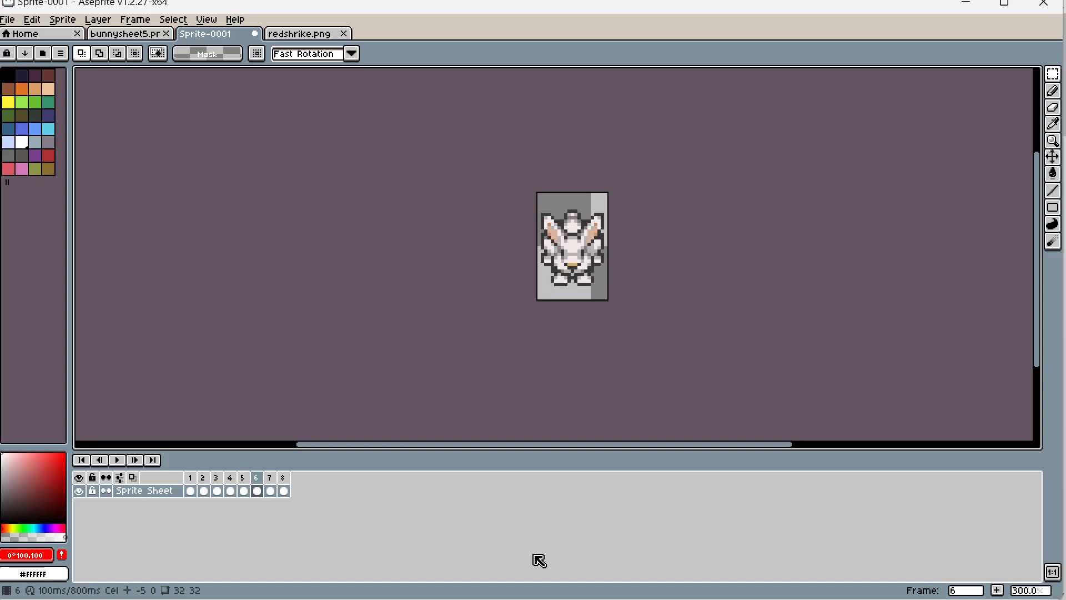
key("ctrl+a")
left_click(583, 271)
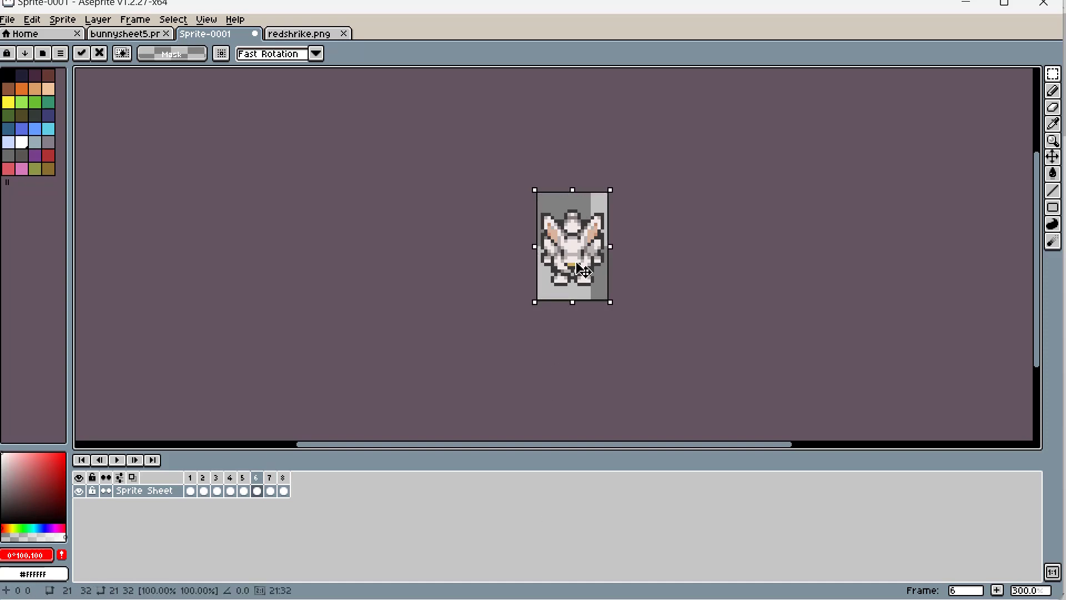
left_click(628, 250)
Step: Move the rabbit in frame 5 up by 2 pixels and deselect it
key("Right")
key("Left")
key("Left")
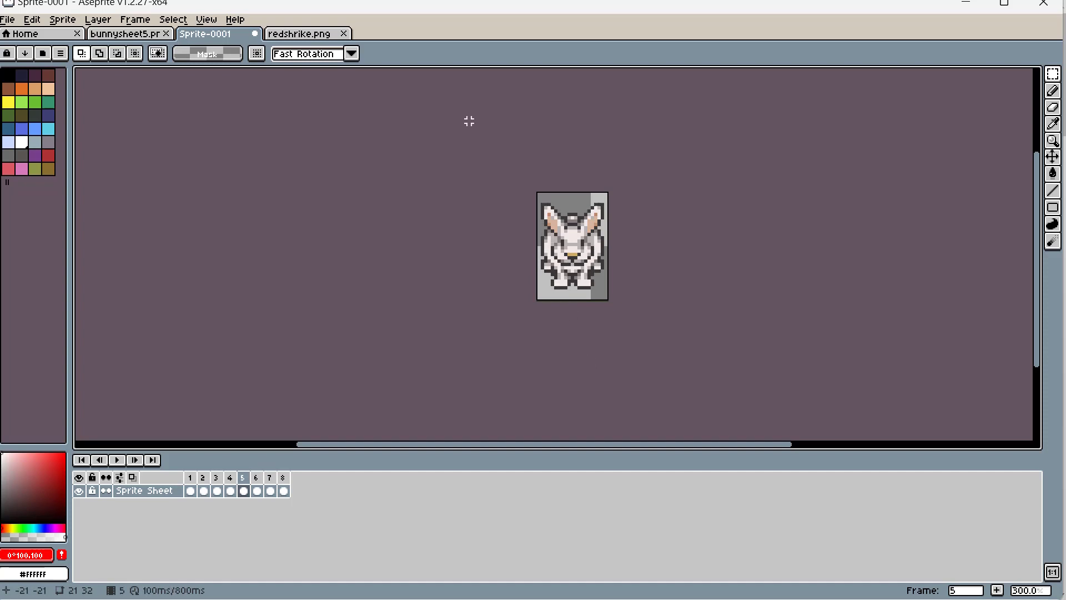
key("ctrl+a")
left_click(583, 271)
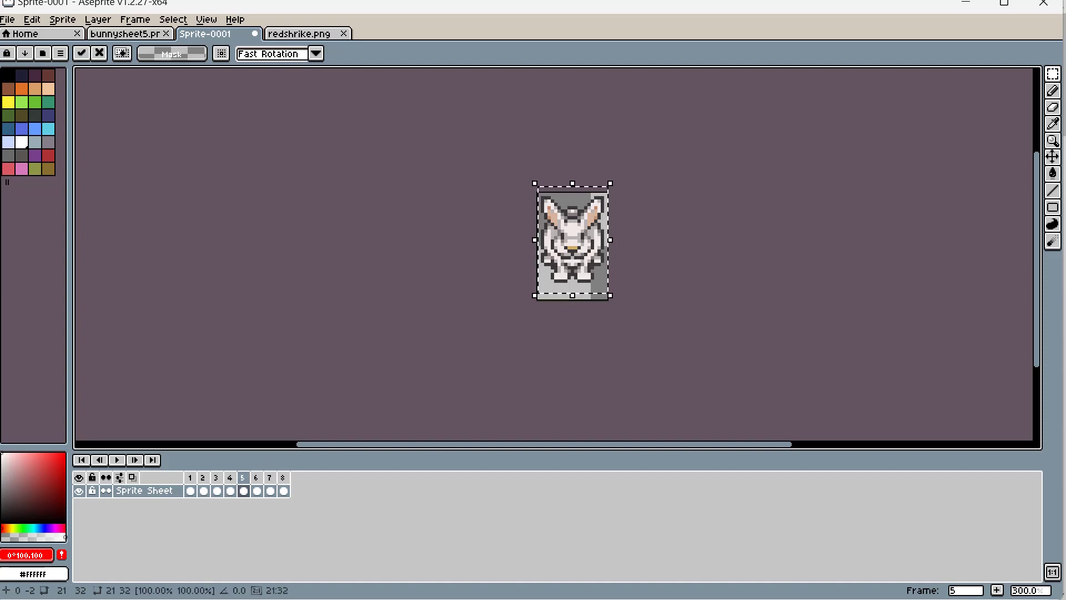
key("ctrl+d")
Step: Step through the frames around frame 5 and around the whole loop to check how smoothly the rabbit moves
key("Right")
key("Right")
key("Left")
key("Left")
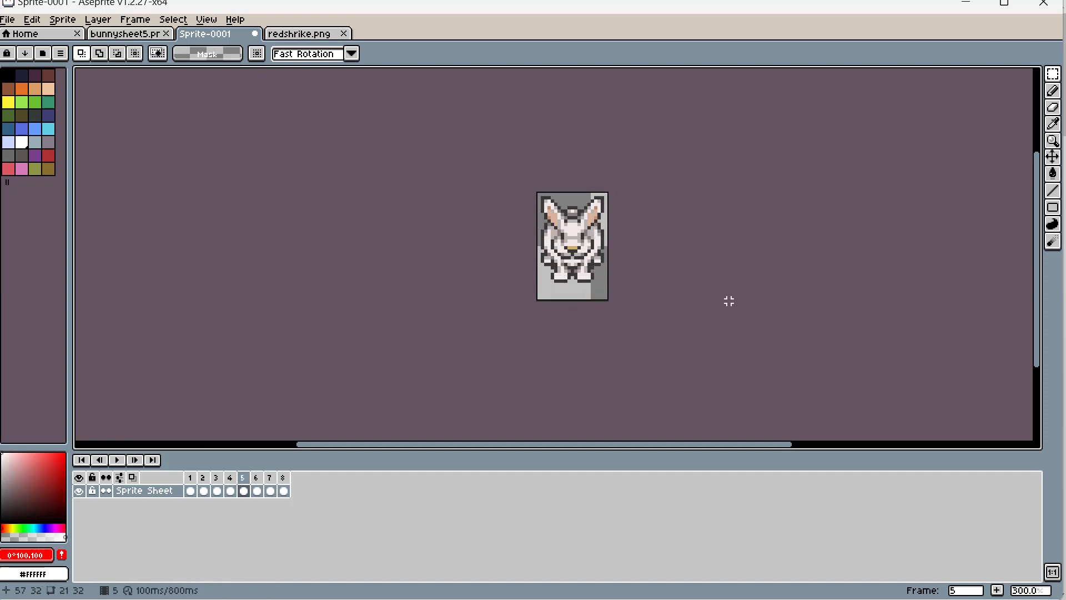
key("Right")
key("Right")
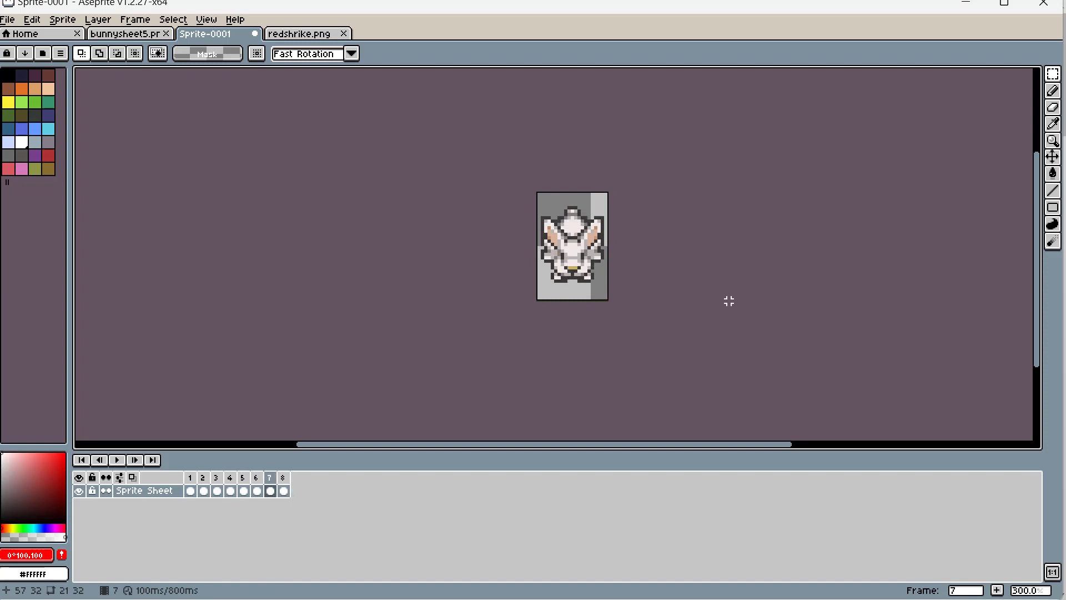
key("Left")
key("Left")
key("Left")
key("Right")
key("Right")
key("Right")
key("Right")
key("Right")
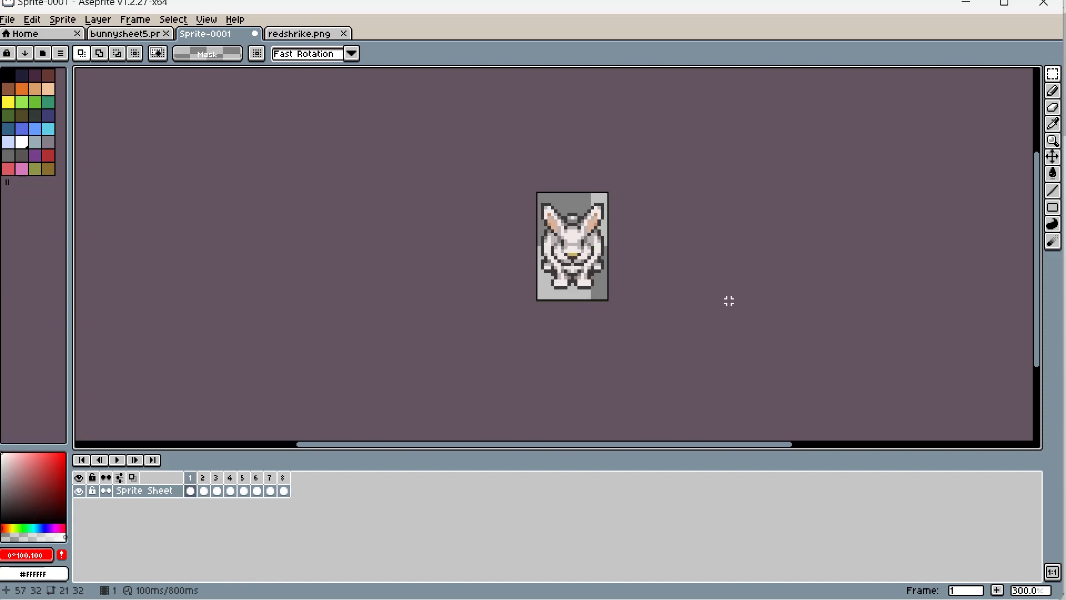
key("Right")
key("Right")
key("Right")
key("Right")
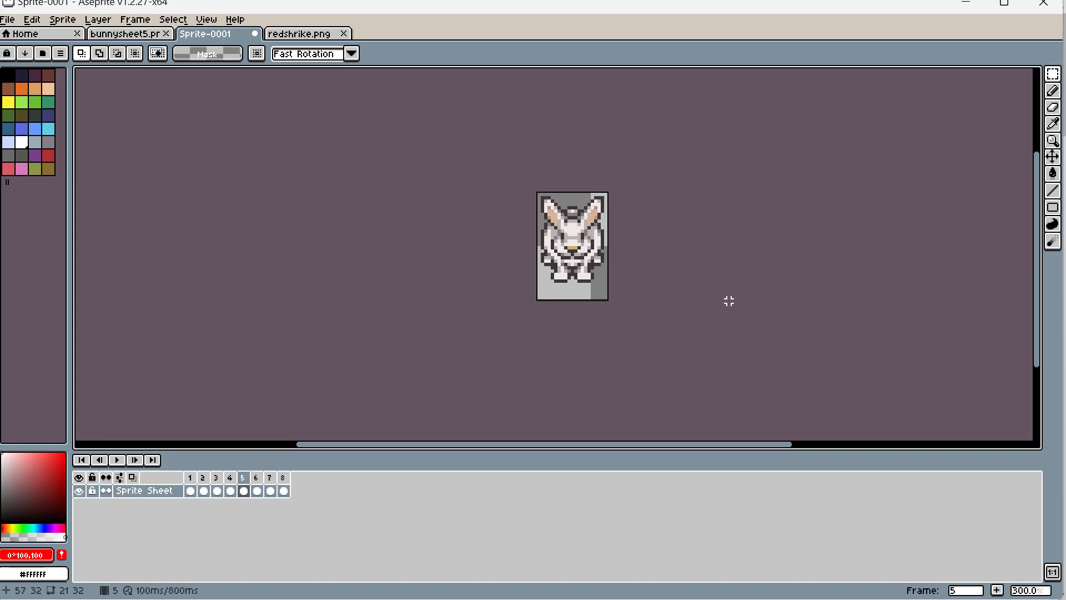
key("Right")
key("Right")
key("Right")
key("Right")
key("Right")
key("Right")
key("Right")
key("Right")
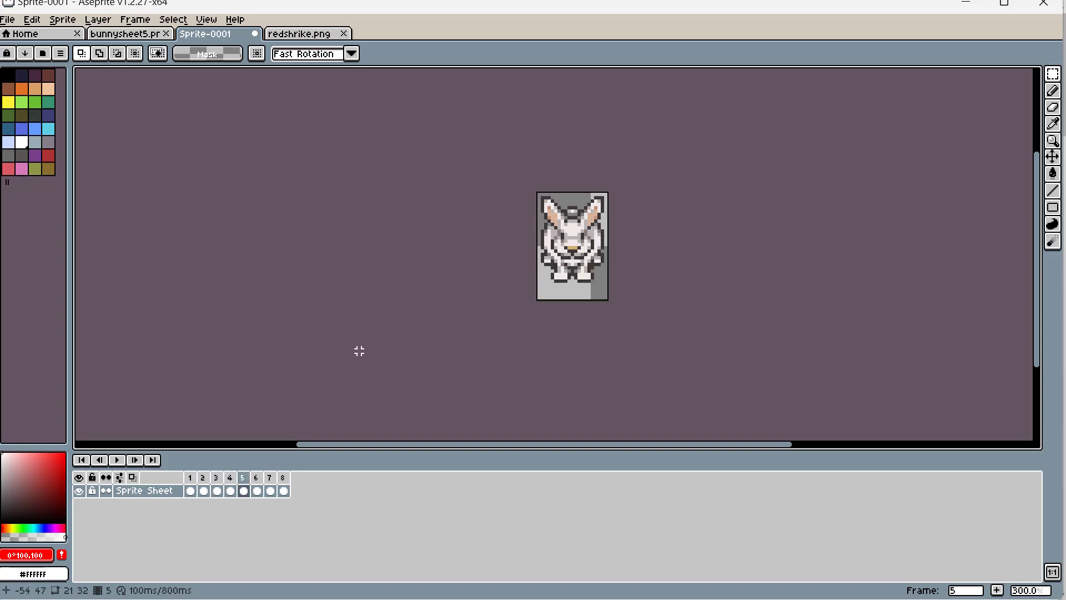
Step: Export the rabbit animation as a sprite sheet arranged by rows, with the generated sheet set to open
left_click(62, 21)
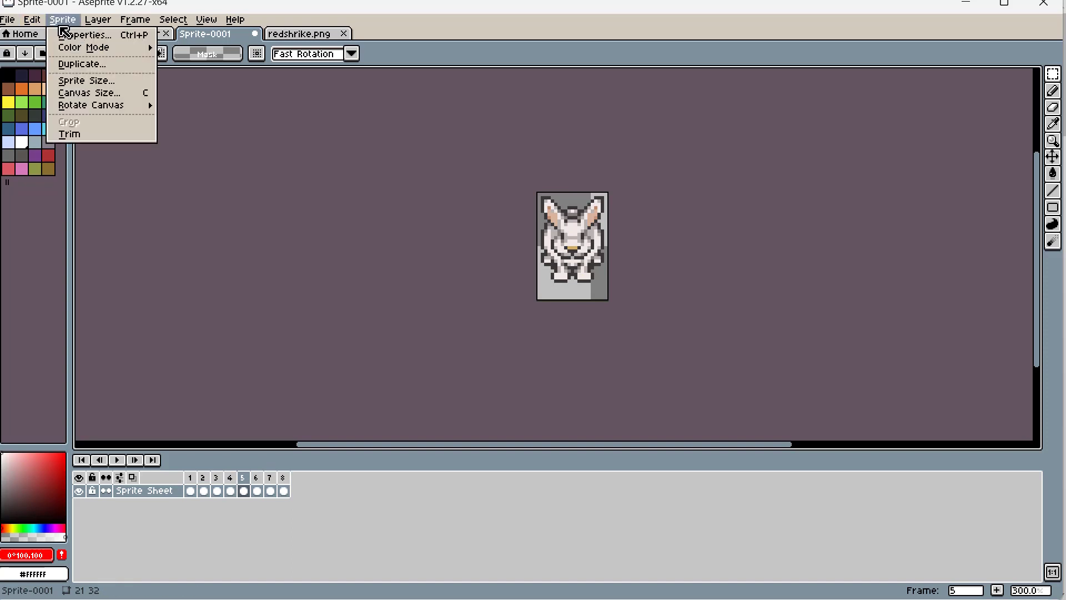
mouse_move(8, 20)
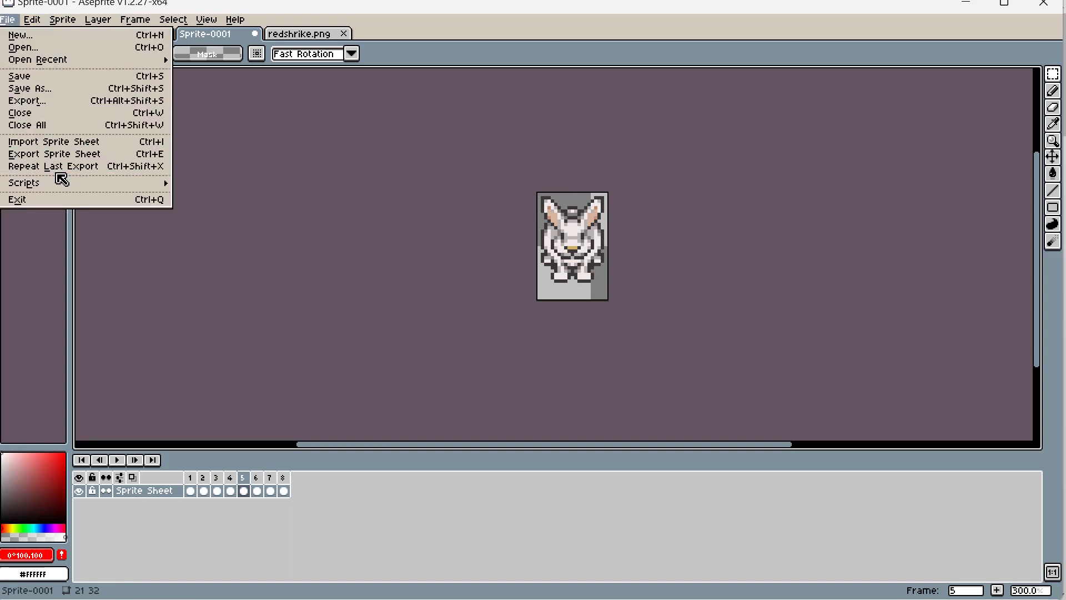
left_click(77, 155)
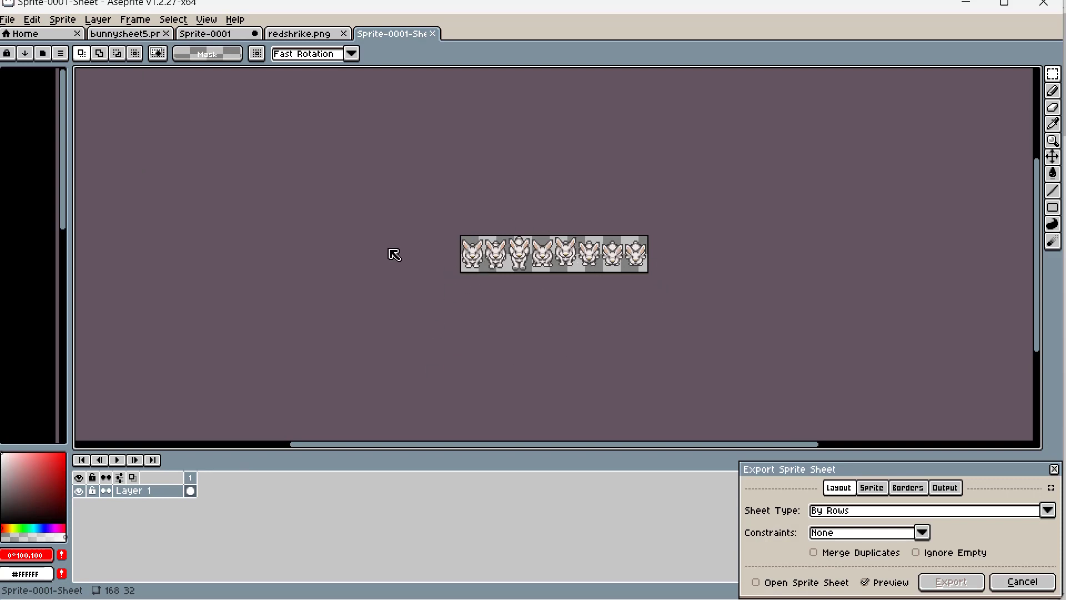
left_click_drag(902, 467, 783, 373)
left_click(652, 496)
left_click(824, 502)
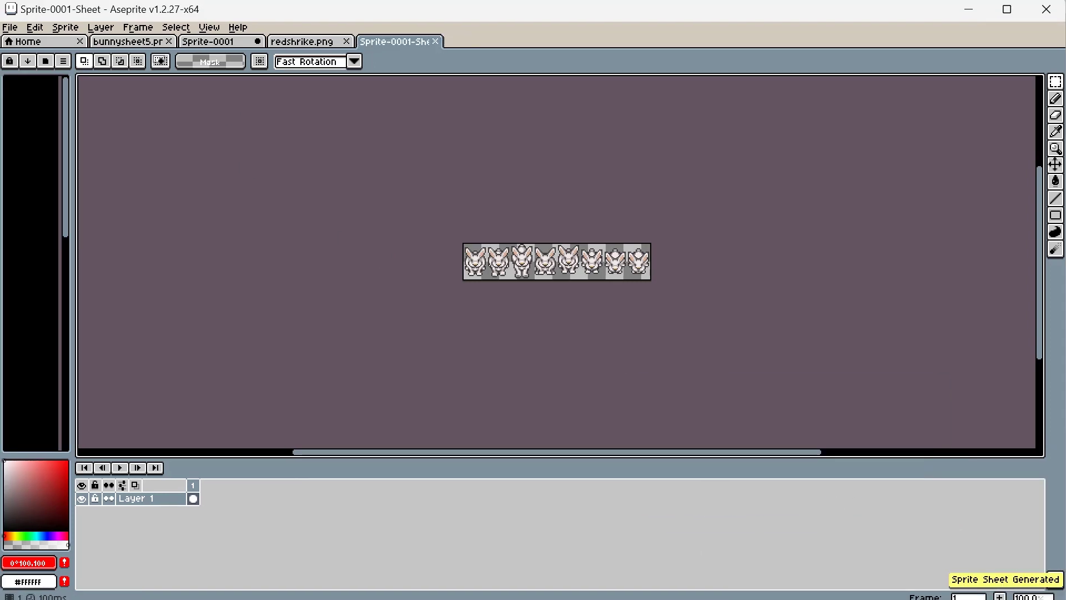
Step: Save the generated sheet in the my games folder as a PNG file named "bunny sheet."
key("ctrl+s")
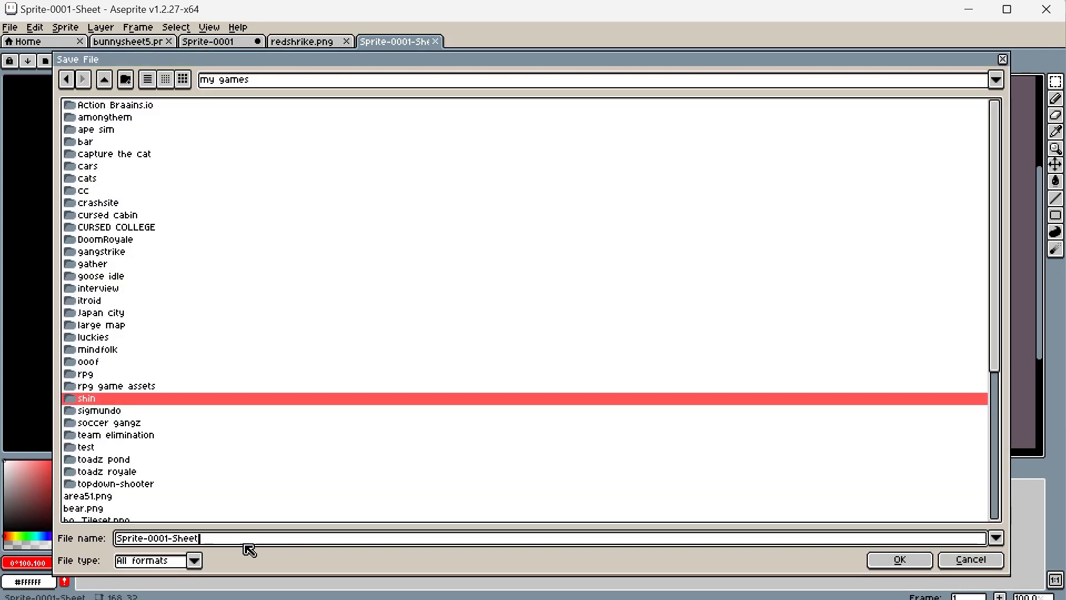
key("ctrl+a")
type("bunn")
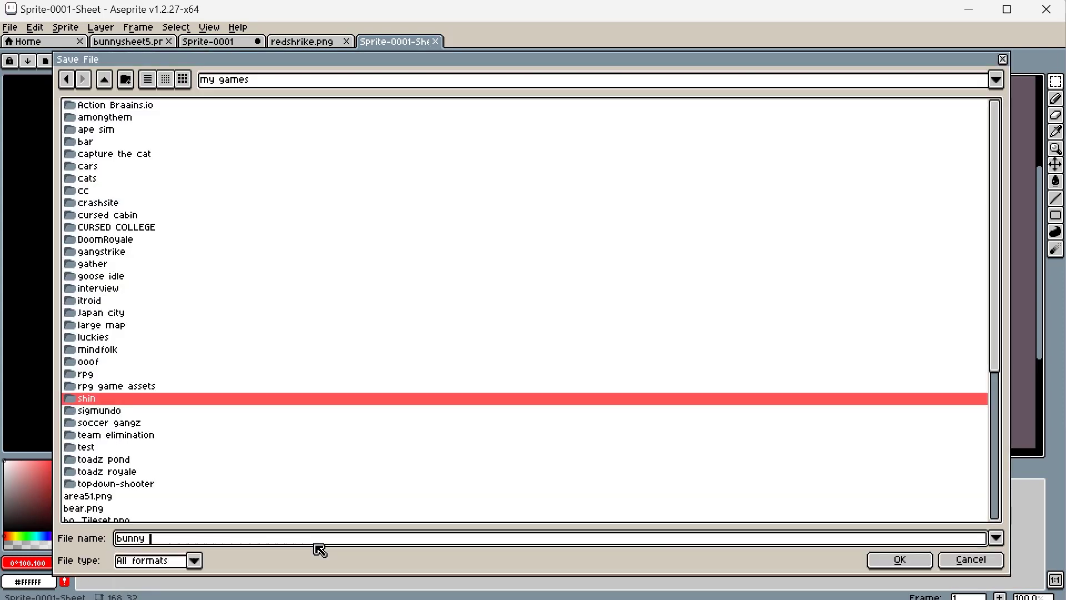
type("y sheet.")
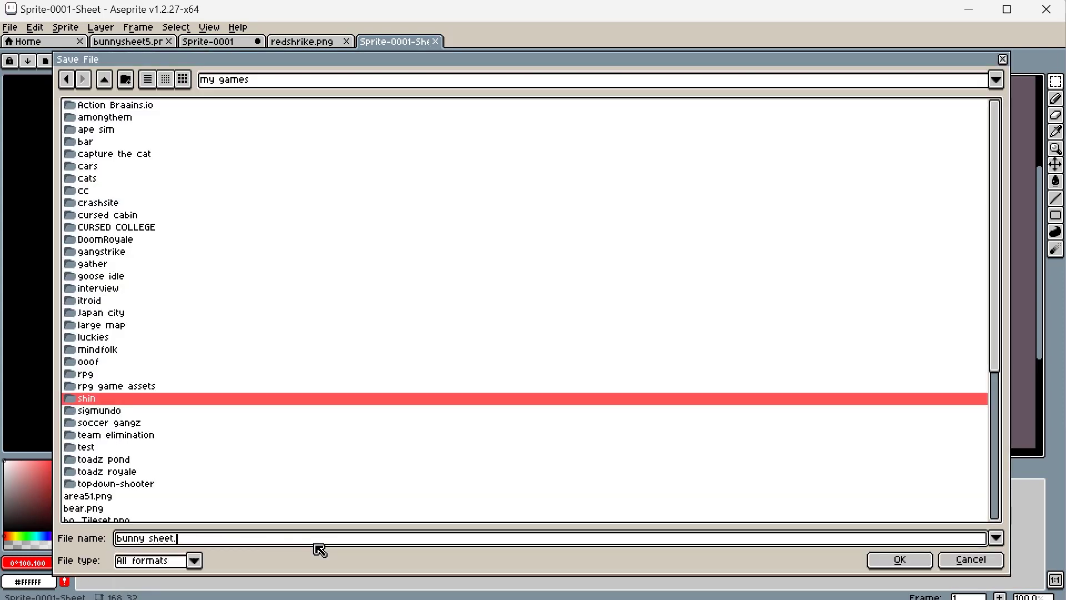
left_click(194, 561)
left_click(126, 504)
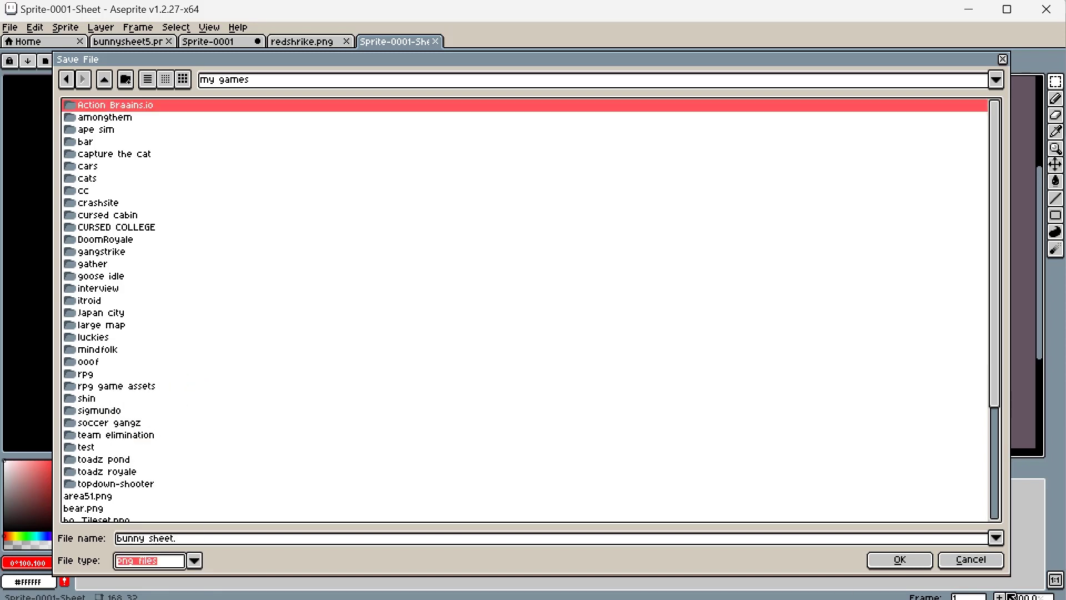
left_click(900, 560)
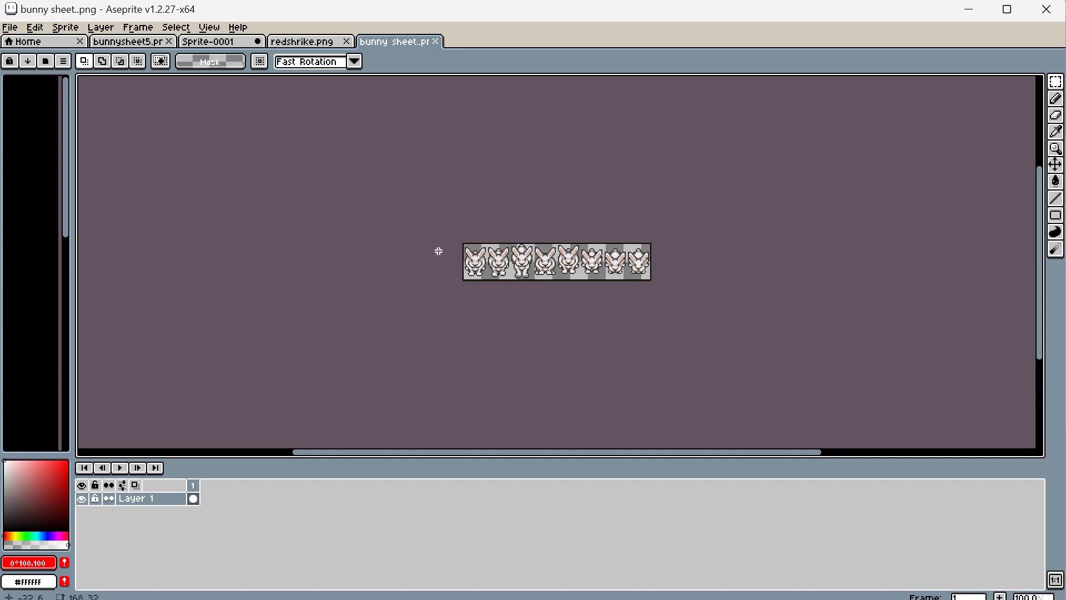
Step: Rotate the sheet's canvas by 180 degrees and save the file
left_click(71, 28)
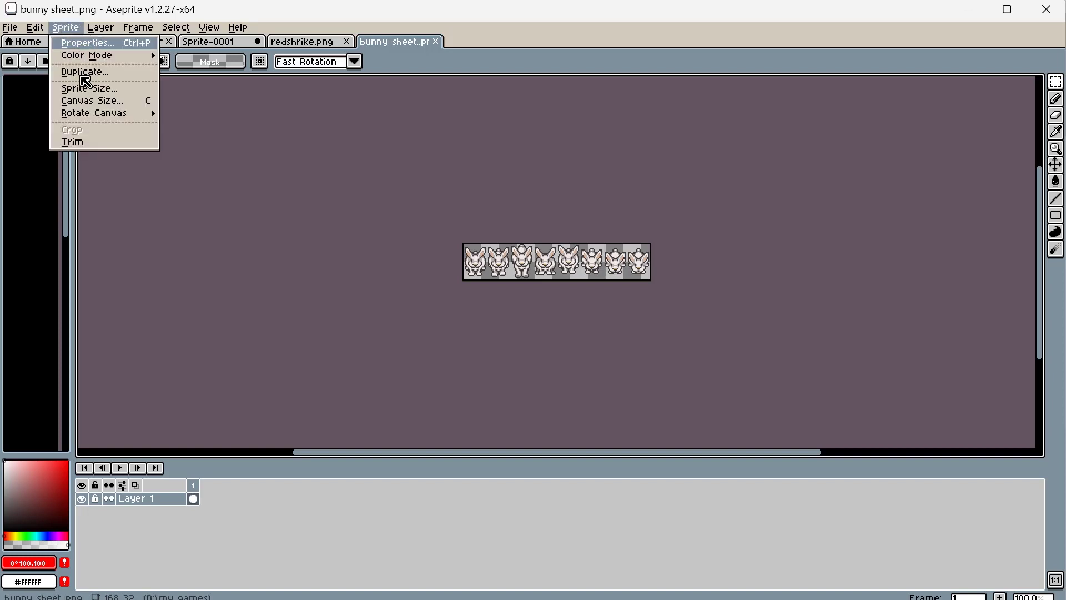
mouse_move(102, 114)
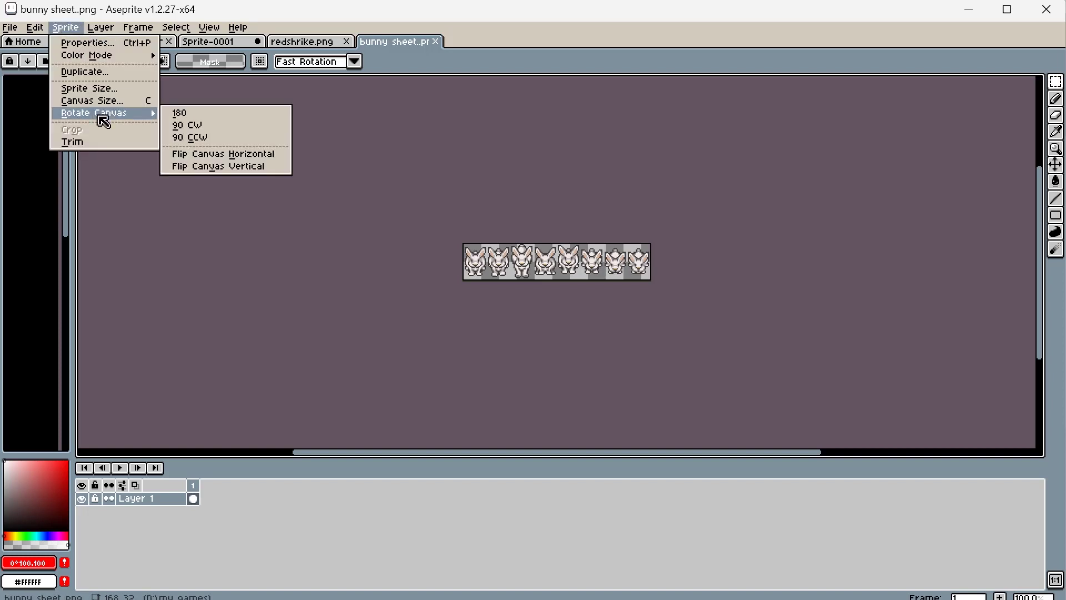
left_click(227, 123)
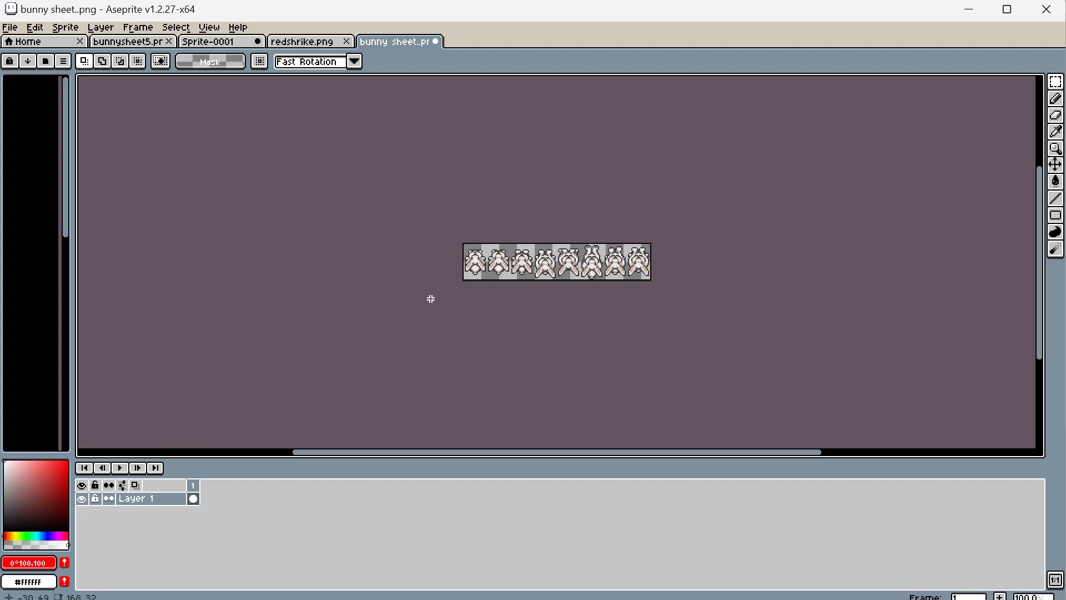
key("ctrl+s")
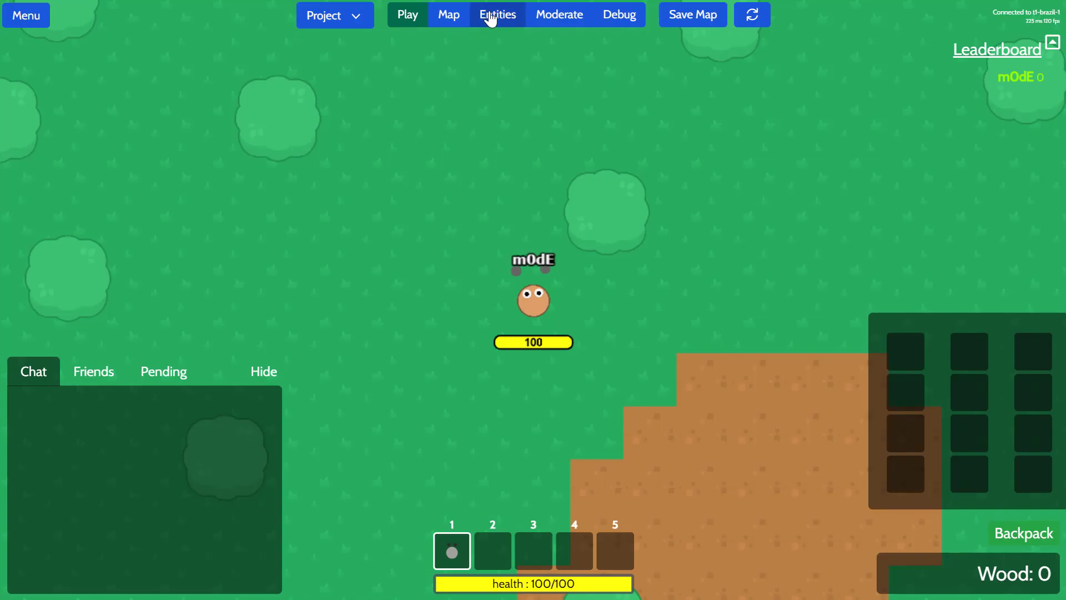
Step: In the modd.io game editor, add a new top-down unit entity and name it Bunny
left_click(491, 17)
left_click_drag(316, 171, 272, 126)
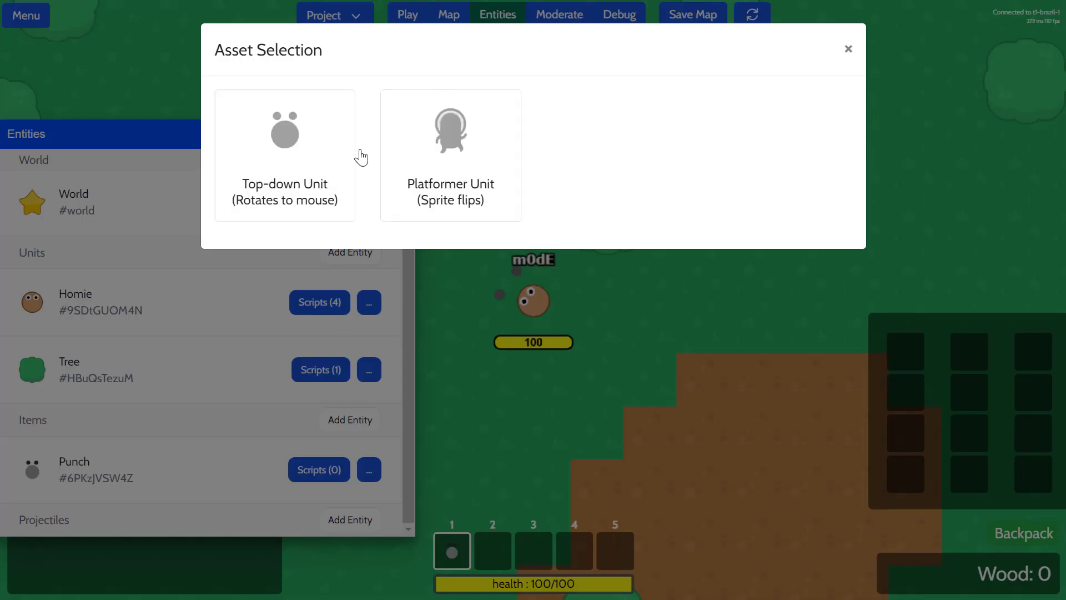
left_click(290, 165)
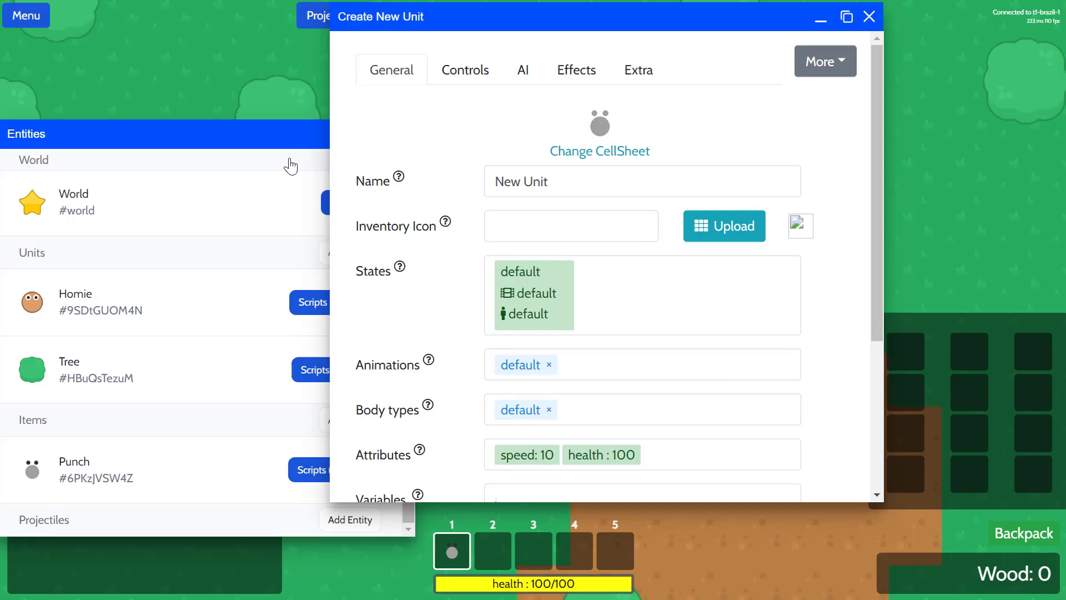
type("Bunny")
Step: Upload "bunny sheet..png" from the computer as the Bunny unit's cell sheet image
left_click(626, 154)
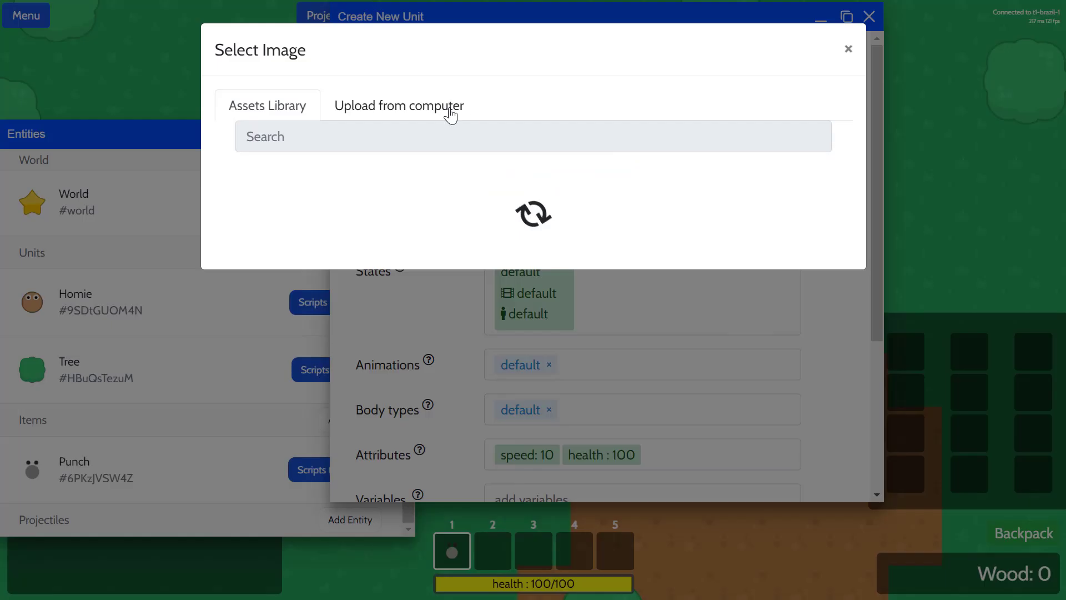
left_click(389, 121)
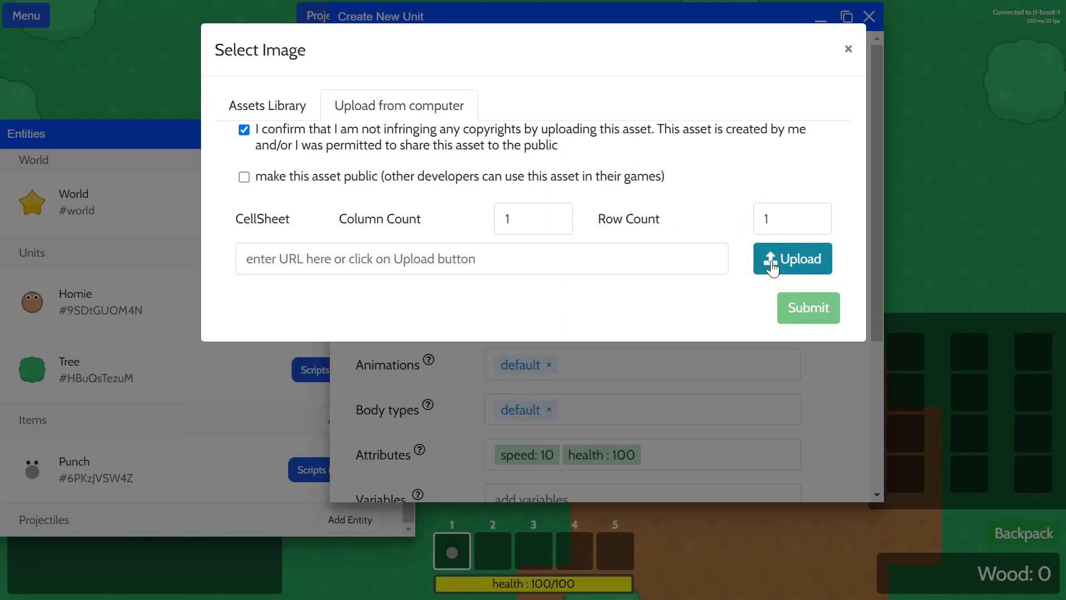
left_click(793, 257)
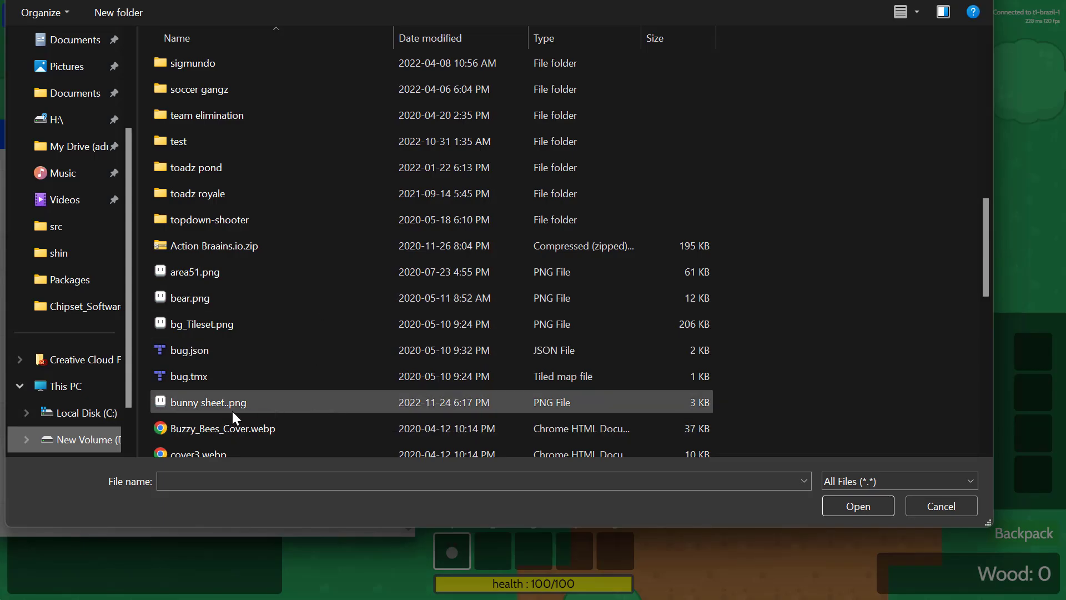
double_click(229, 411)
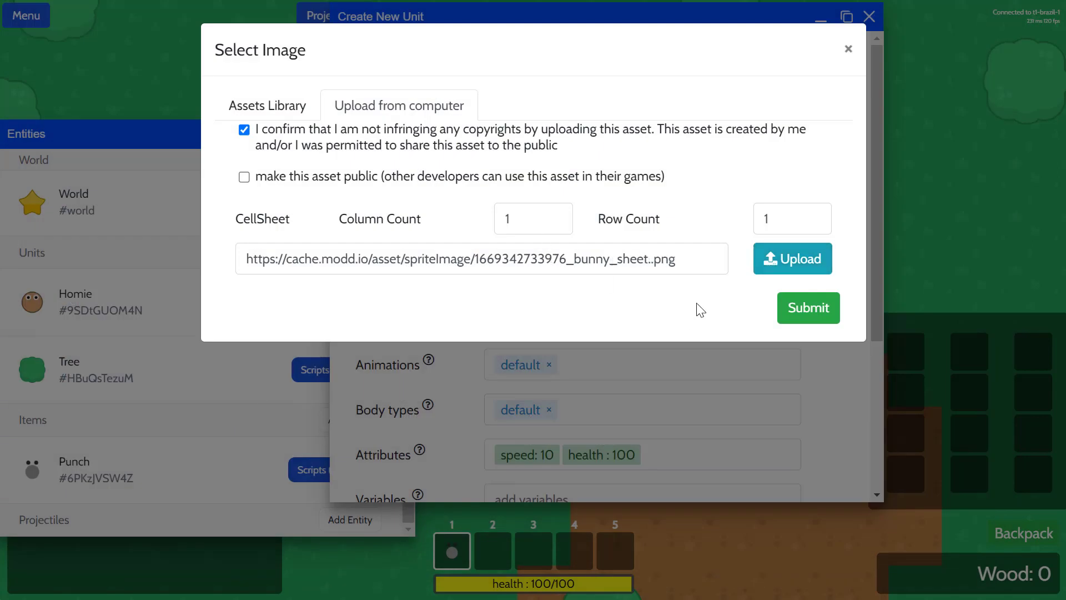
Step: Set the cell sheet's column count to match the frames of the sheet in Aseprite and submit the image
double_click(525, 219)
double_click(803, 229)
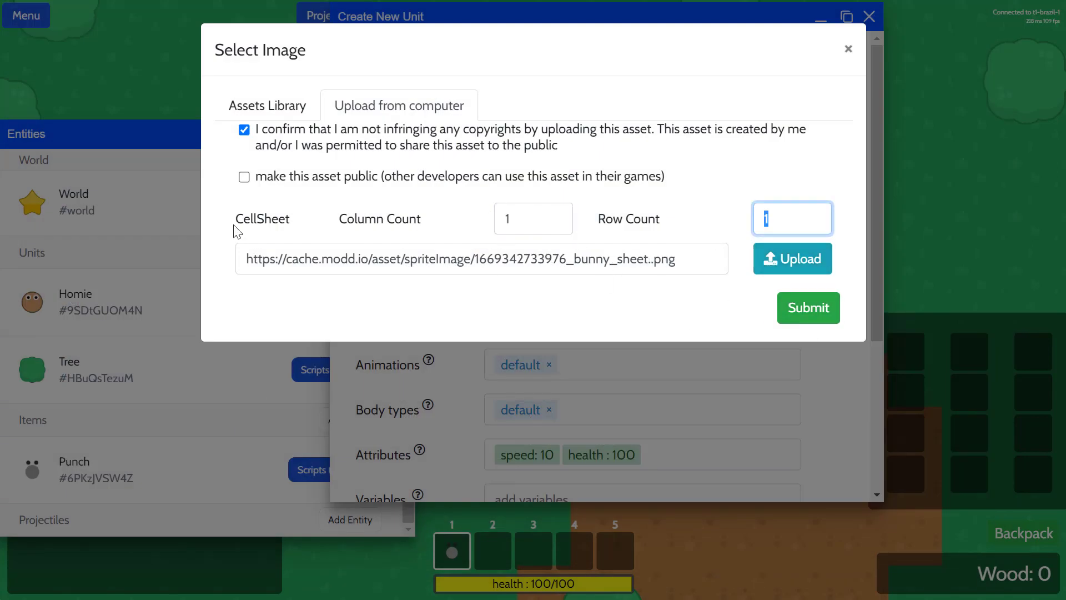
key("alt+Tab")
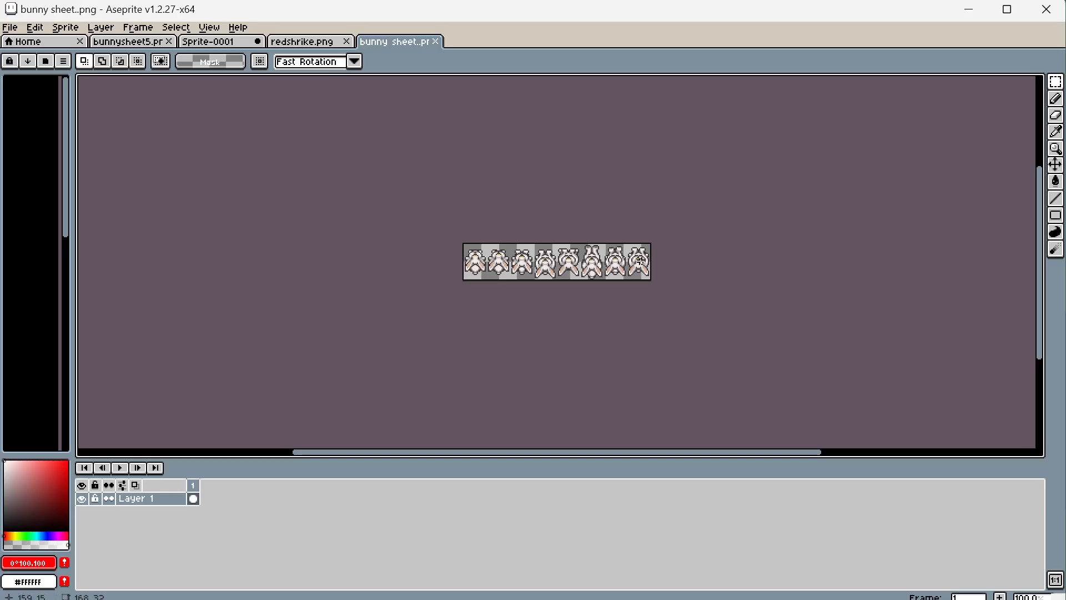
key("alt+Tab")
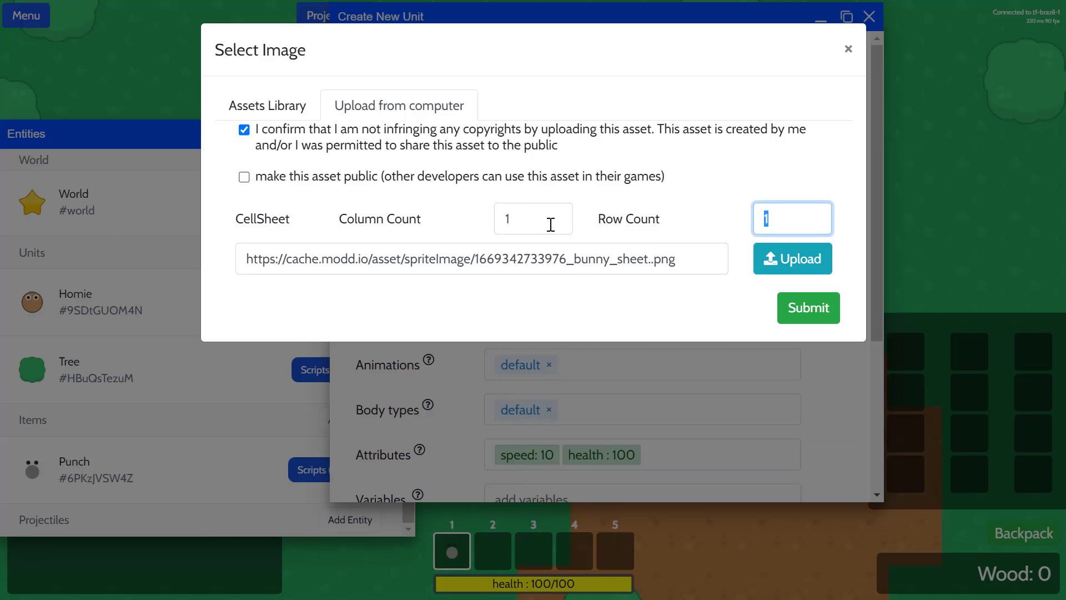
double_click(545, 221)
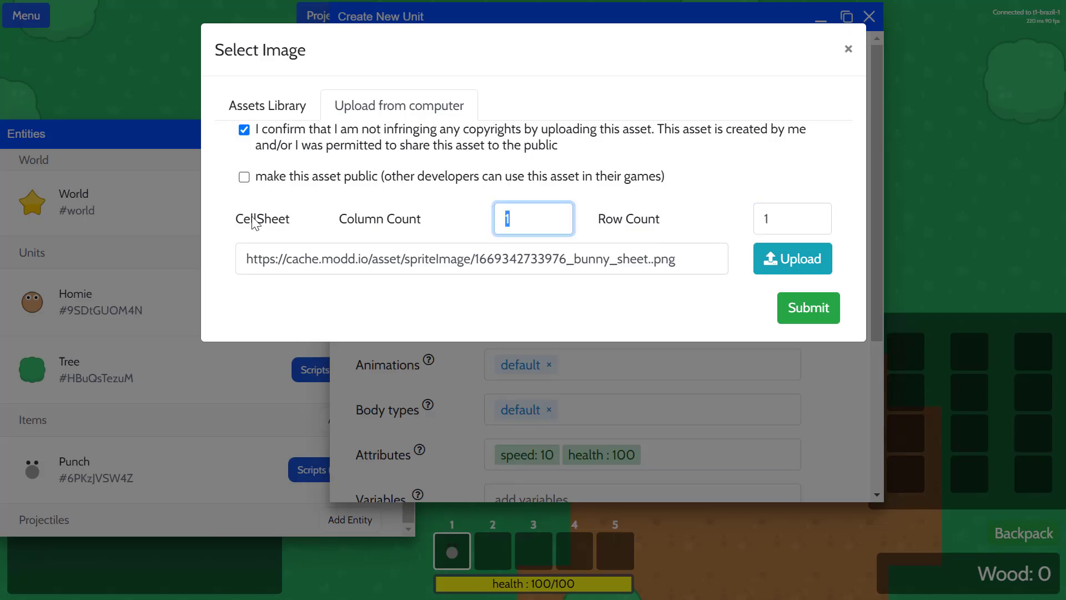
left_click(816, 320)
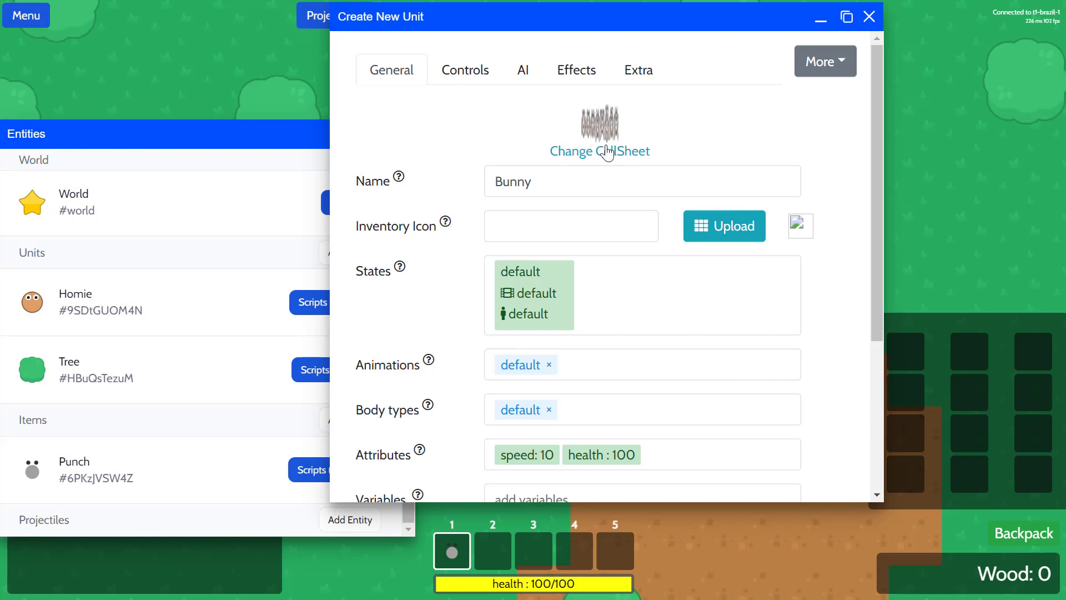
Step: Check the Bunny unit's default animation frames against the cell images in the sheet, and save the animation with only frame 1
scroll(592, 365, "down", 1)
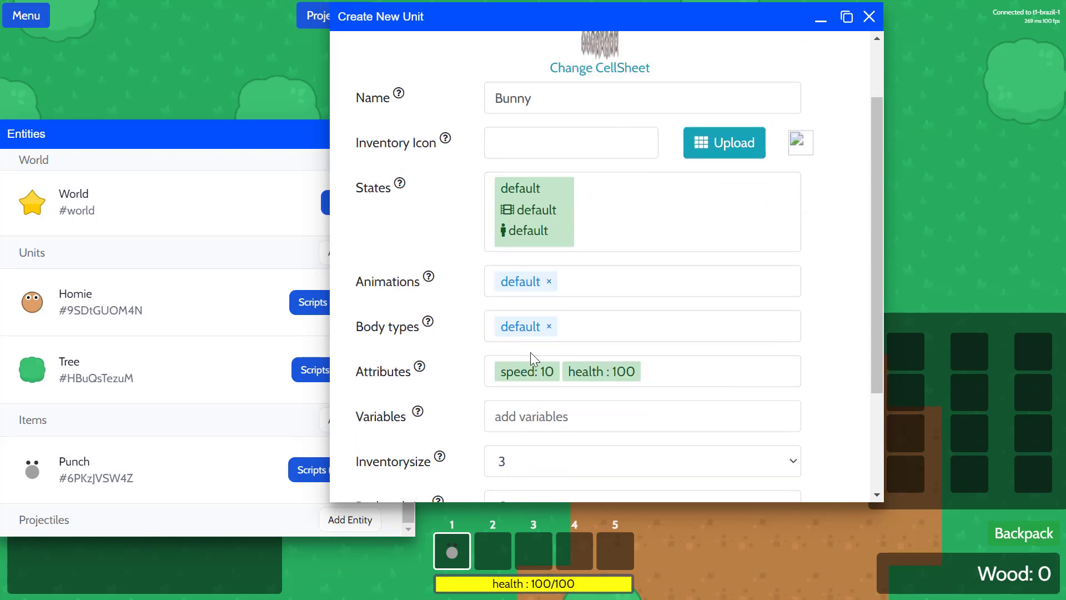
left_click(513, 285)
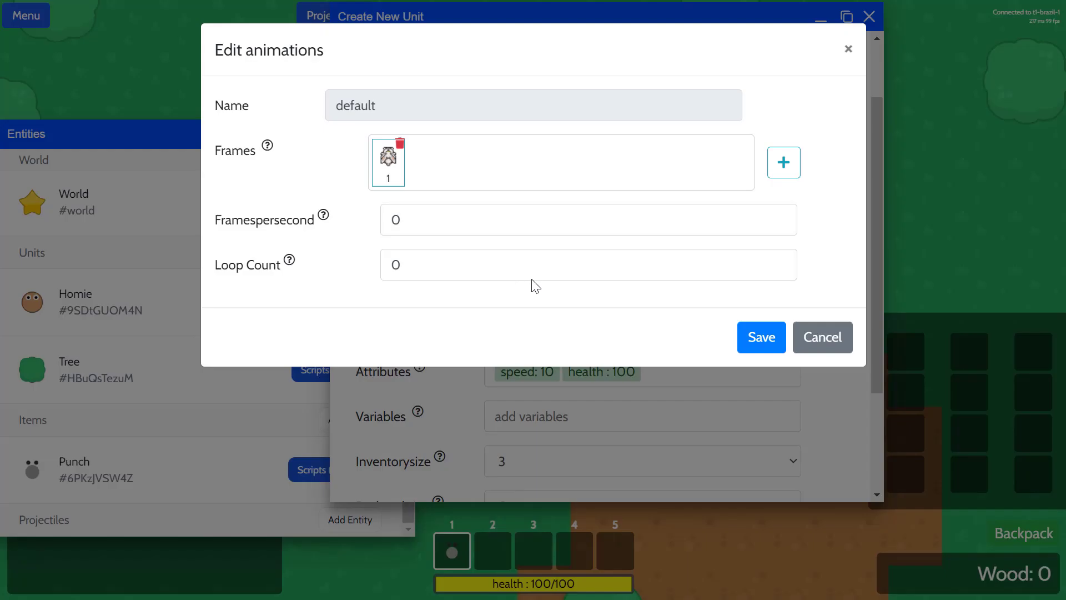
left_click(792, 178)
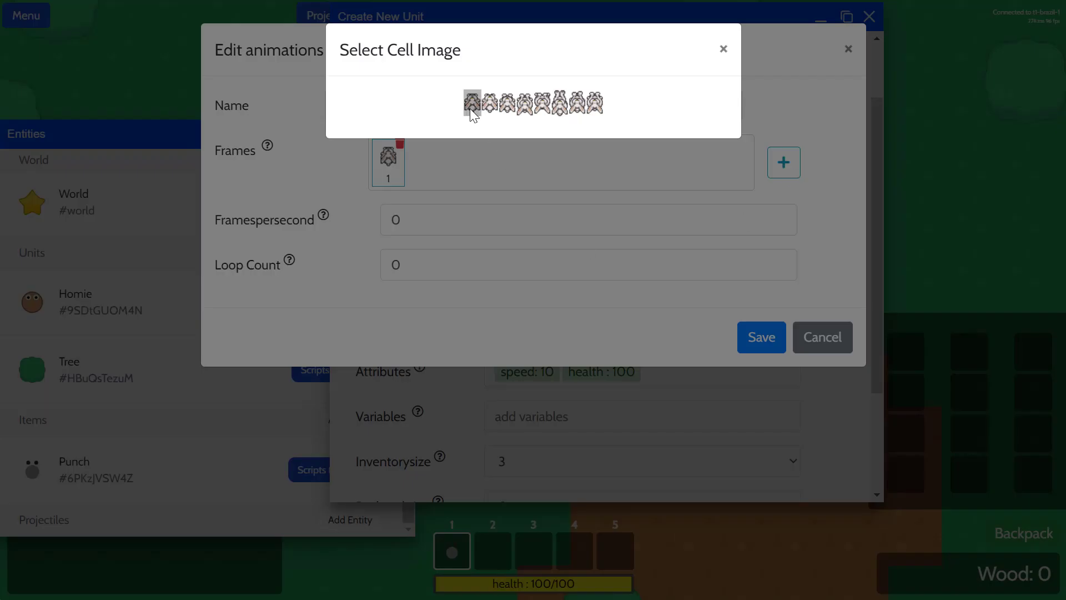
left_click(432, 172)
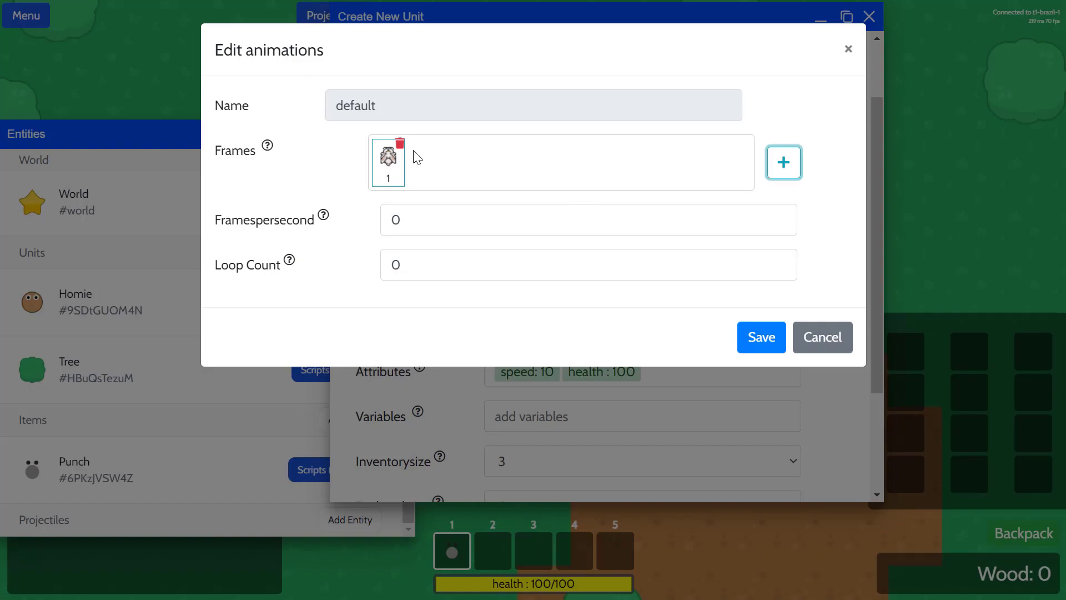
left_click(762, 336)
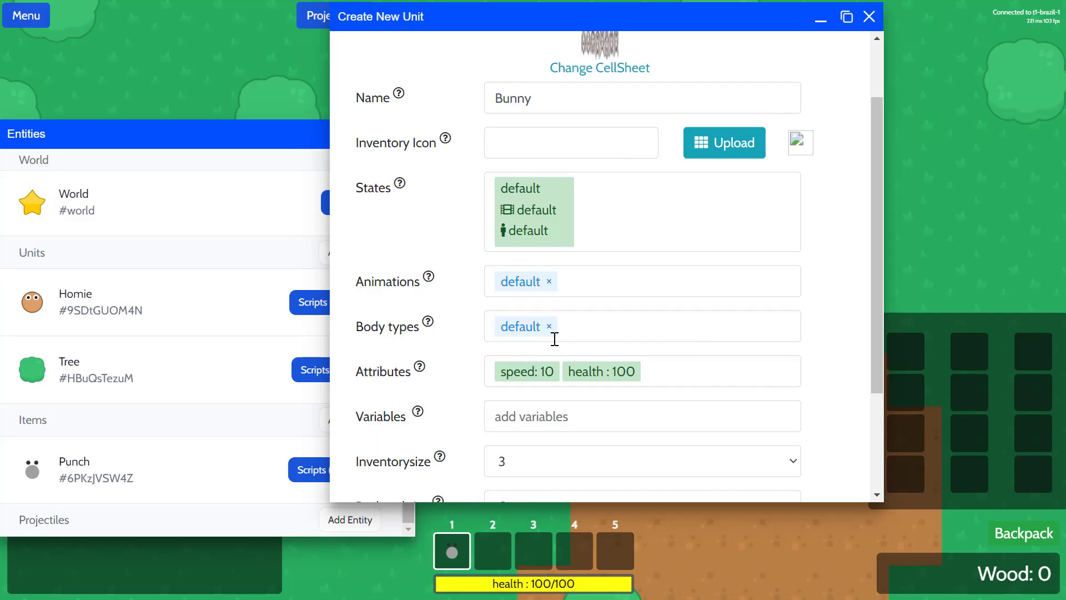
Step: Set the default body type's height to 32 and width to 21, and save the Bunny unit
scroll(581, 286, "down", 3)
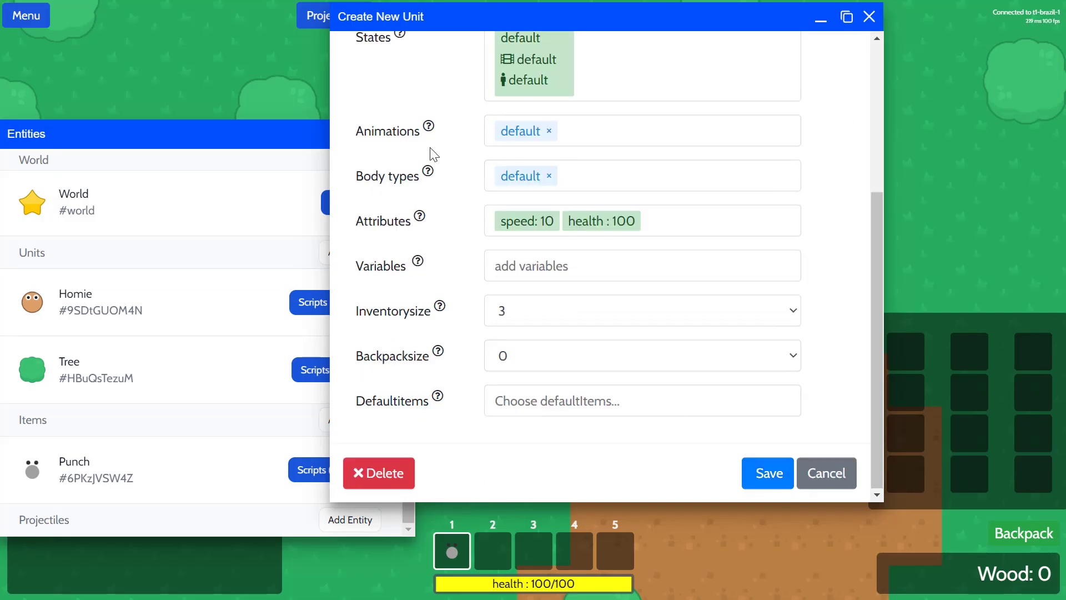
left_click(519, 178)
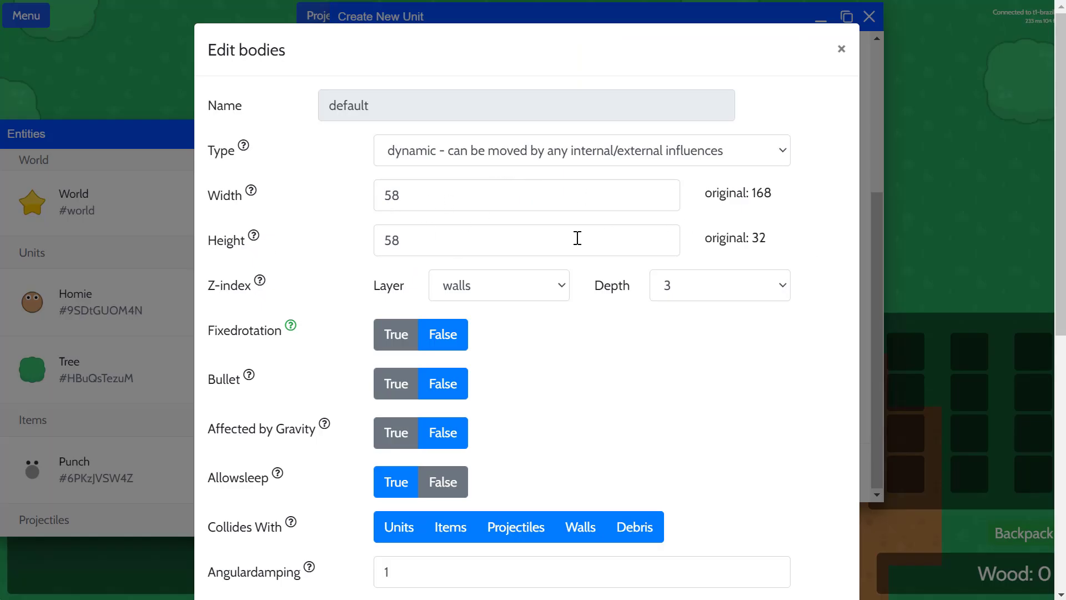
double_click(462, 243)
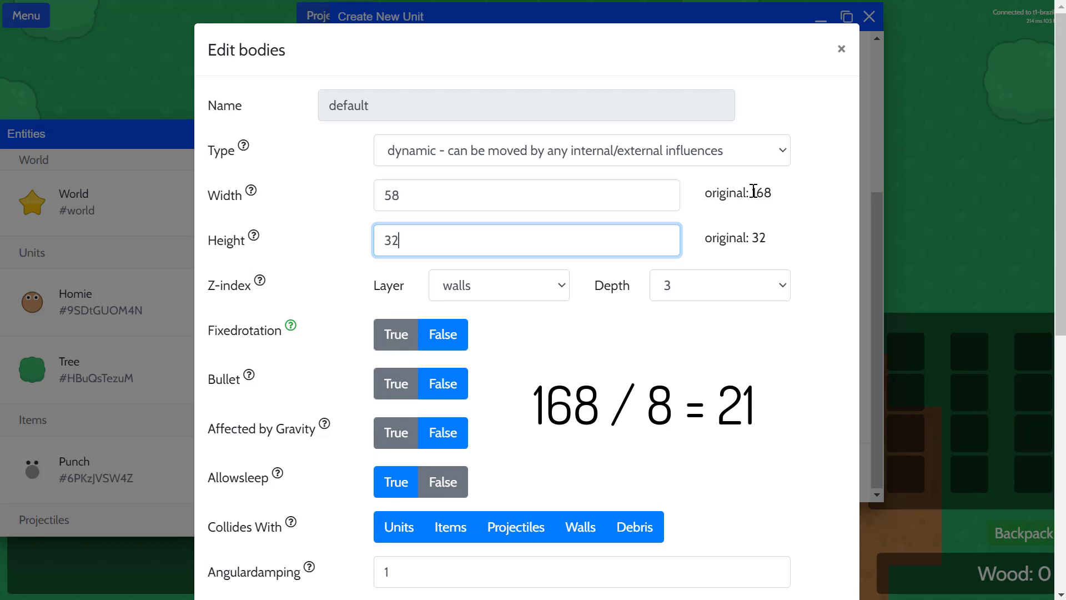
left_click_drag(753, 191, 772, 189)
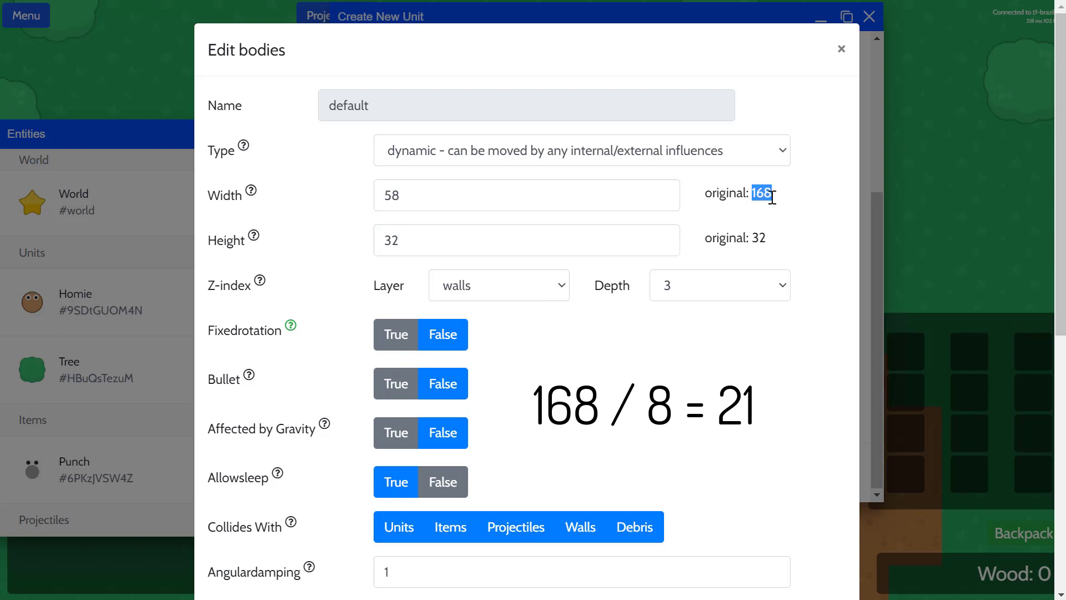
left_click(773, 198)
left_click_drag(422, 196, 276, 291)
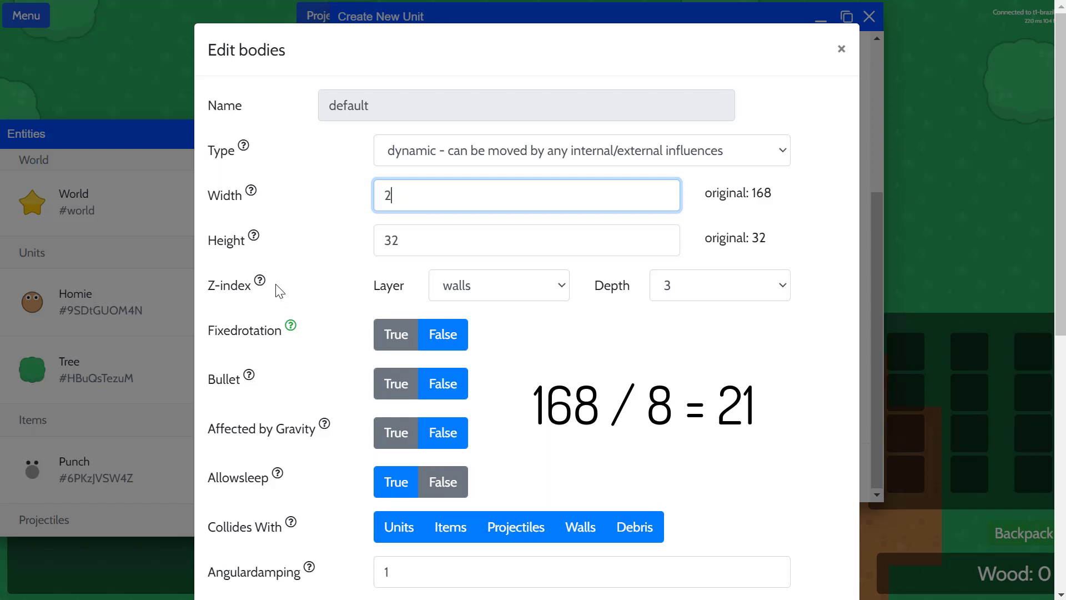
type("21")
key("Return")
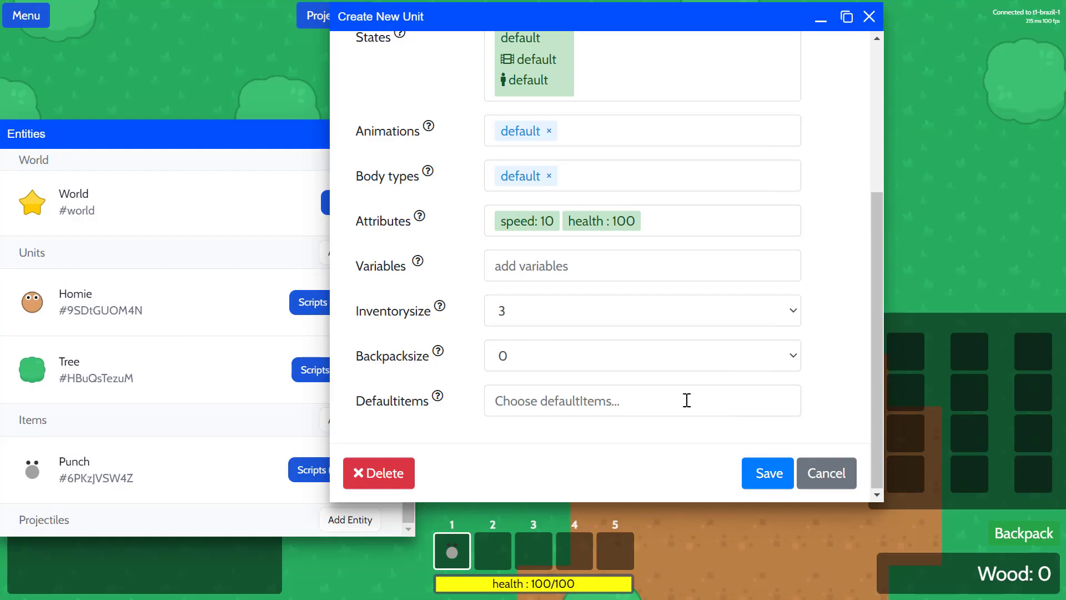
left_click(769, 474)
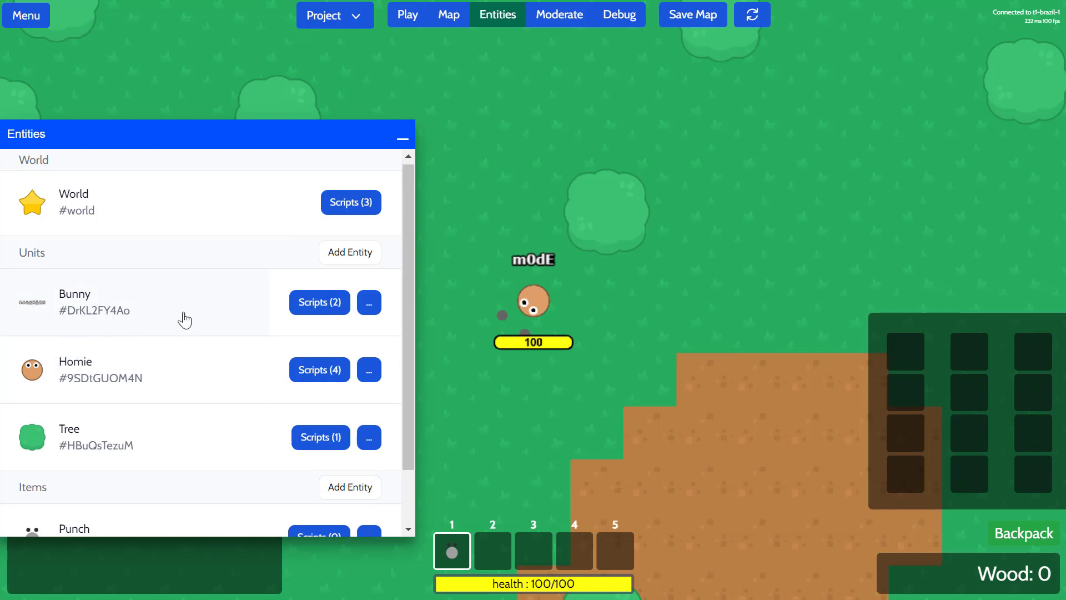
Step: In the world's initialize script, add a "create unit at position" action inside the loop that repeats 30 times
scroll(408, 318, "down", 1)
scroll(408, 318, "up", 1)
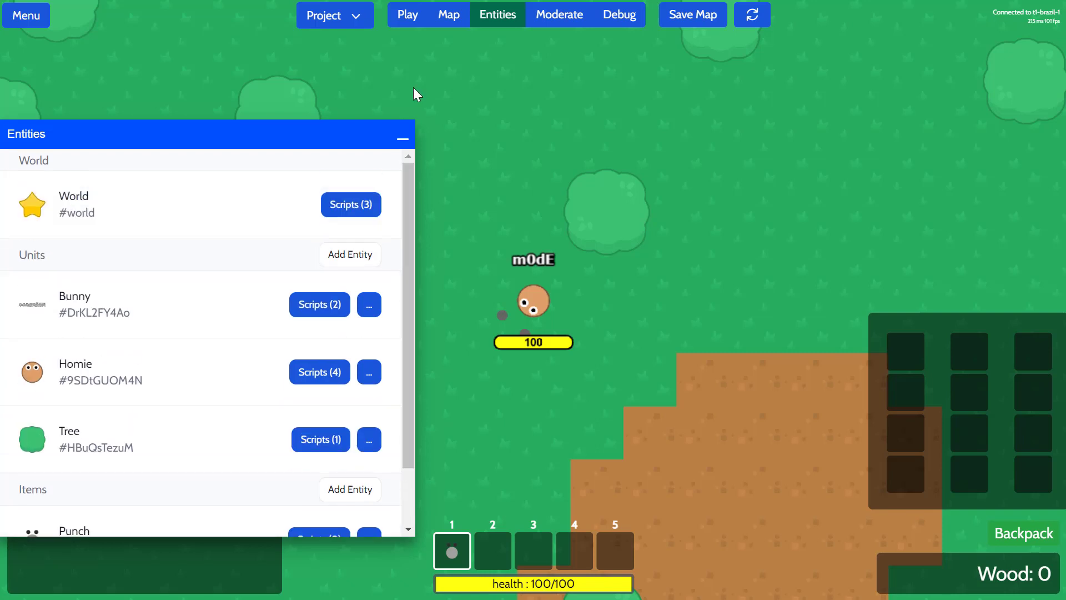
left_click(342, 207)
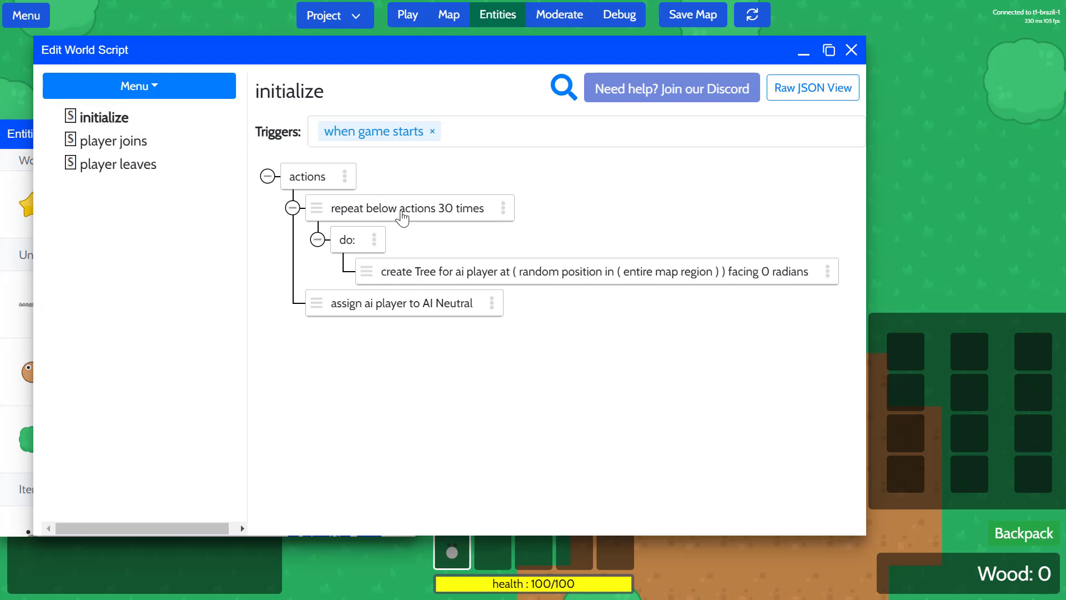
left_click(374, 240)
left_click(653, 246)
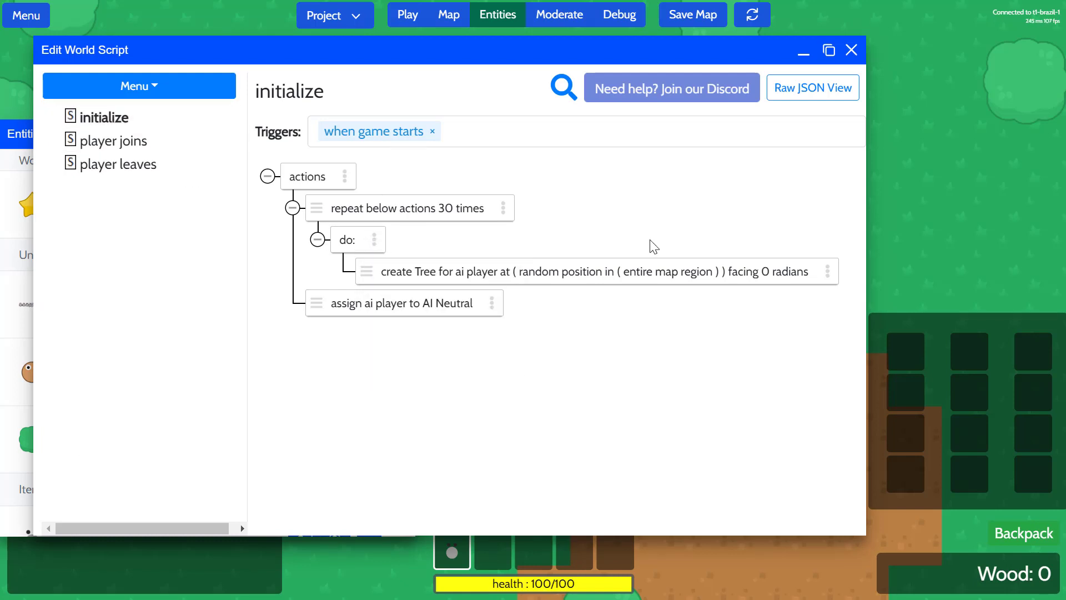
left_click(374, 240)
left_click(404, 258)
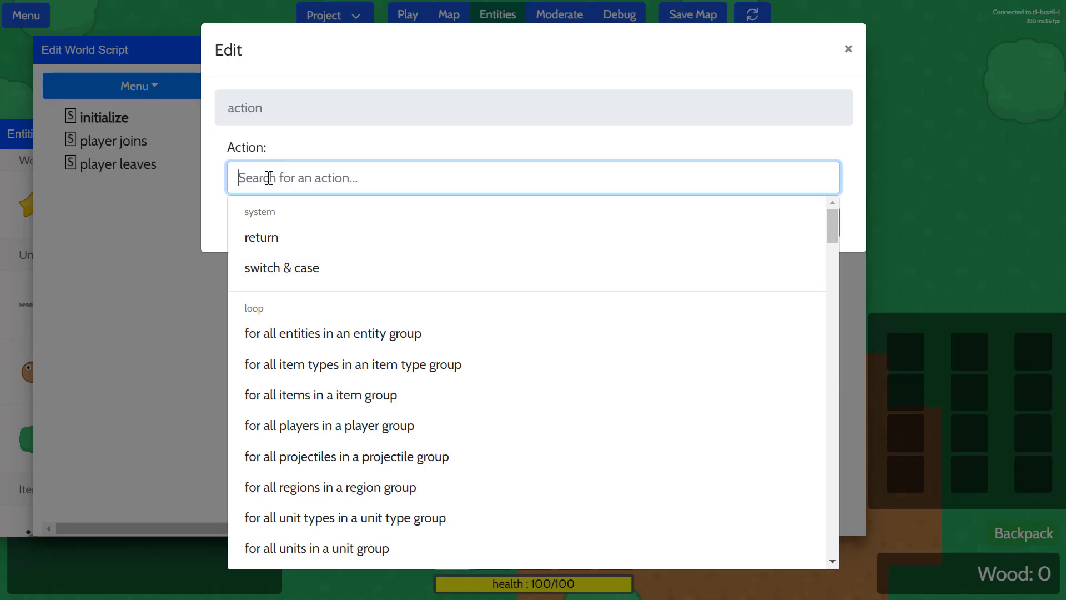
type("create")
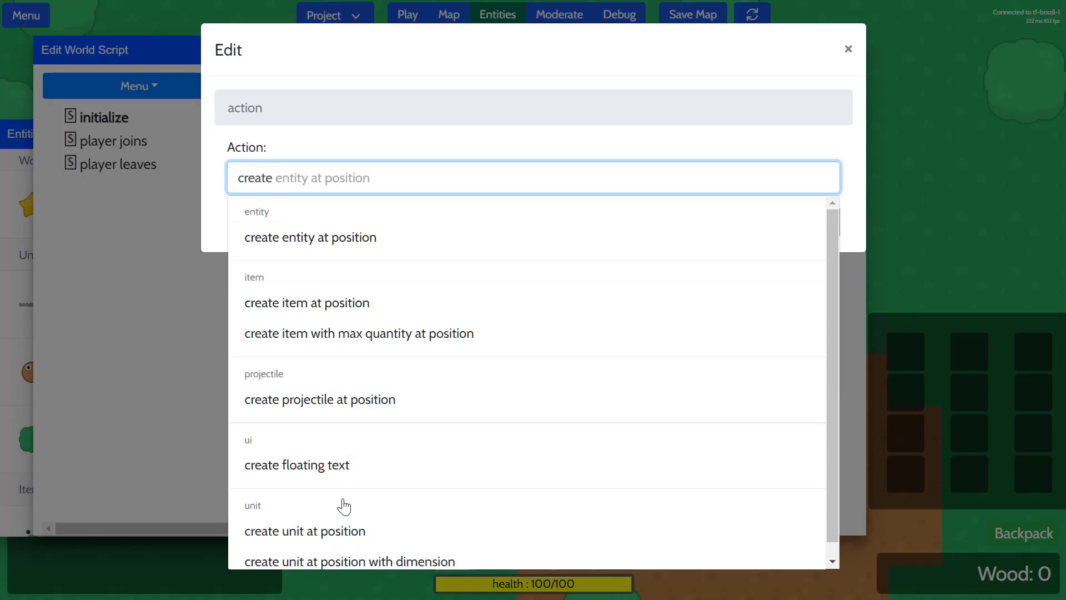
left_click(322, 533)
Step: Set the new action's unit type to Bunny and its owner to ai player
left_click(286, 234)
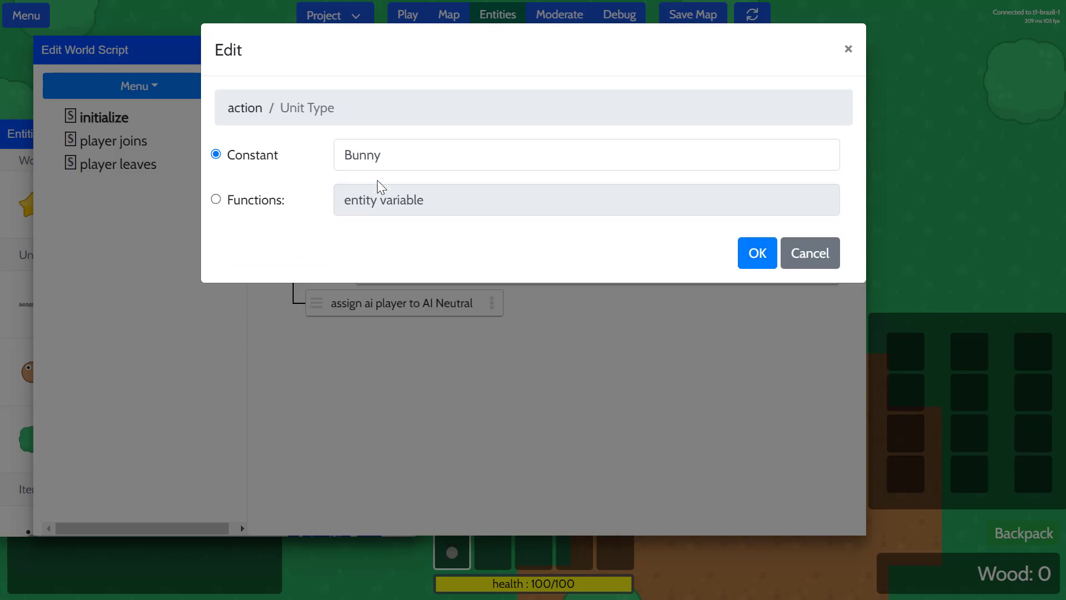
key("Return")
left_click(345, 236)
key("Return")
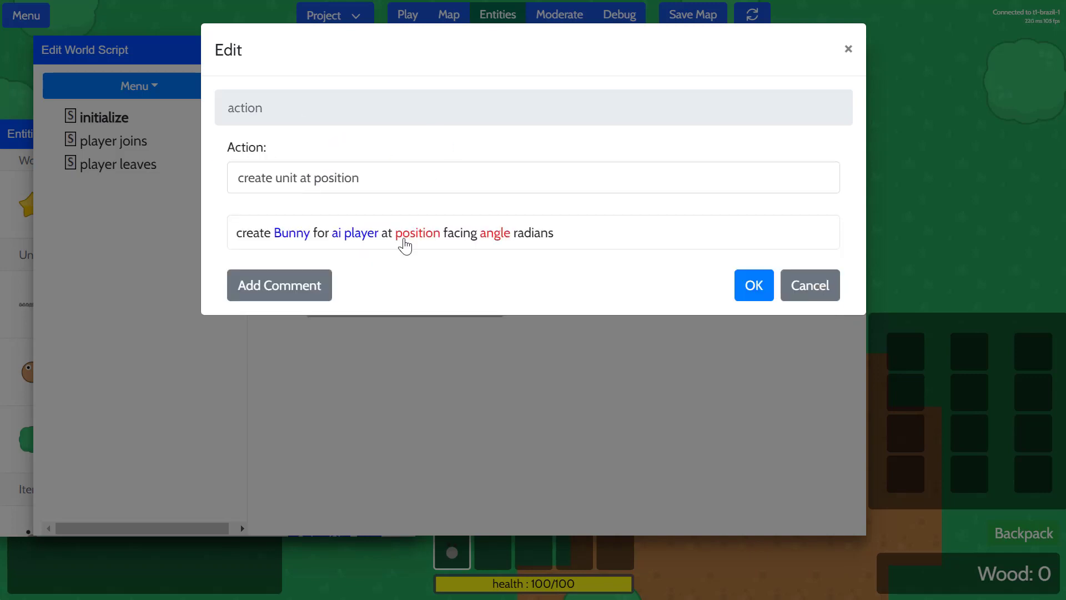
Step: Set the Bunny's spawn position to a random position in the entire map region
left_click(407, 236)
left_click(359, 178)
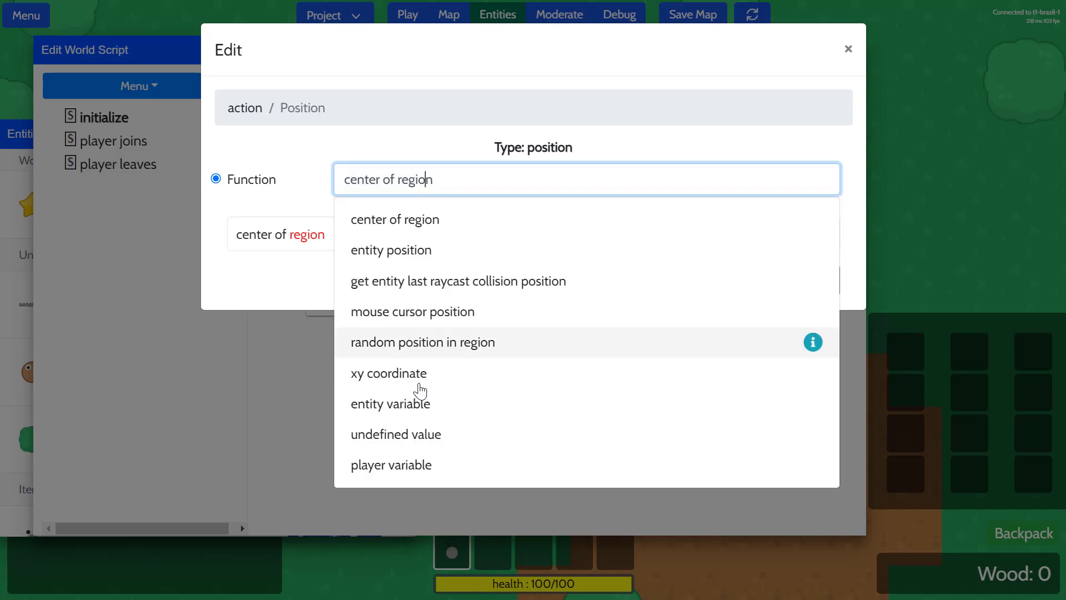
left_click(397, 338)
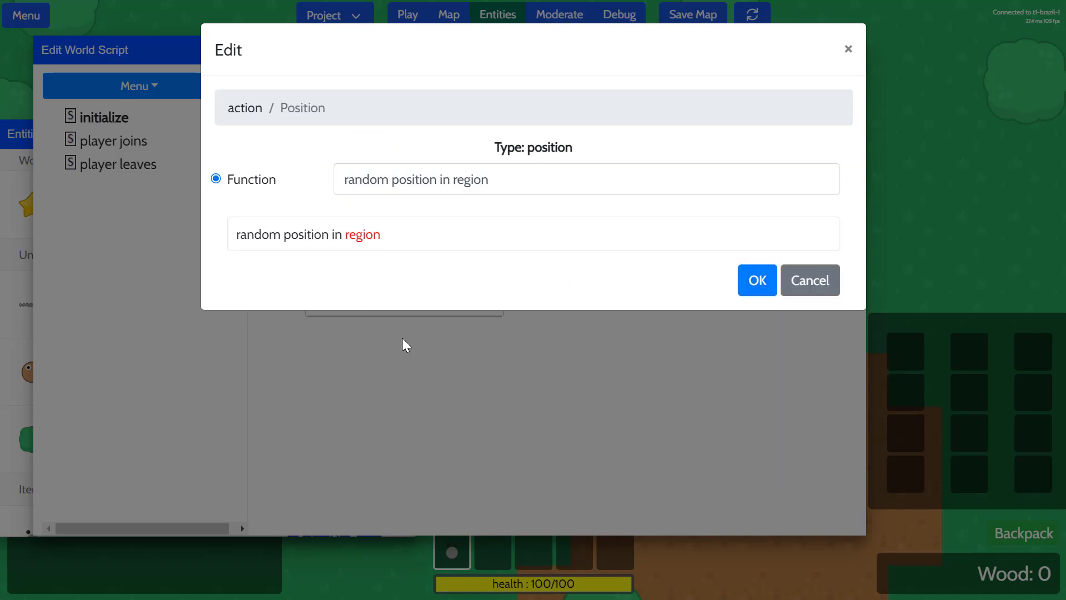
left_click(356, 240)
left_click(360, 154)
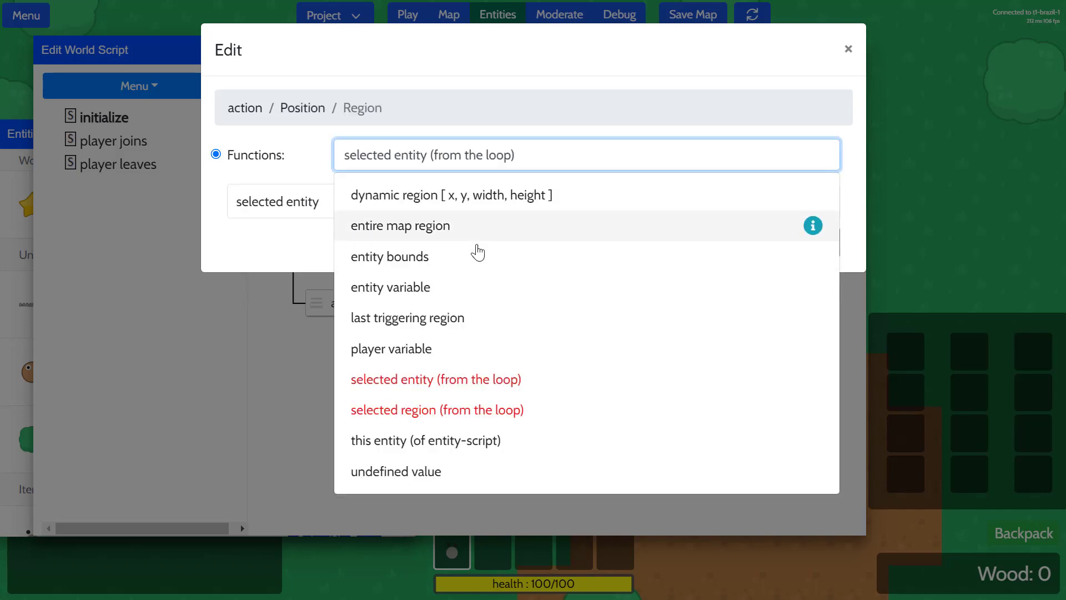
left_click(433, 228)
left_click(754, 241)
key("Return")
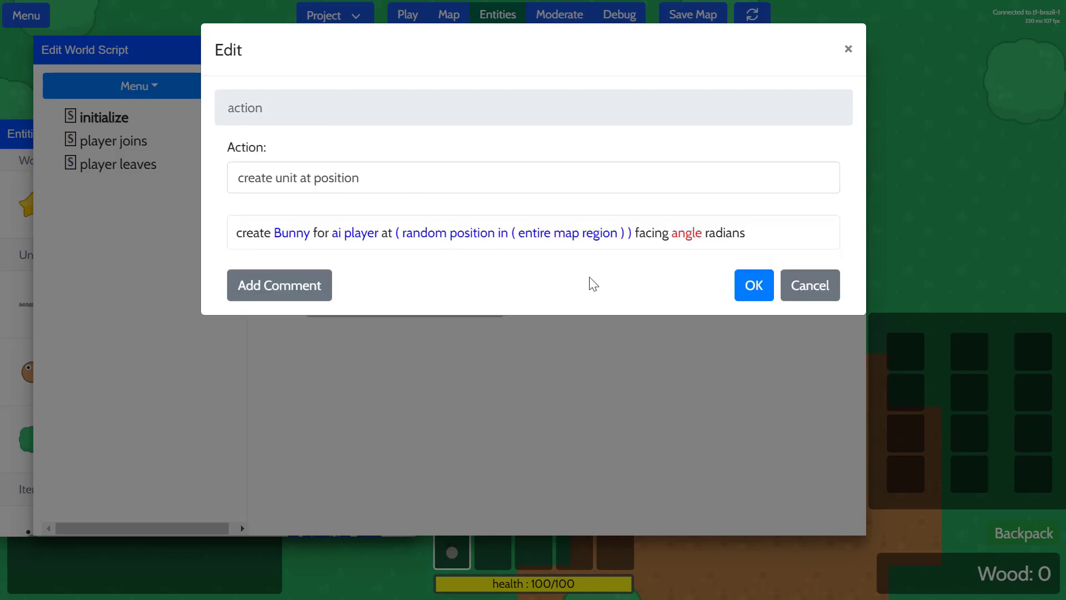
Step: Set the Bunny's facing angle to 0 radians and confirm the create unit action
left_click(674, 237)
left_click(466, 161)
type("0")
key("Return")
key("Return")
key("Return")
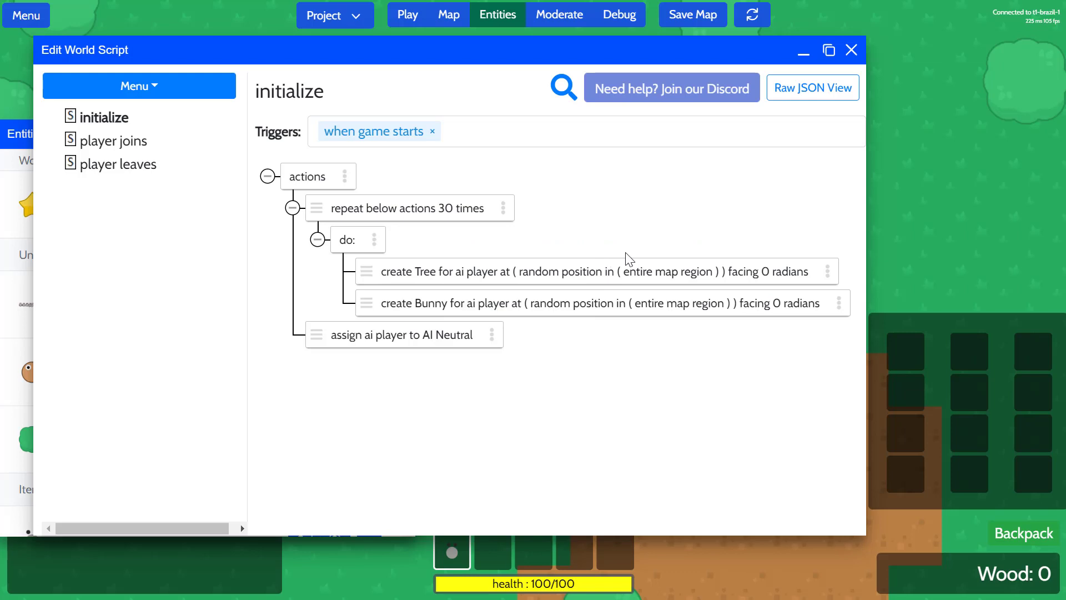
Step: Save the world script changes, and save and republish the game with the region set to Any
left_click(851, 50)
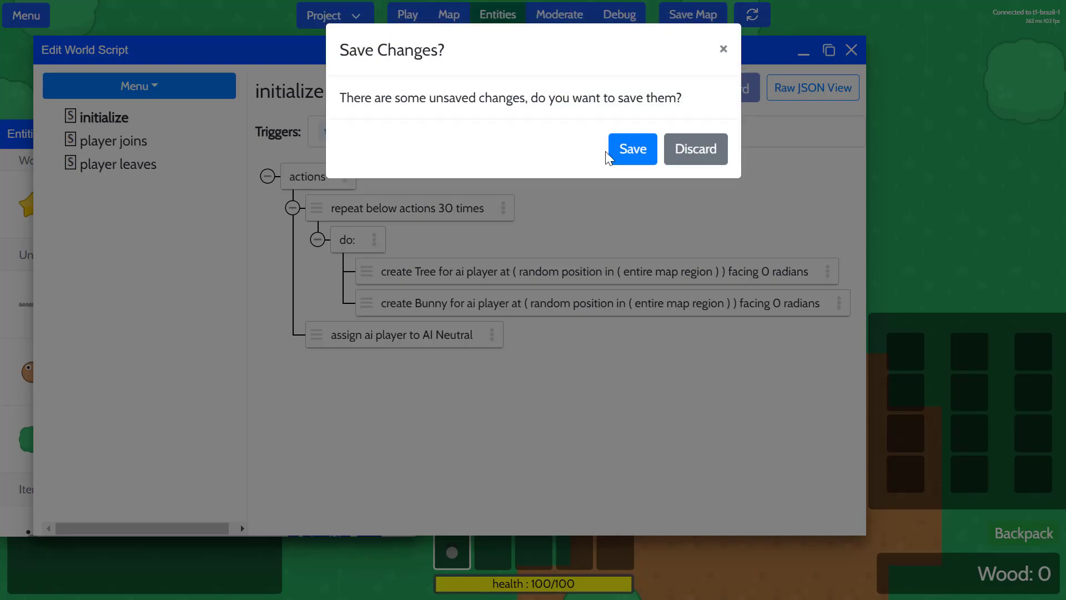
left_click(610, 155)
left_click(752, 15)
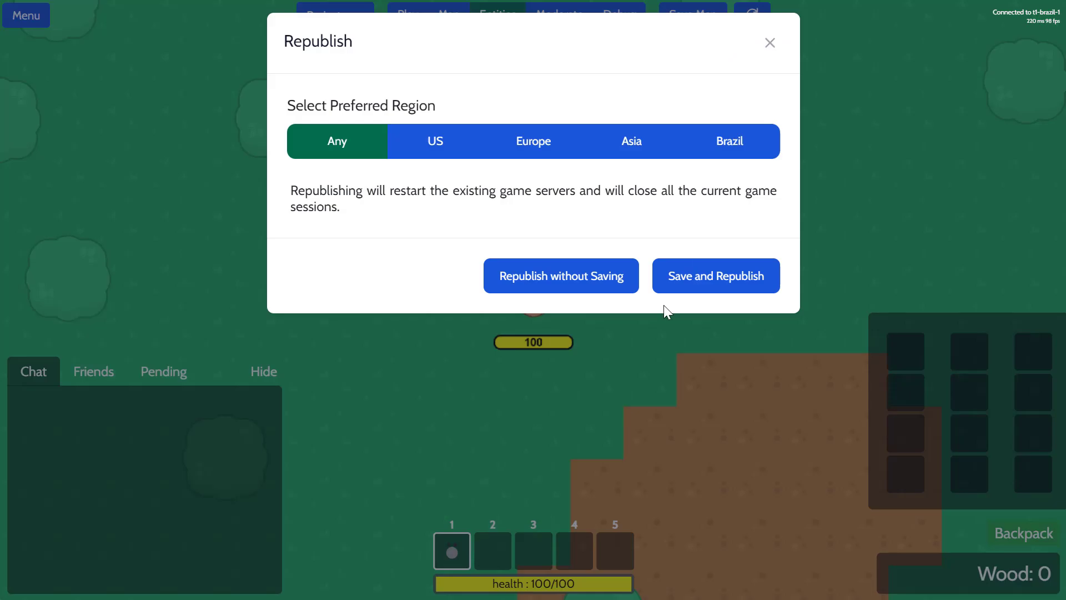
left_click(737, 282)
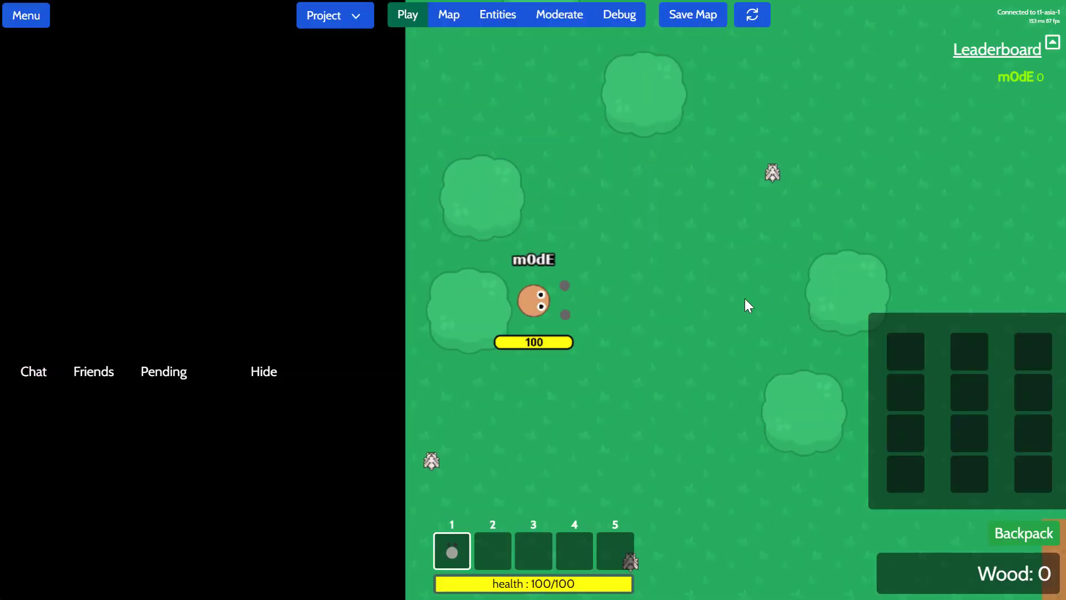
Step: Walk the player character around the map to examine how the spawned Bunny units look and react when pushed
key("w")
key("d")
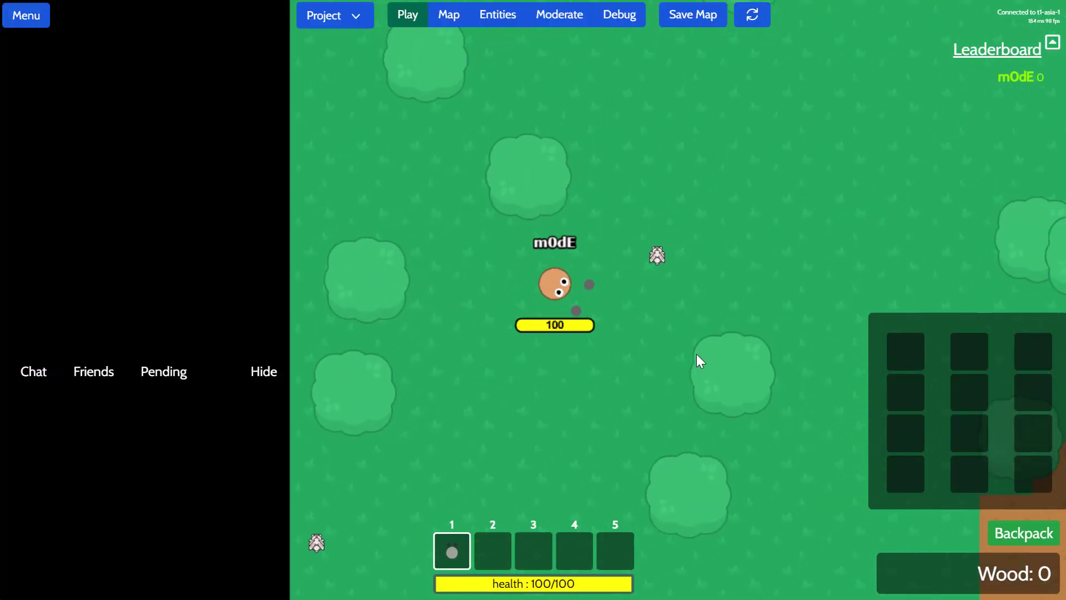
key("d")
key("w")
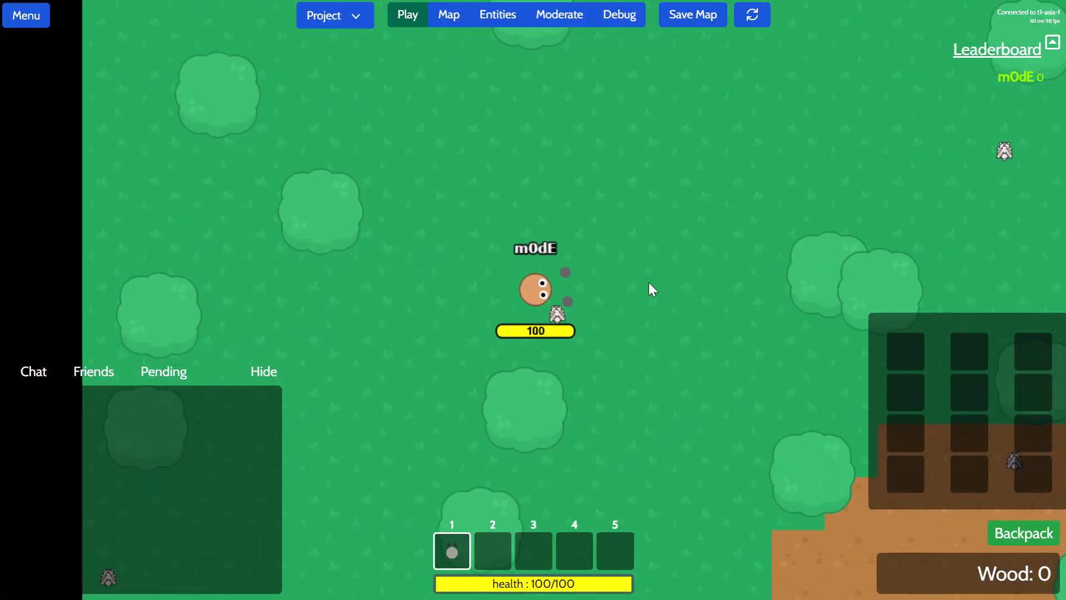
key("d")
key("d")
key("w")
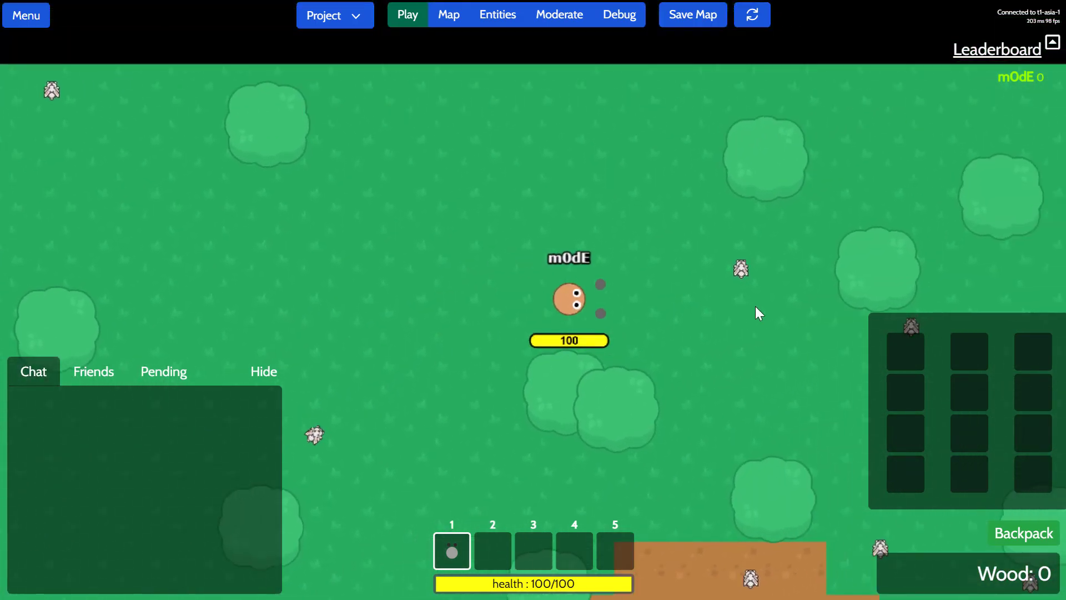
key("w")
key("d")
key("s")
key("d")
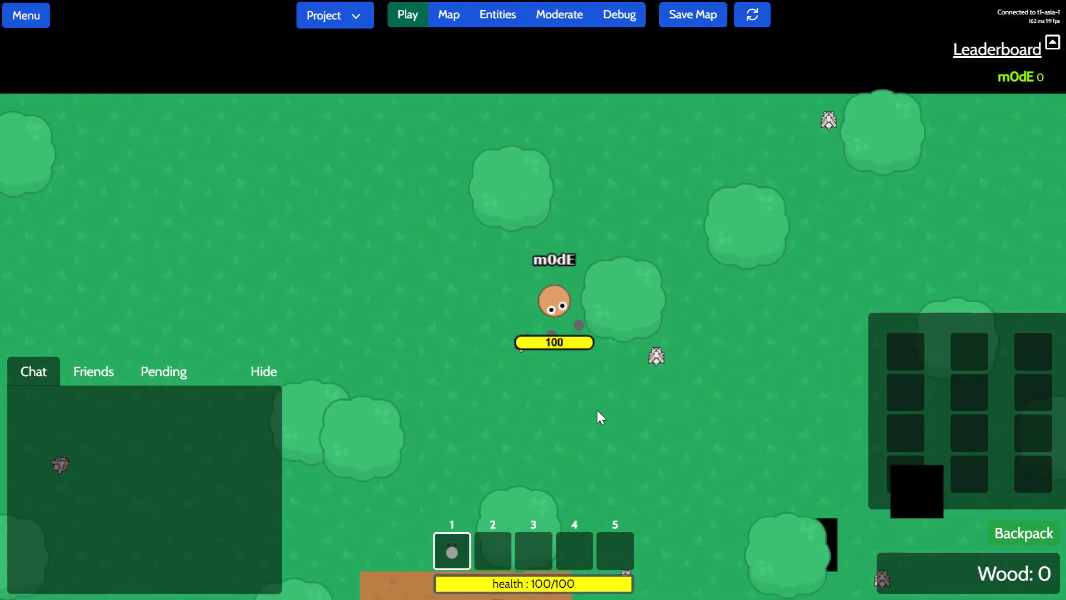
key("s")
key("s")
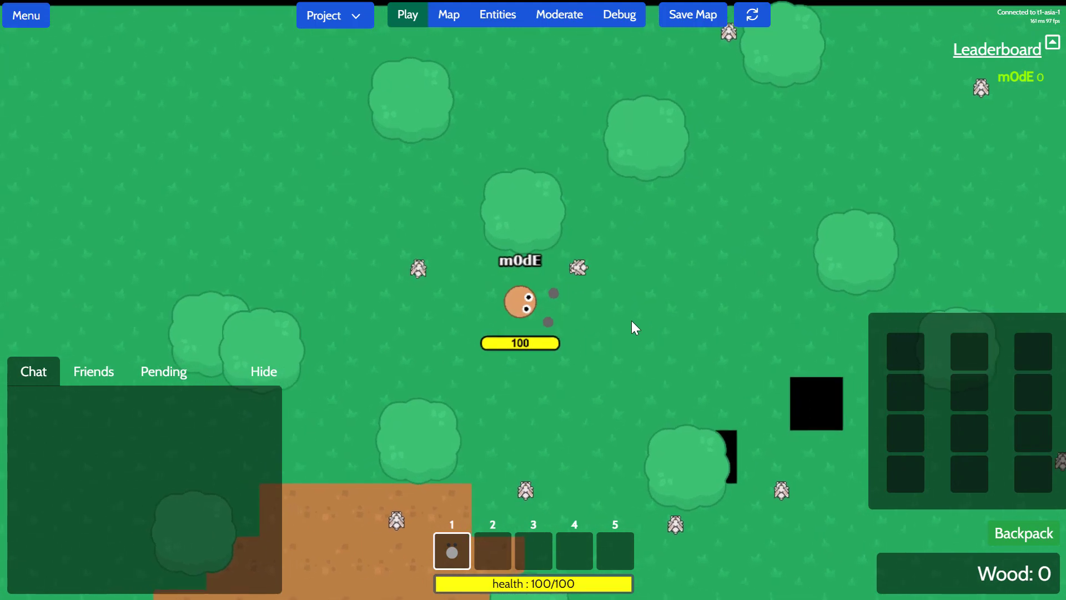
key("a")
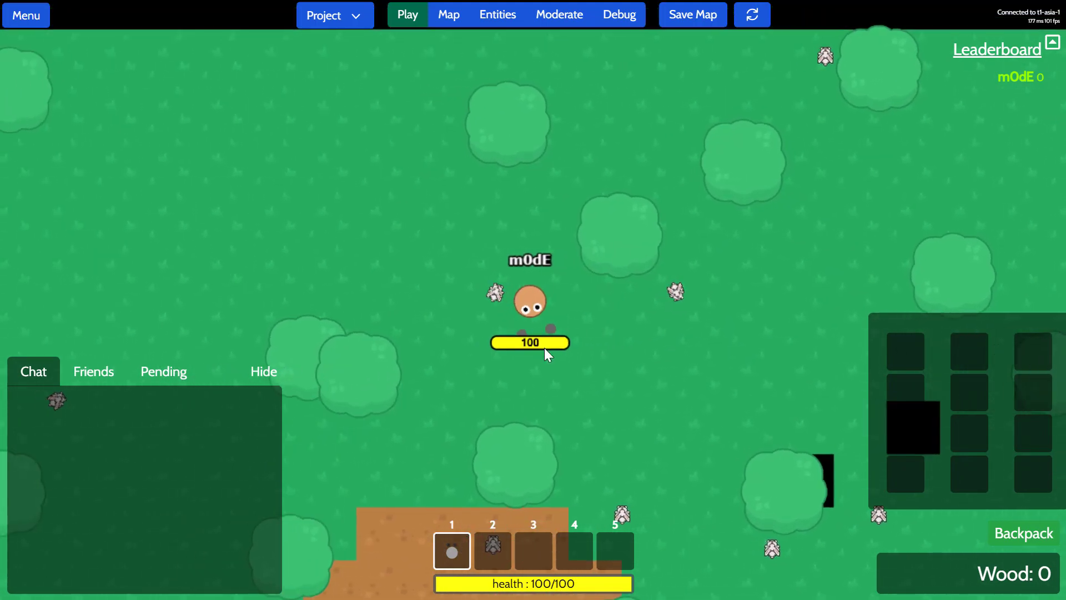
key("d")
key("w")
key("s")
key("d")
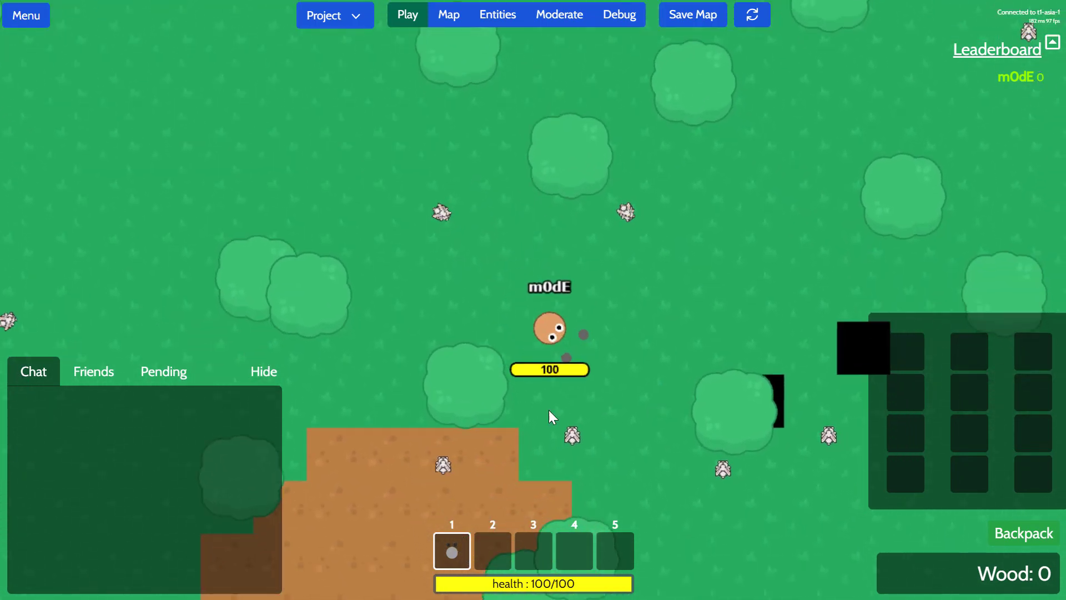
key("s")
key("a")
key("a")
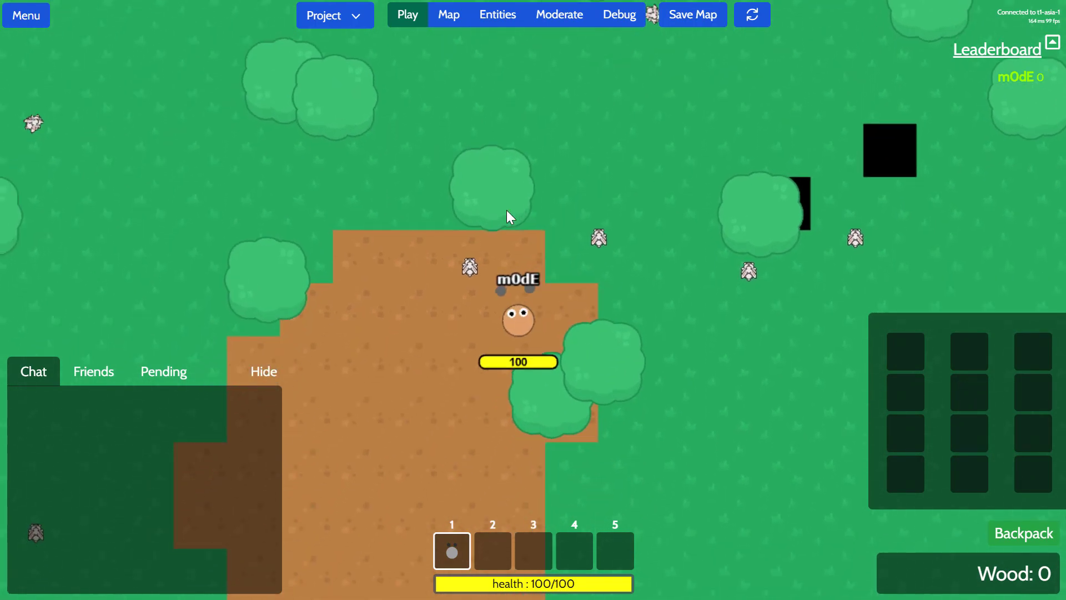
Step: Move the player character around the dirt patch to check the size and proportions of the nearby Bunny units
key("w")
key("s")
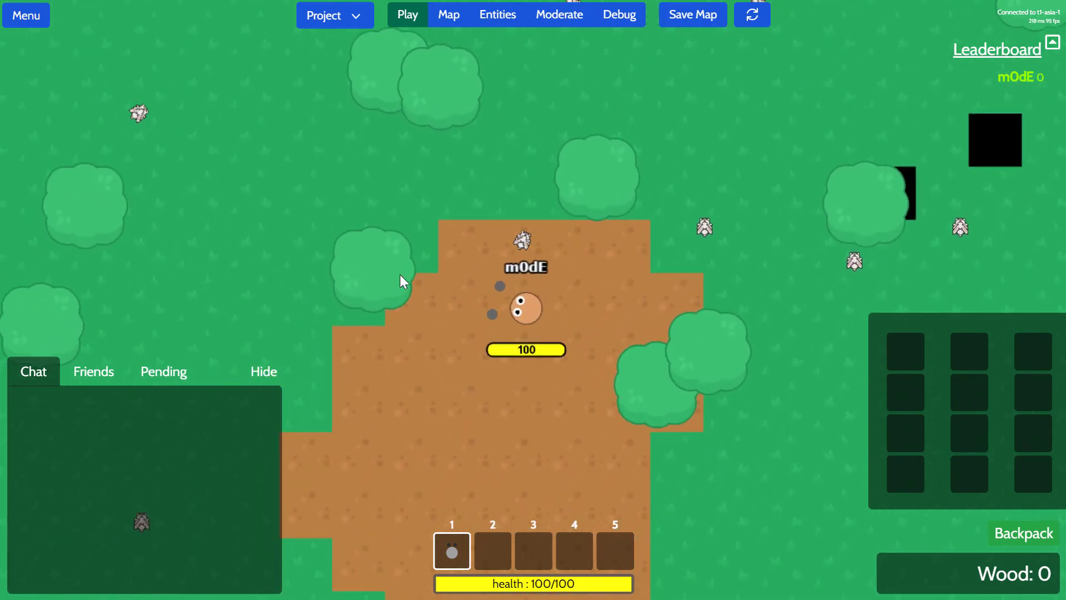
key("d")
key("w")
key("a")
key("s")
key("s")
key("d")
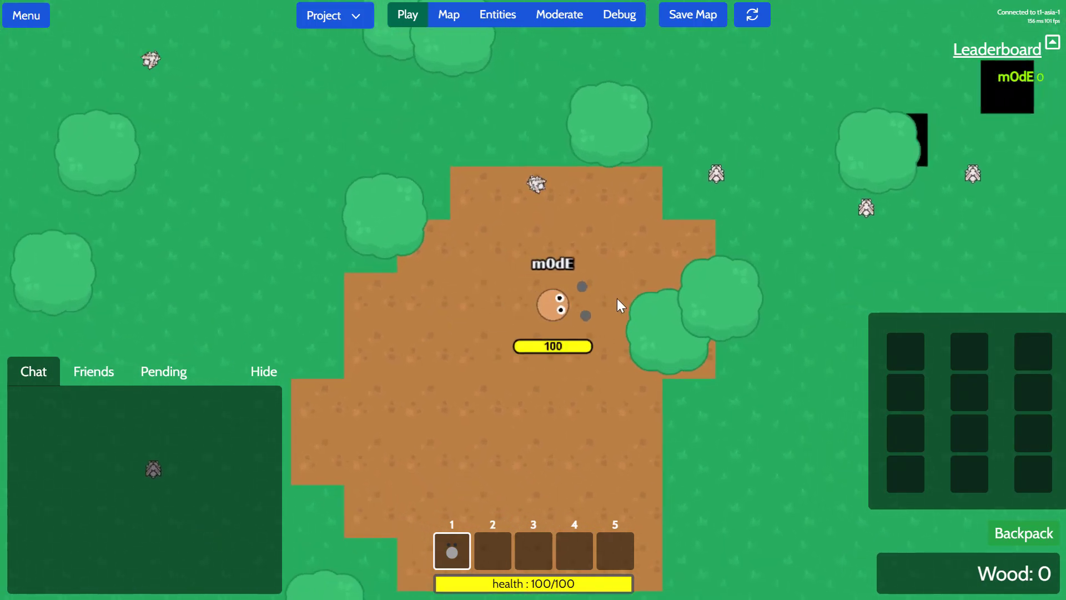
key("a")
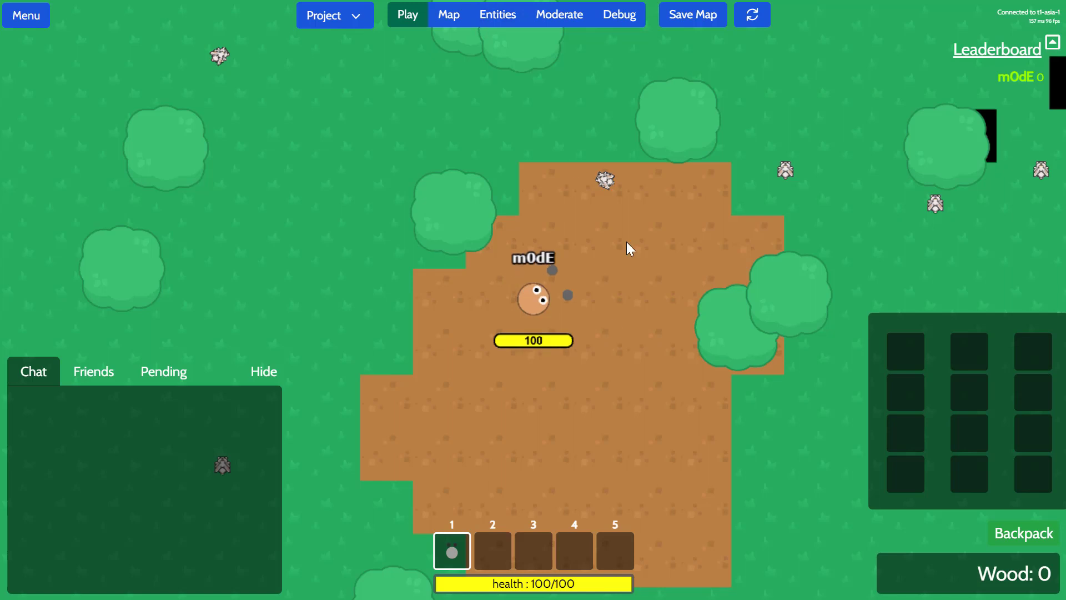
key("w")
key("d")
key("s")
key("a")
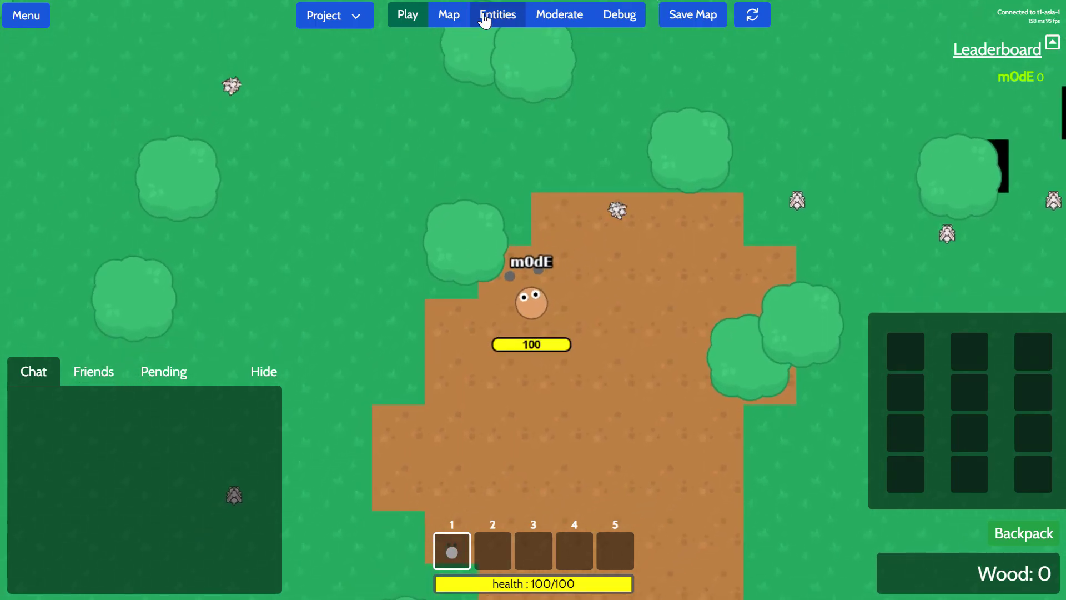
Step: Set the Bunny unit's default body to a width of 42 and a height of 64, and save the body
left_click(486, 16)
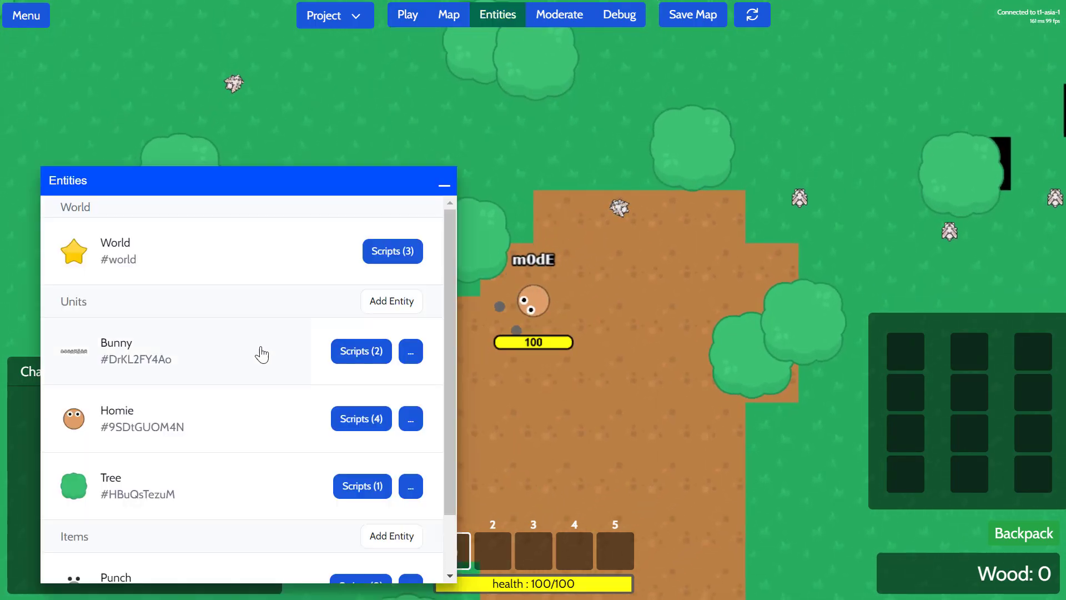
left_click(216, 351)
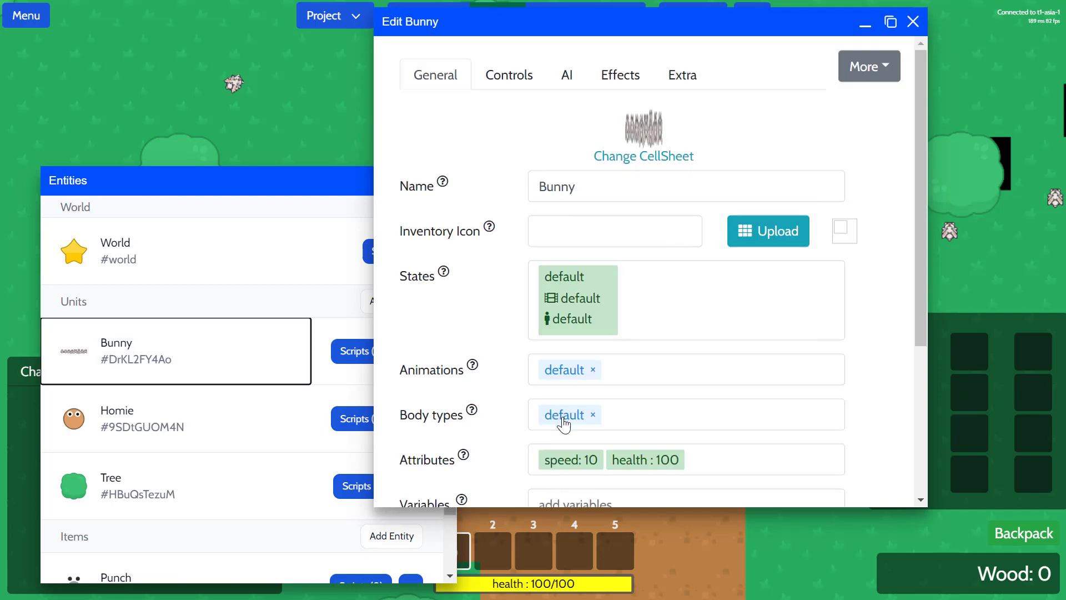
left_click(565, 416)
left_click(565, 416)
double_click(444, 198)
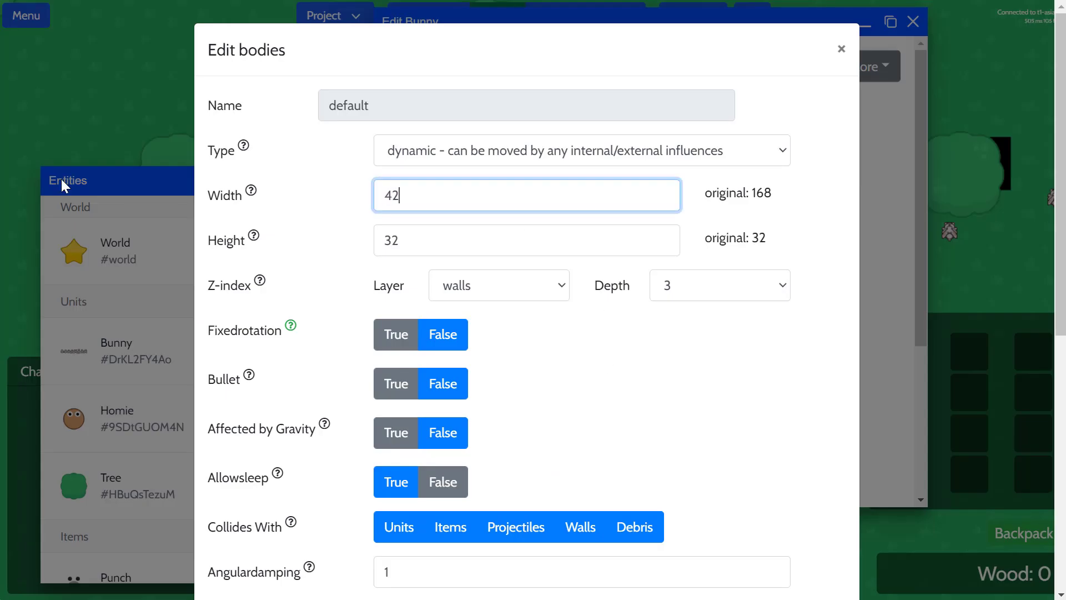
key("Tab")
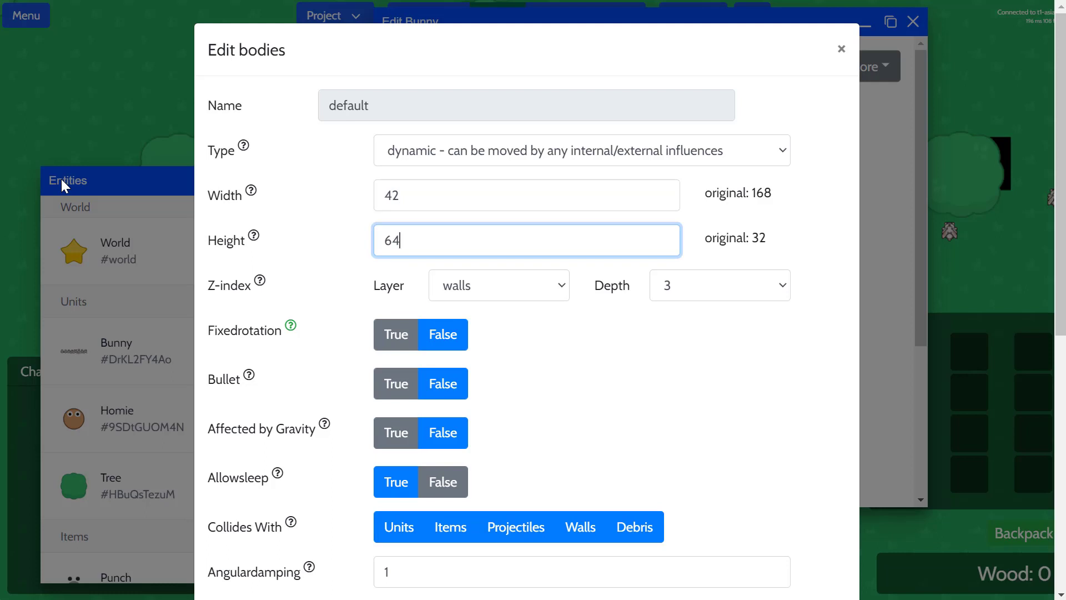
type("64")
key("Tab")
left_click(633, 319)
scroll(628, 561, "down", 8)
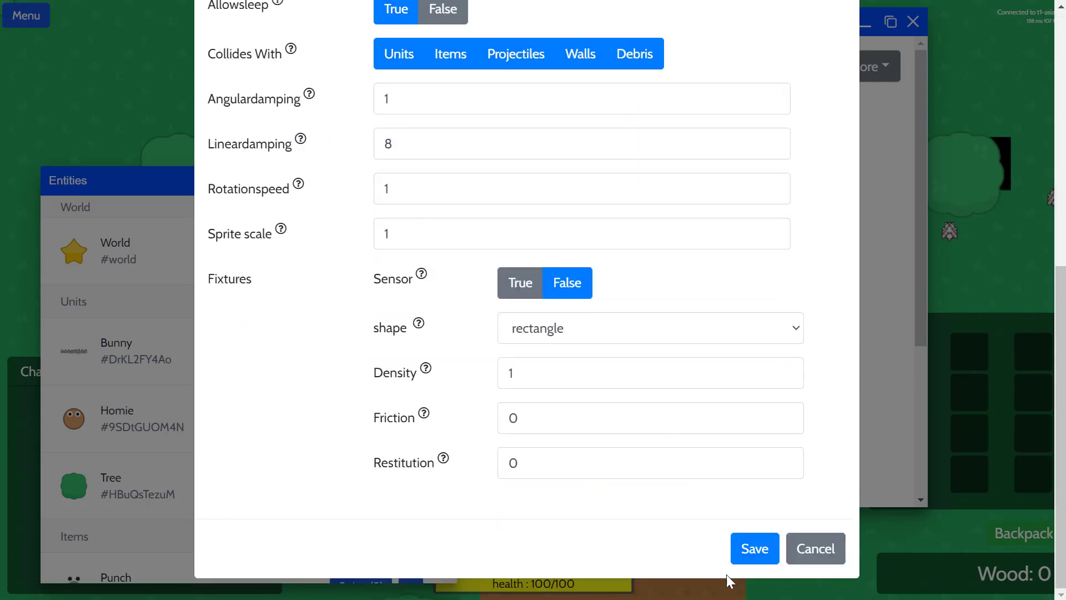
left_click(763, 547)
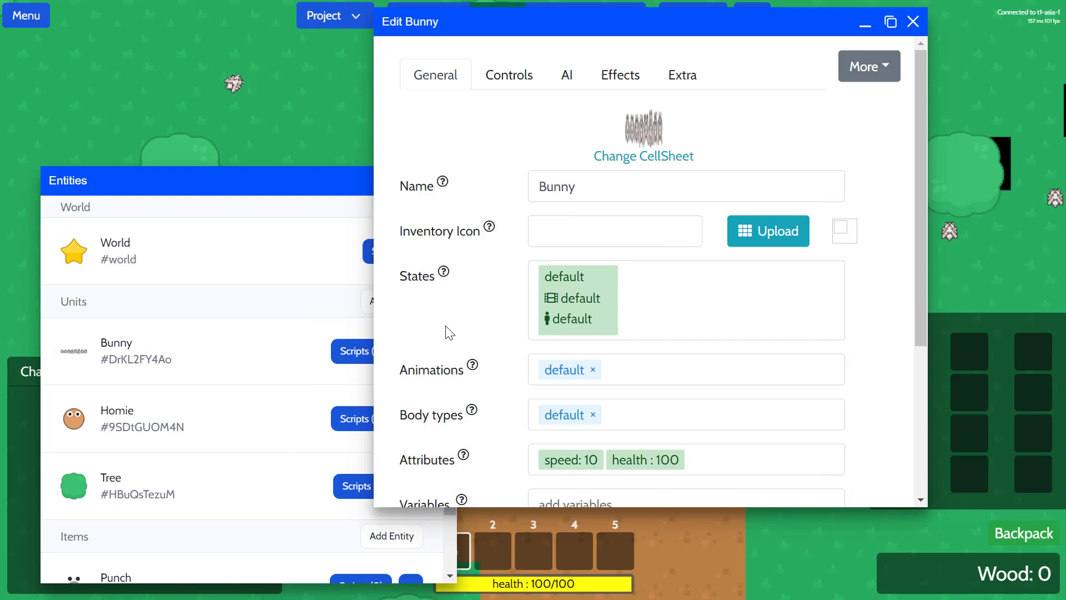
Step: Add a new animation named moving to the Bunny unit
left_click(639, 367)
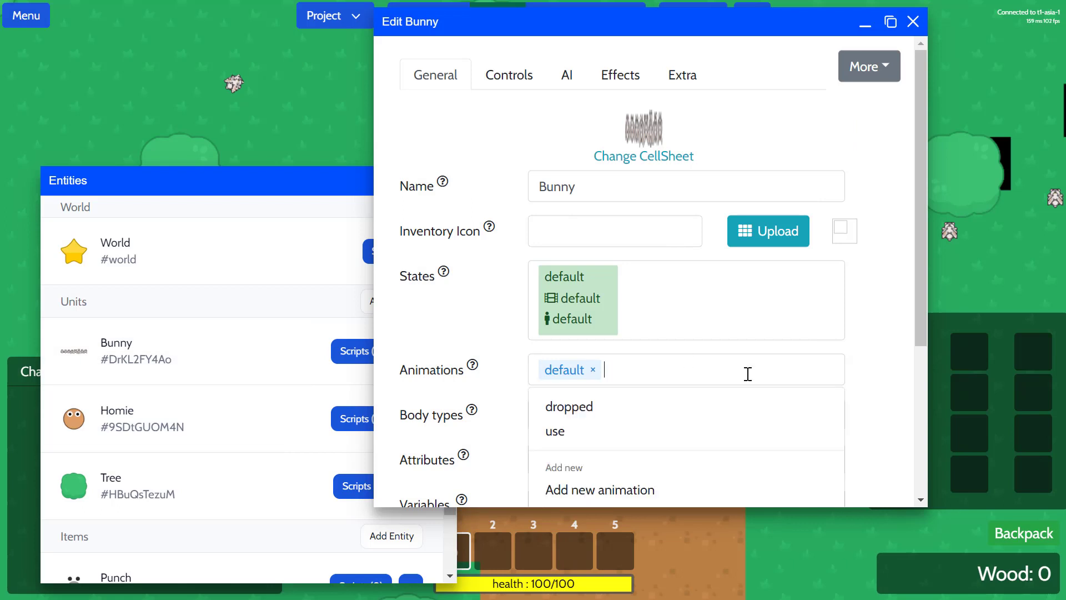
scroll(752, 400, "down", 3)
left_click(664, 338)
triple_click(454, 113)
type("moving")
key("Tab")
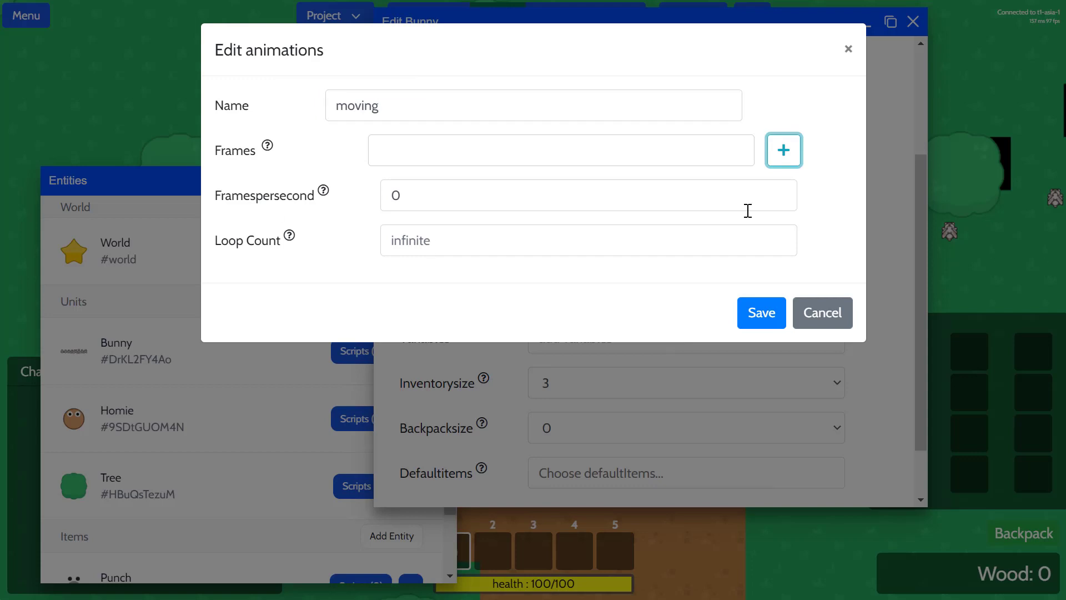
Step: Add sprite sheet cells 5, 6, 7 and 8 as the frames of the moving animation
left_click(781, 161)
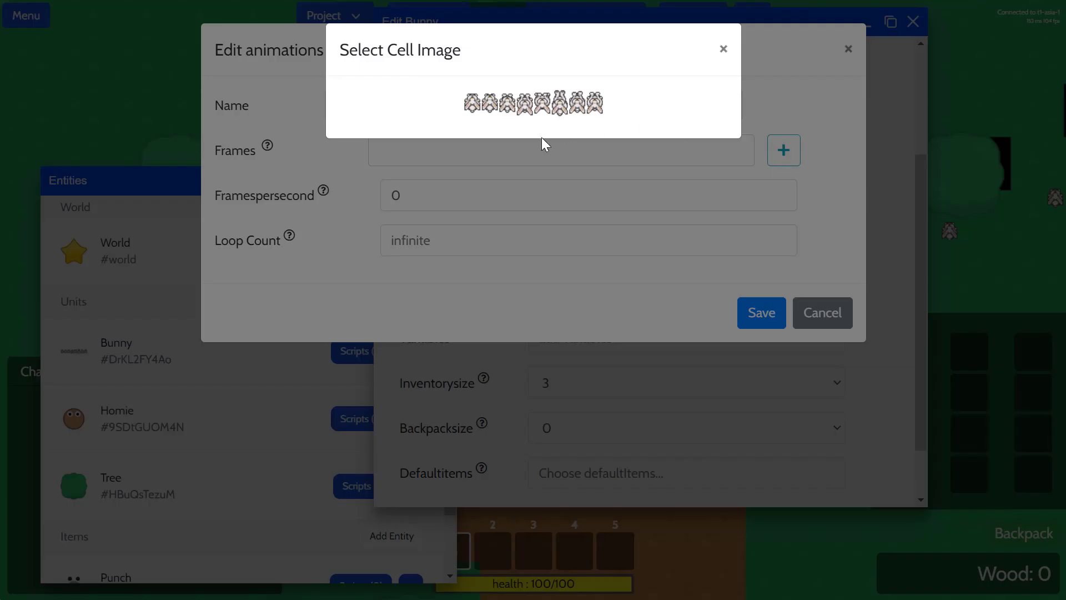
left_click(542, 105)
left_click(783, 162)
left_click(561, 103)
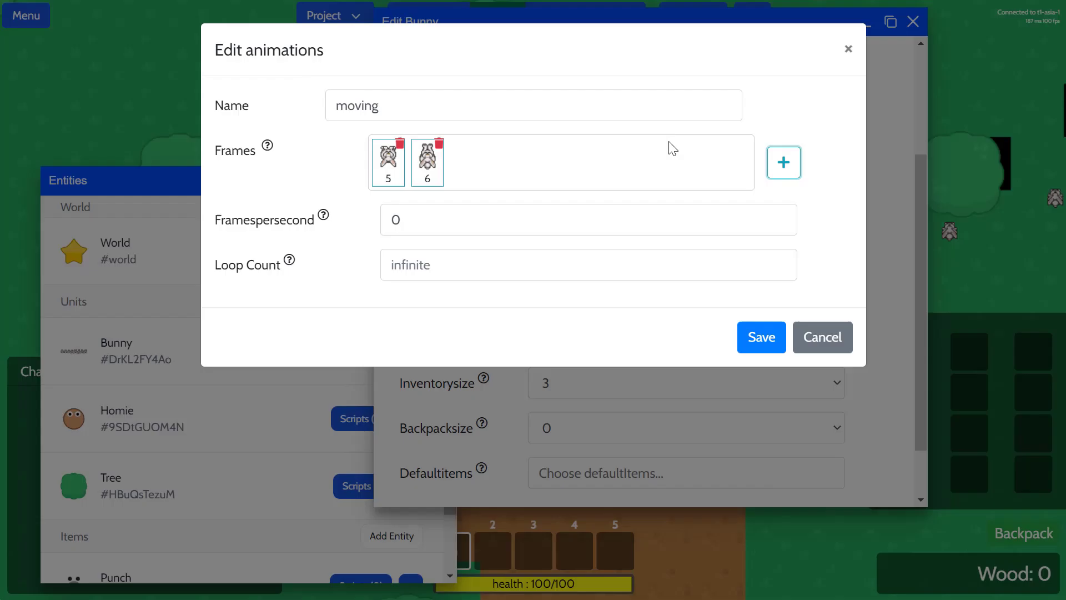
left_click(784, 162)
left_click(572, 105)
left_click(783, 162)
left_click(594, 102)
Step: Set the moving animation to 10 frames per second, leave its loop count infinite, and save the animation
key("Tab")
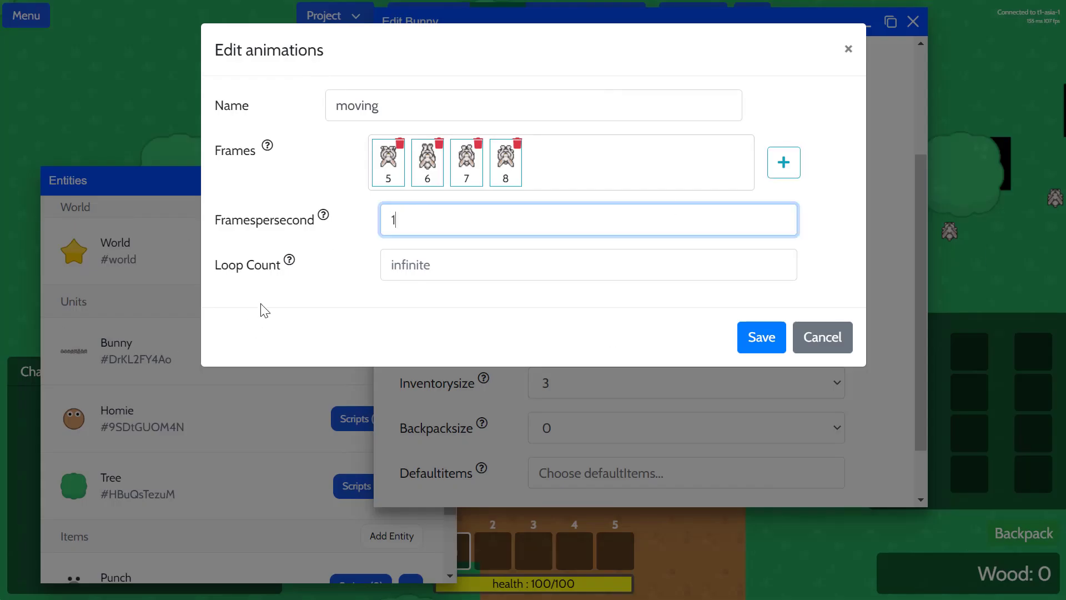
left_click(612, 267)
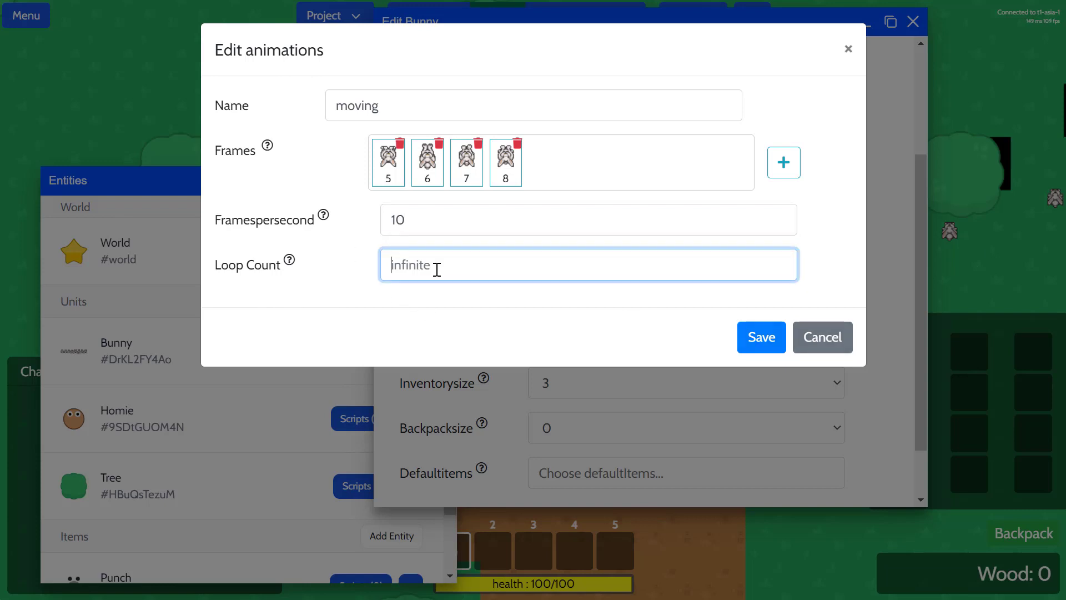
left_click(757, 337)
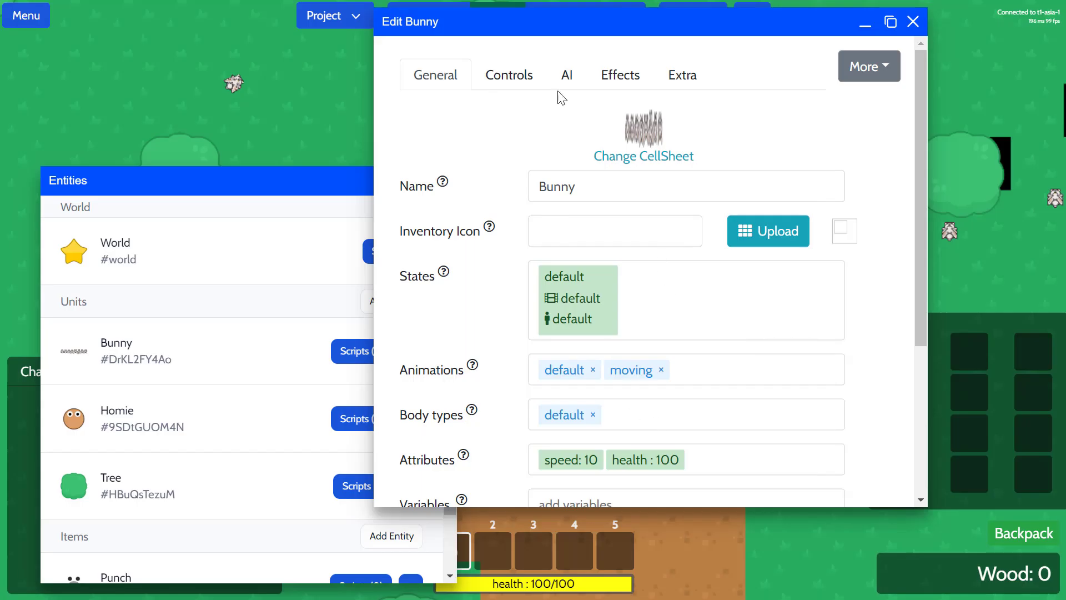
Step: Set the Bunny's OnIdle effect animation to default and its OnMove effect animation to moving
scroll(542, 119, "down", 2)
scroll(543, 119, "up", 2)
left_click(632, 87)
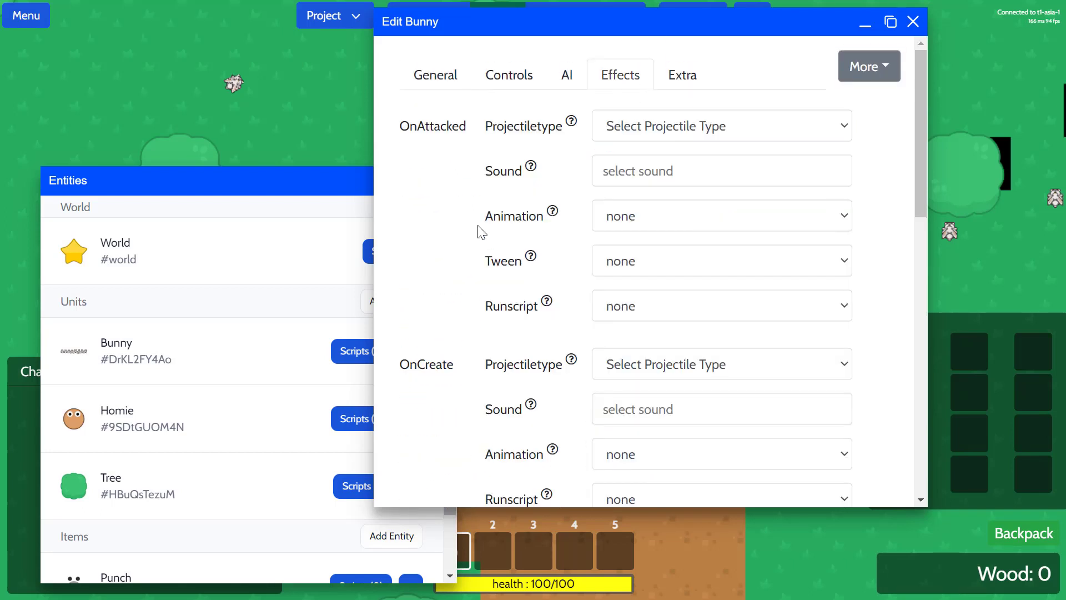
scroll(455, 229, "down", 10)
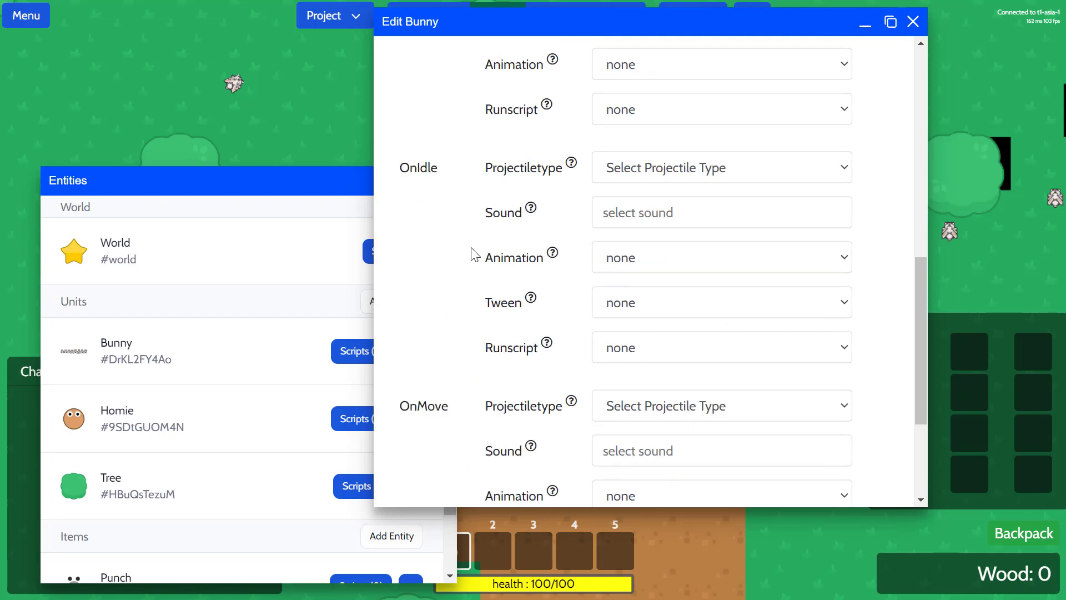
left_click(697, 264)
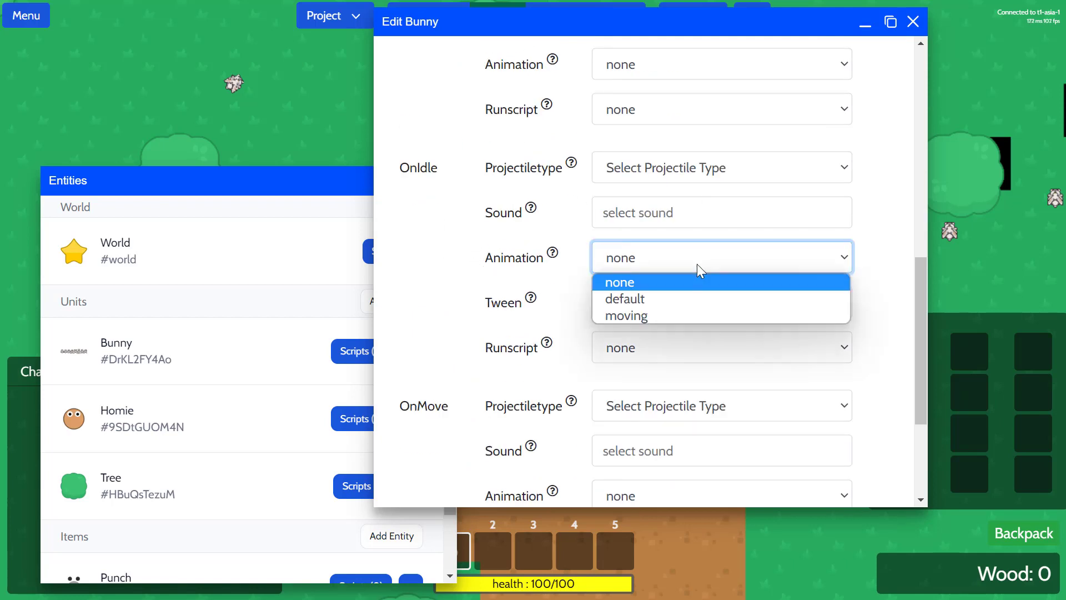
left_click(634, 301)
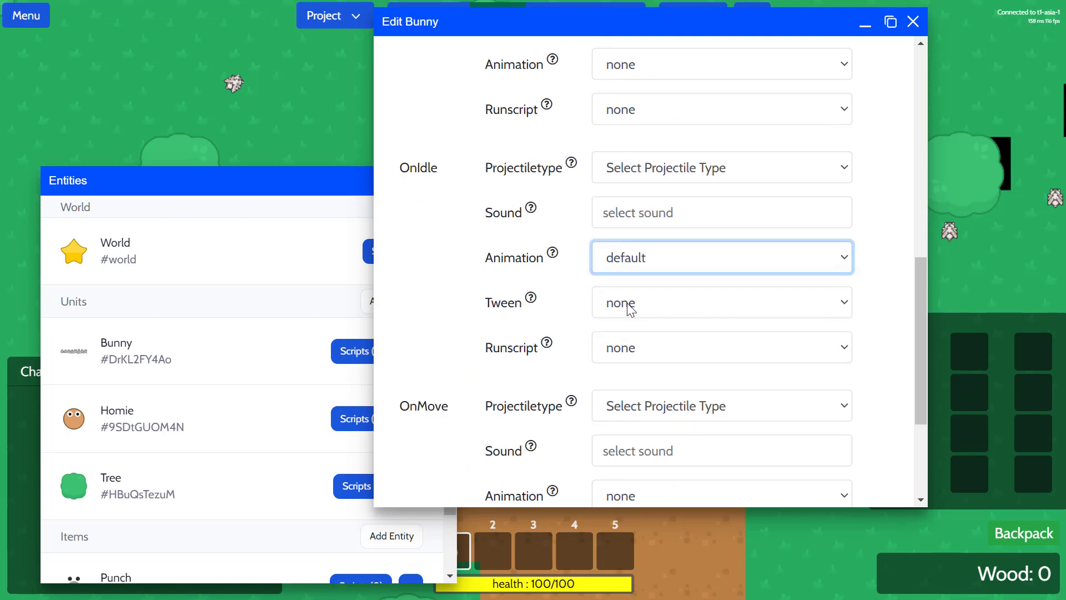
scroll(492, 288, "down", 3)
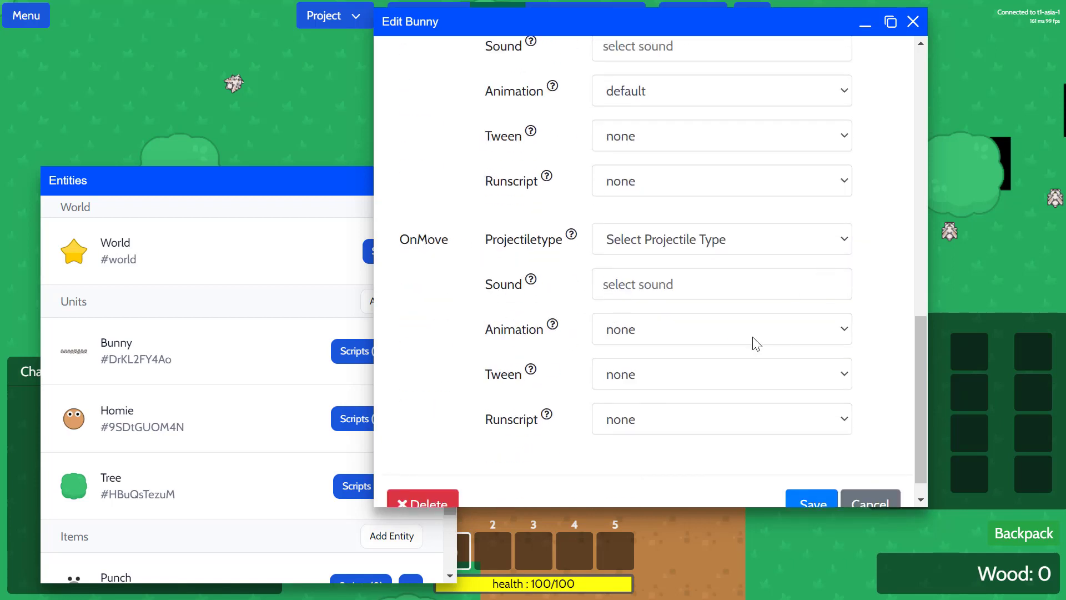
left_click(653, 333)
left_click(658, 383)
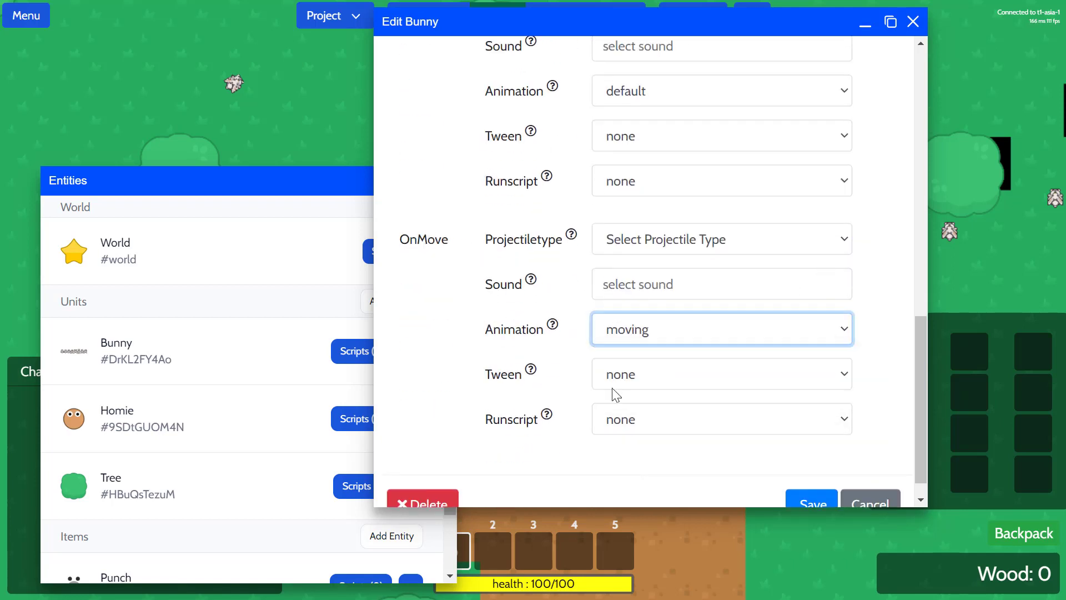
Step: Enable AI for the Bunny with Wander as its idle behaviour, and save the unit
scroll(528, 357, "up", 7)
scroll(528, 357, "down", 8)
scroll(476, 388, "up", 10)
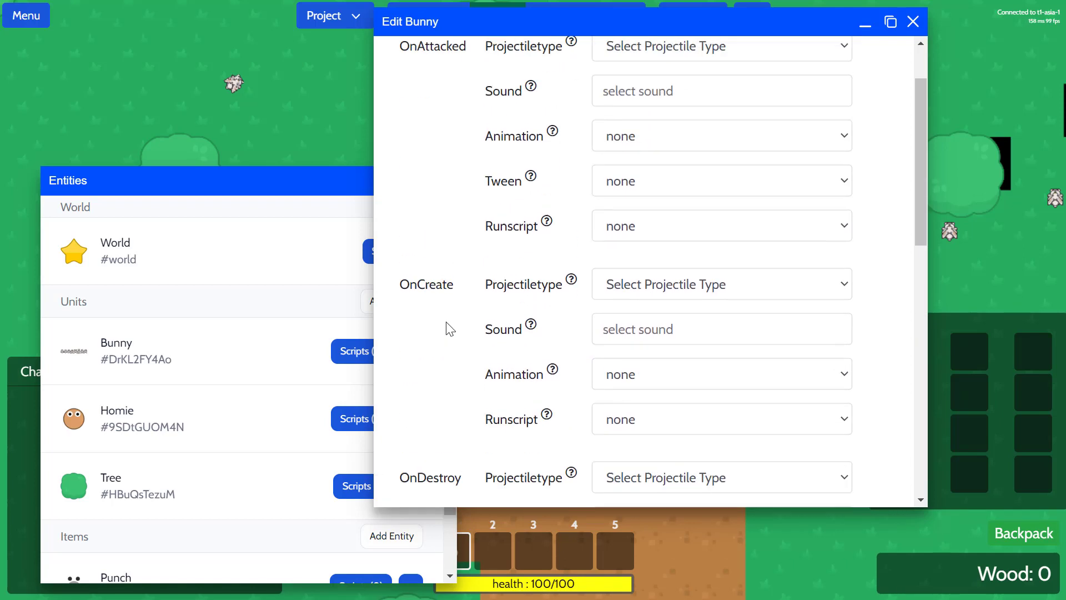
left_click(569, 85)
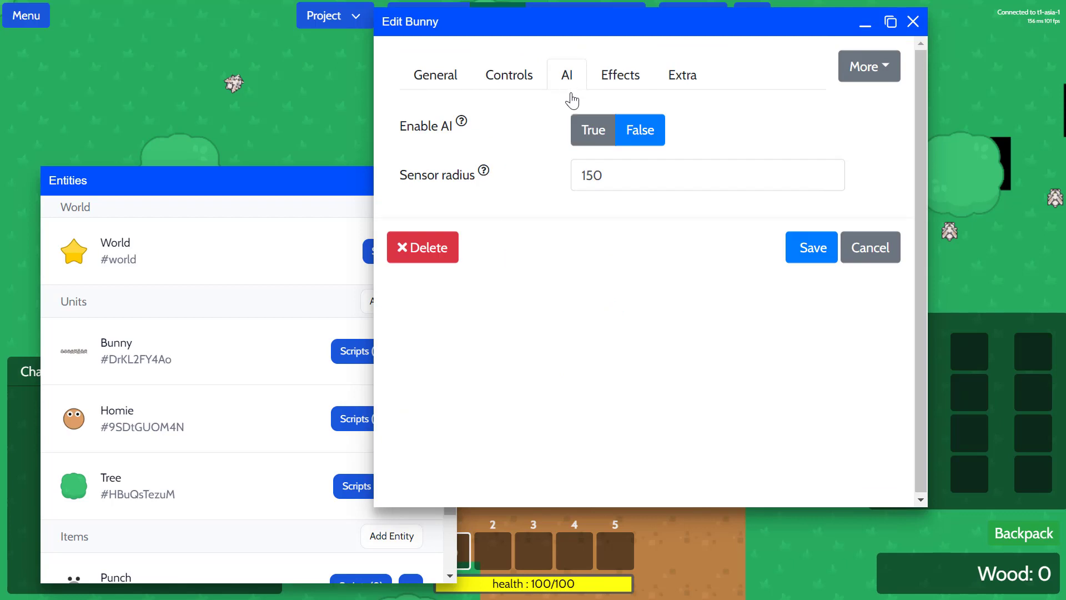
left_click(586, 135)
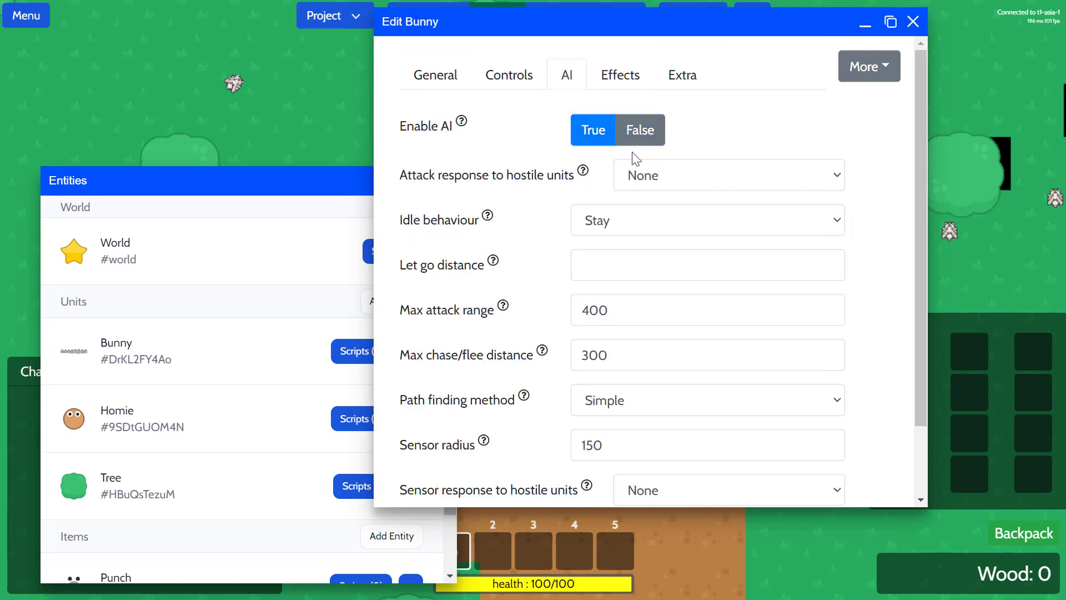
scroll(678, 164, "down", 3)
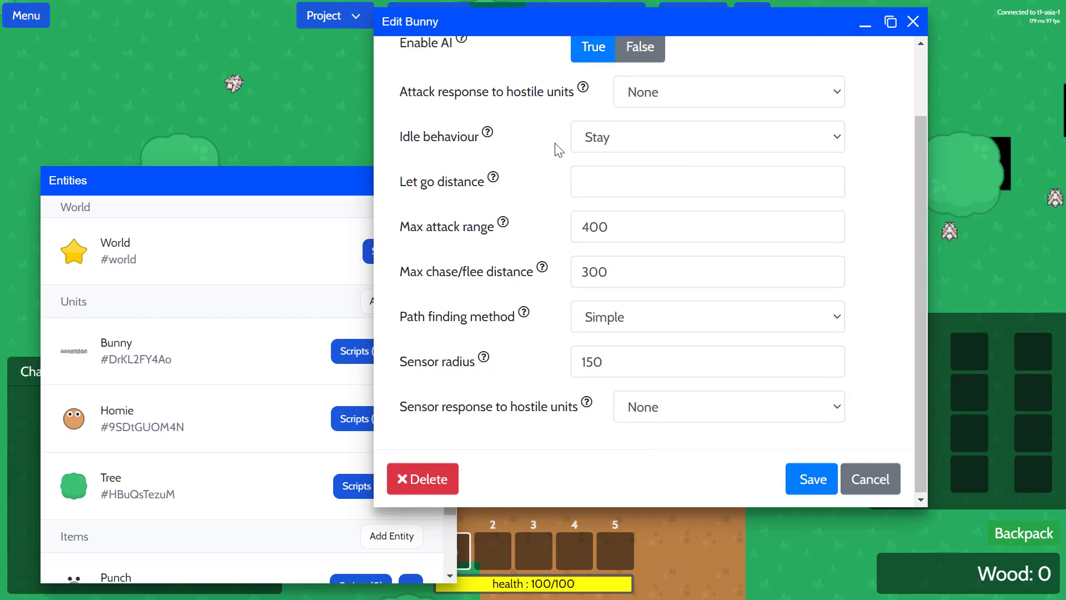
left_click(631, 142)
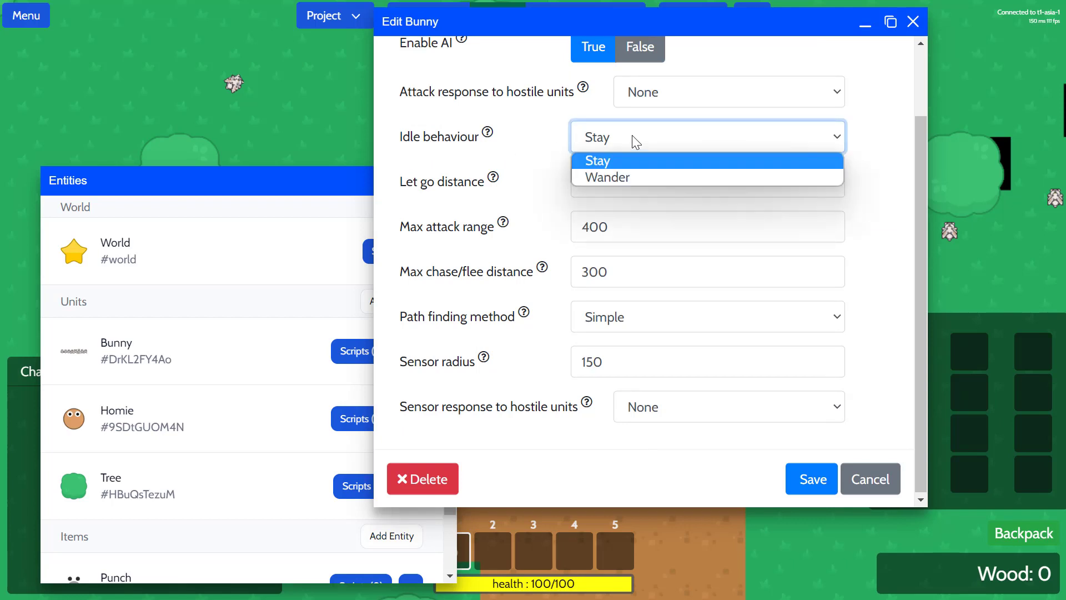
left_click(614, 178)
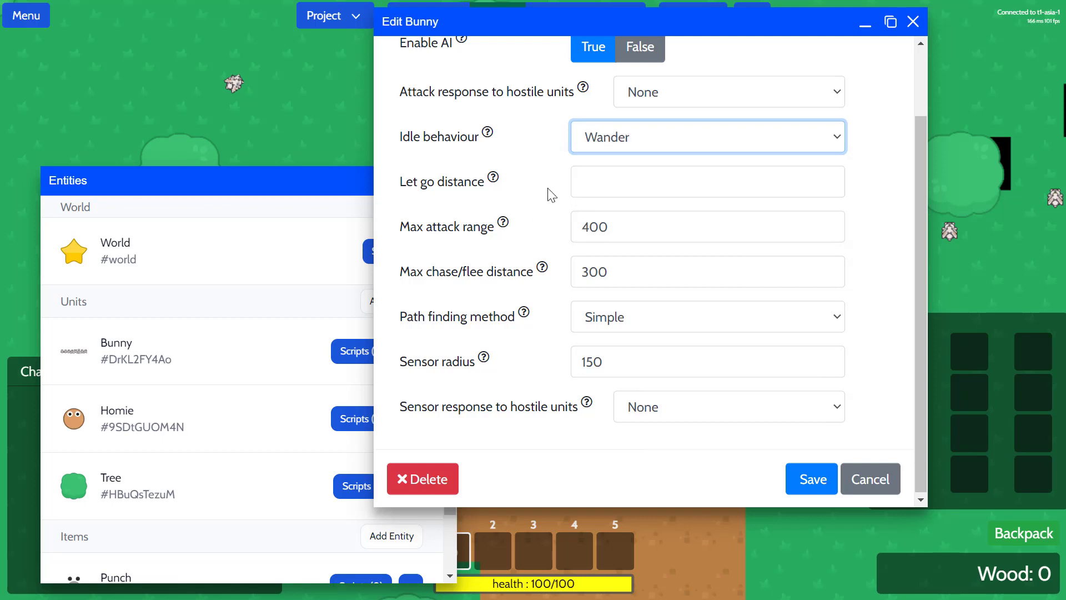
left_click(532, 192)
left_click(801, 479)
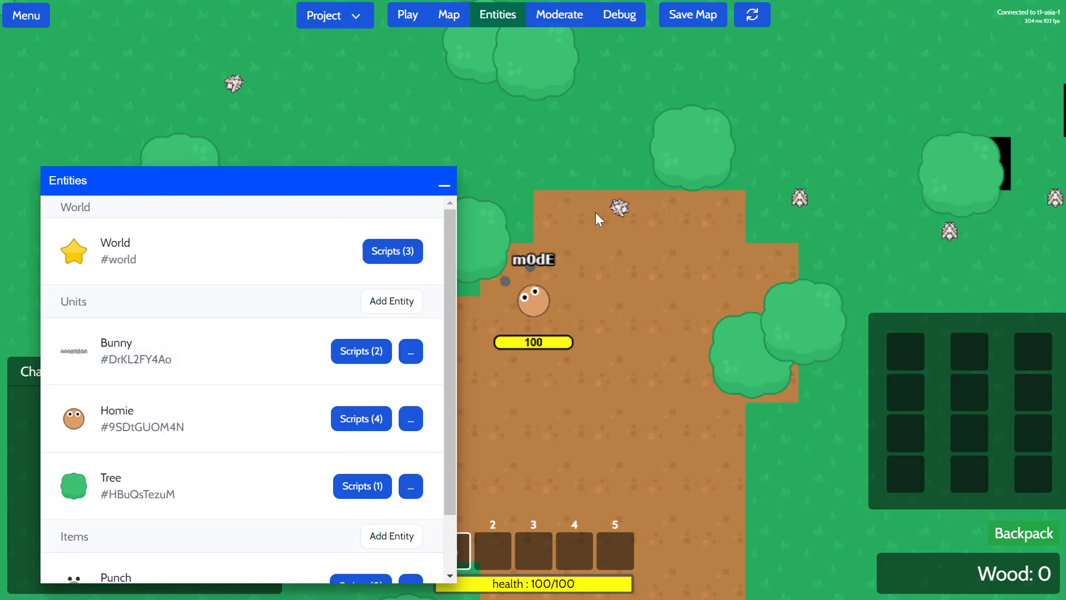
Step: Republish the game and refresh the page to reconnect to the game server
left_click(752, 15)
left_click(718, 277)
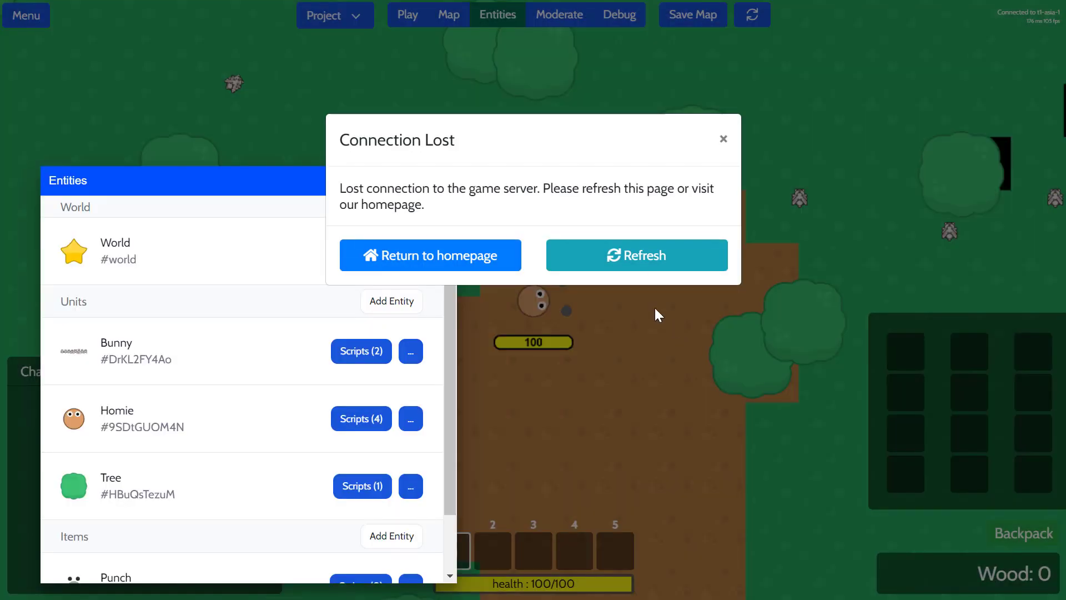
left_click(651, 261)
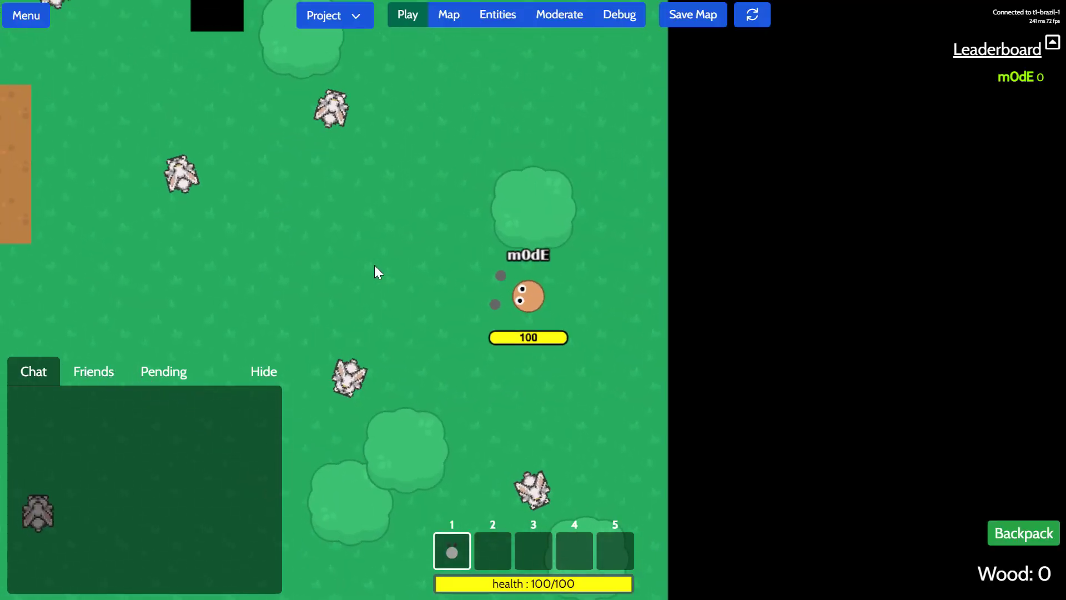
Step: Walk the player character toward the dirt patch to examine the Bunny units' new size, wandering and moving animation
key("a")
key("a")
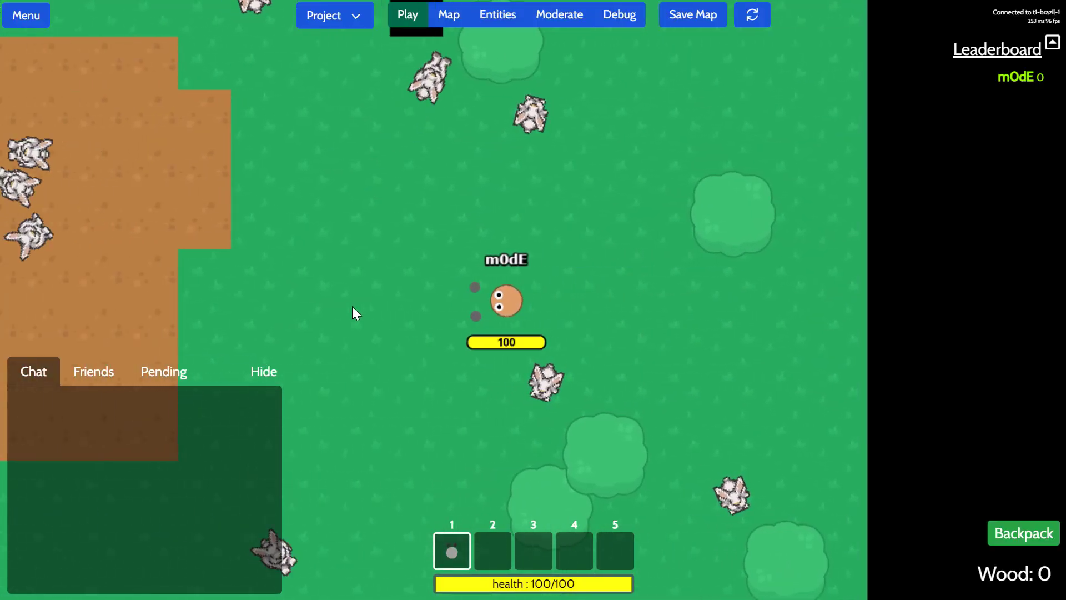
key("w")
key("a")
key("s")
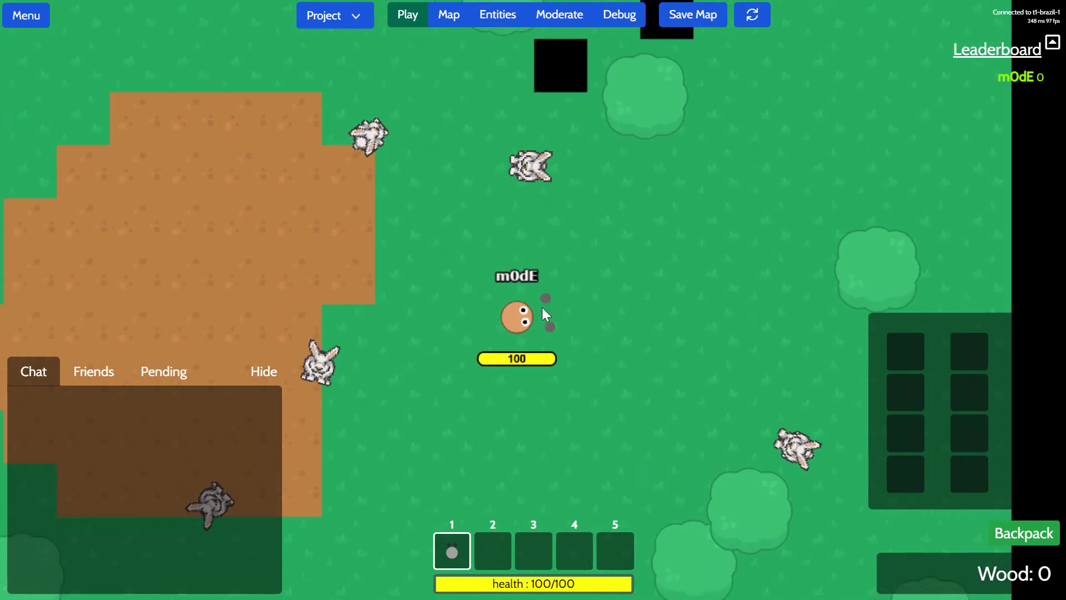
key("a")
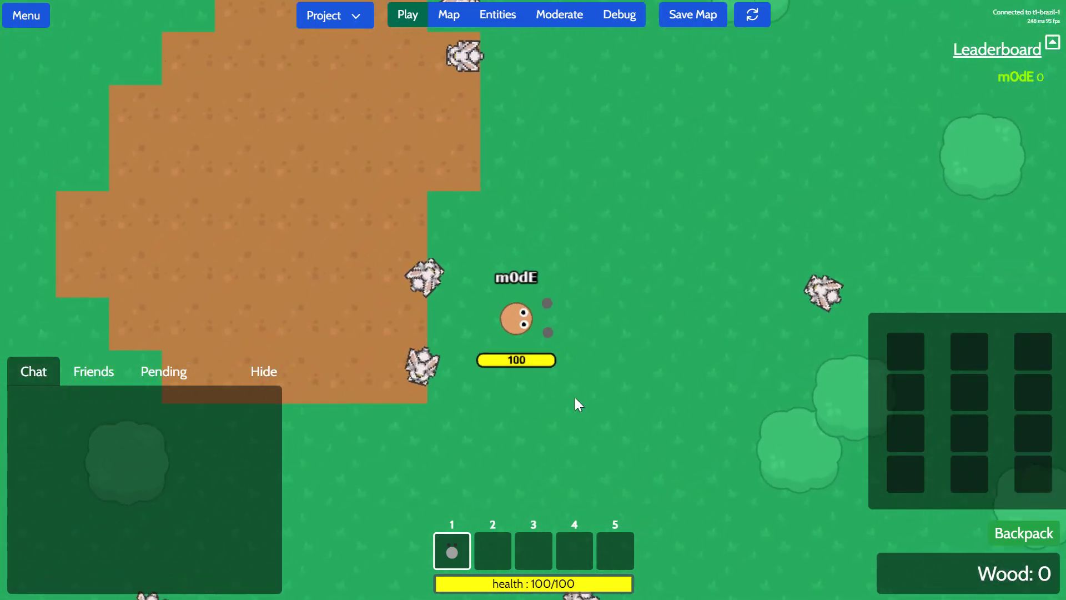
Step: Walk the player character along the lower edge of the dirt patch to observe the nearby Bunny units
key("a")
key("s")
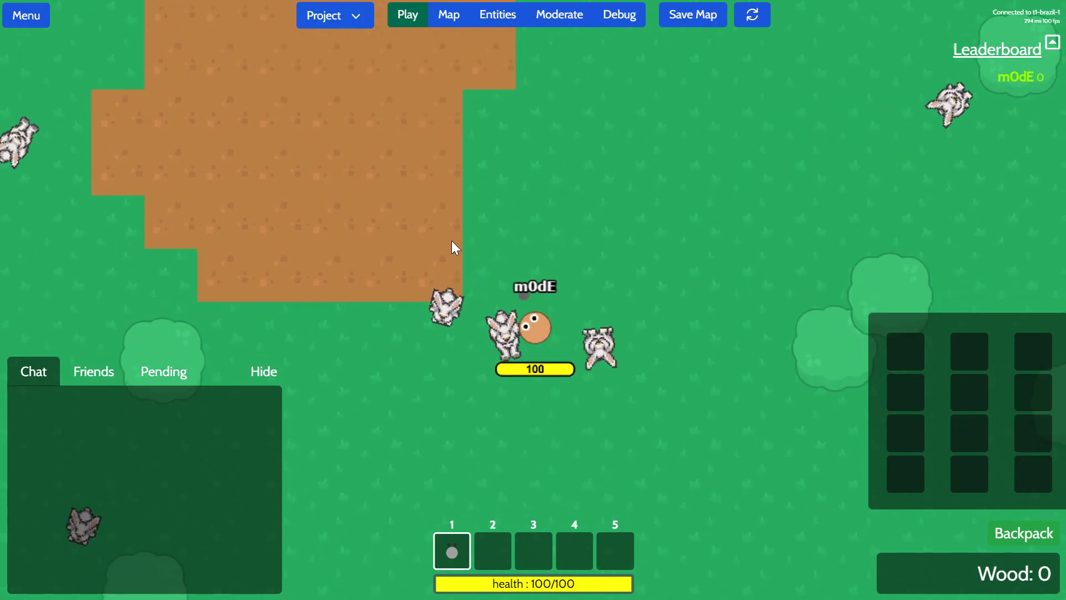
key("a")
key("s")
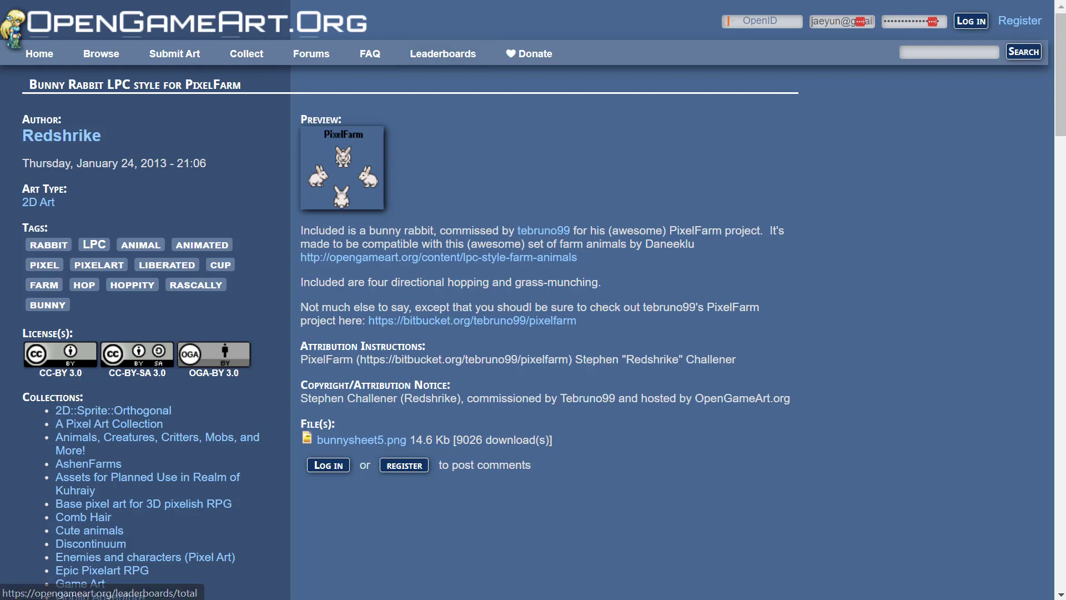
Step: Review the bunny sprite's CC BY 3.0 license summary, examining the attribution terms about giving credit and linking to the license
scroll(518, 411, "down", 5)
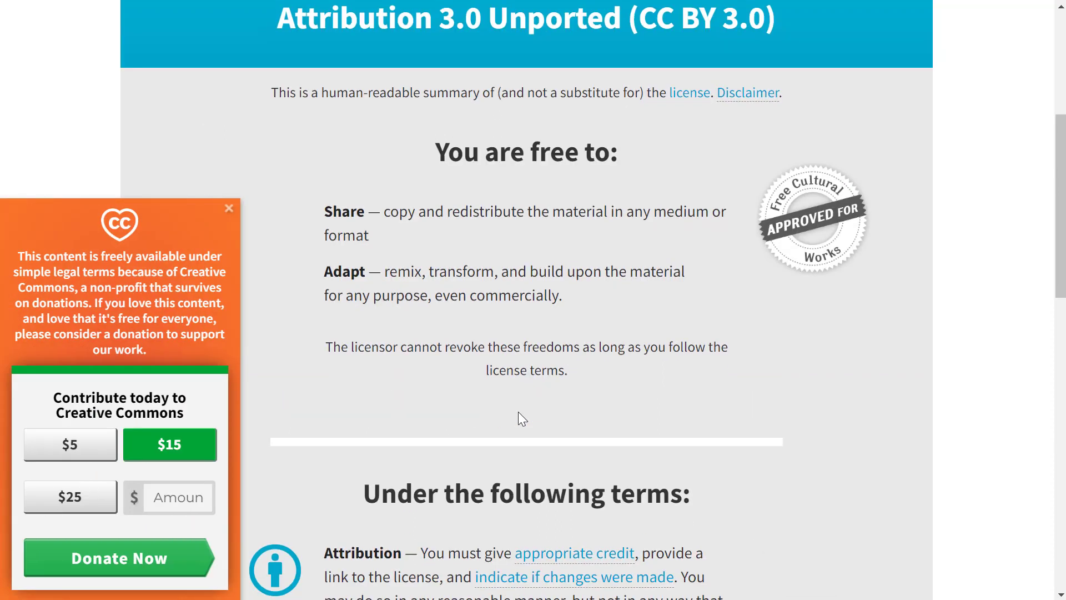
scroll(518, 412, "down", 4)
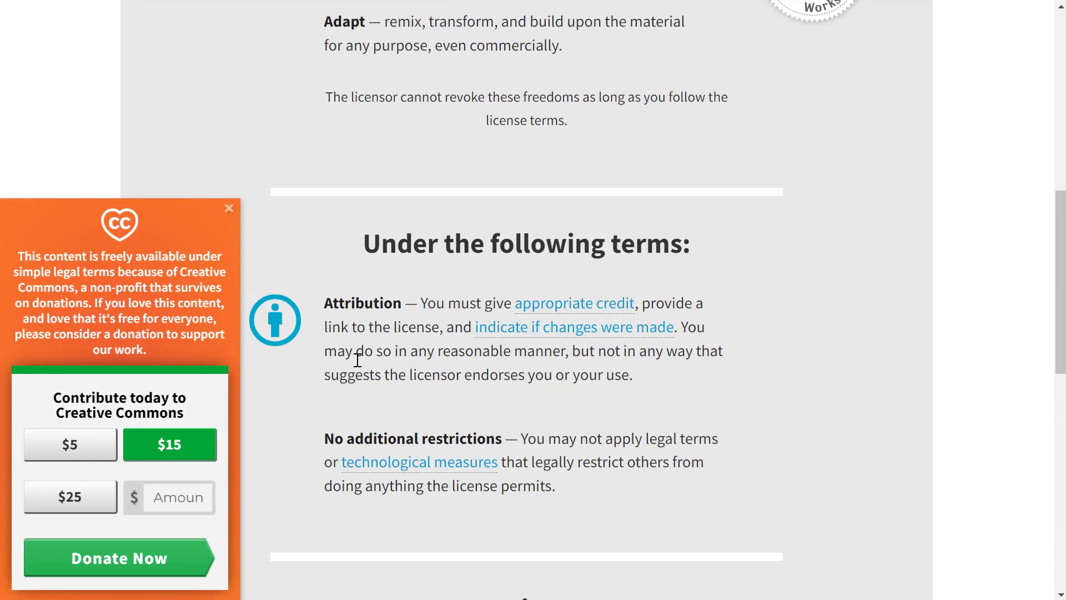
scroll(546, 287, "down", 1)
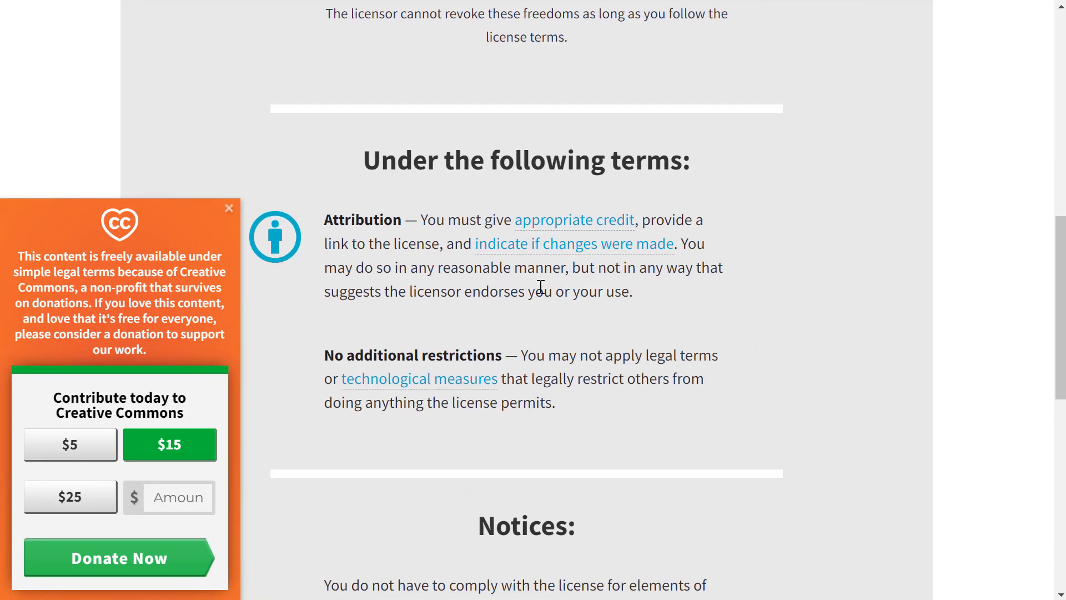
scroll(642, 301, "up", 1)
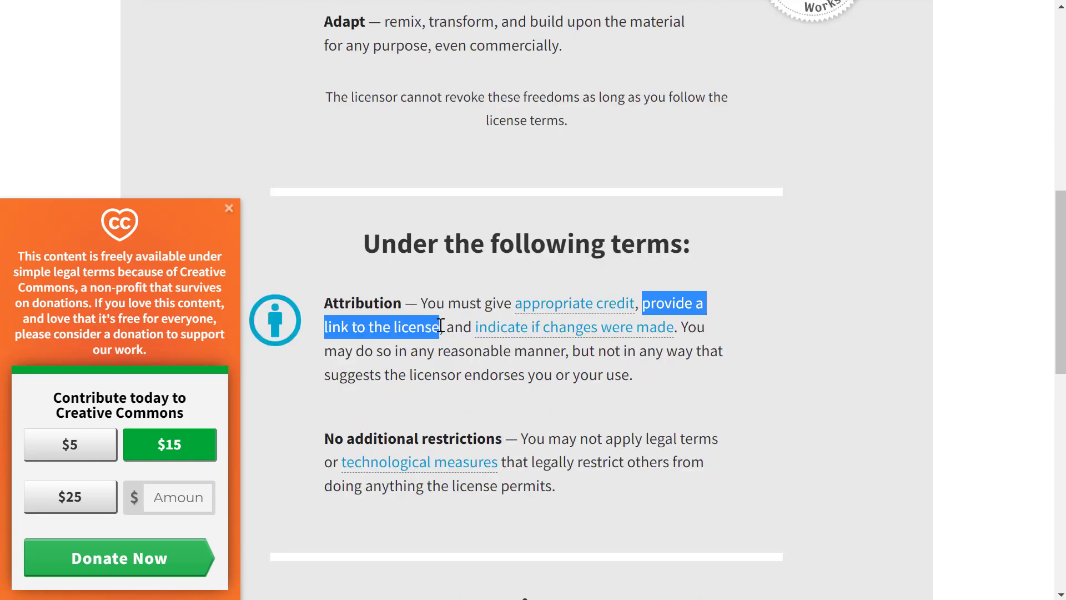
left_click(389, 322)
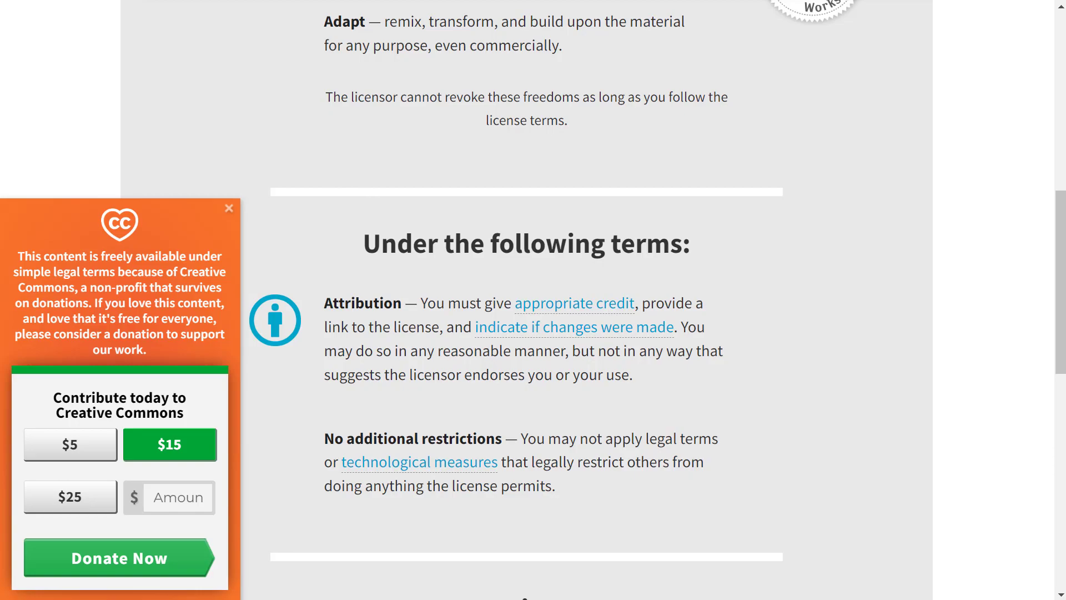
left_click(447, 1)
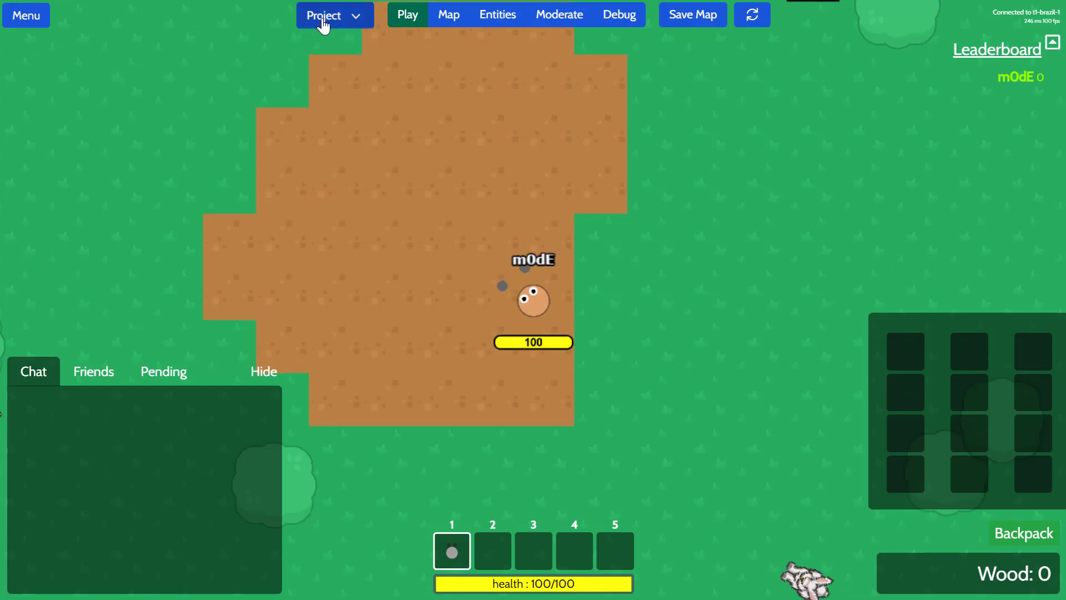
left_click(323, 20)
left_click(337, 120)
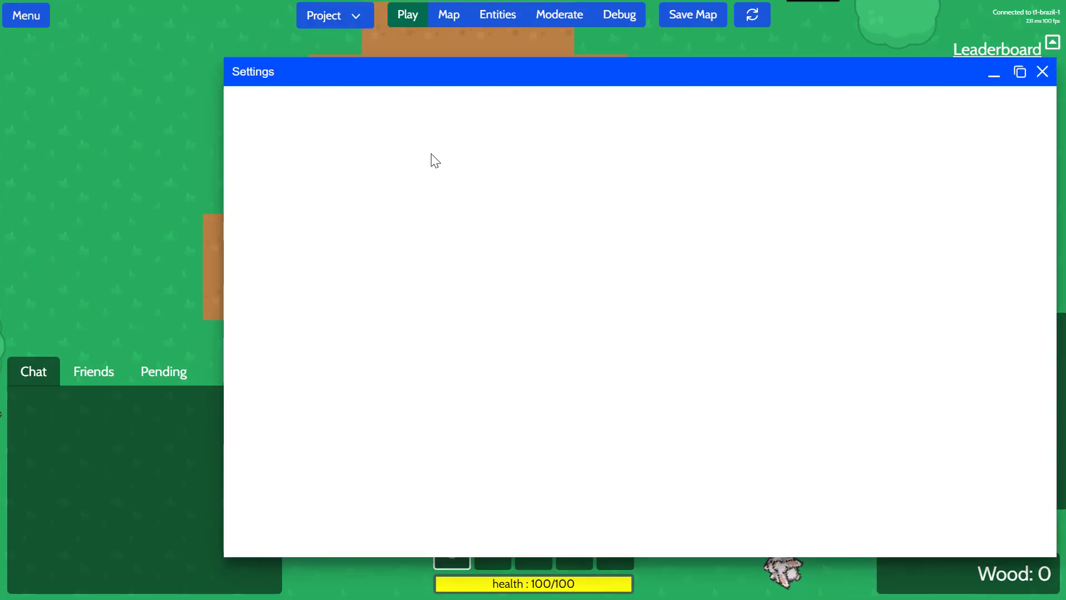
left_click(575, 128)
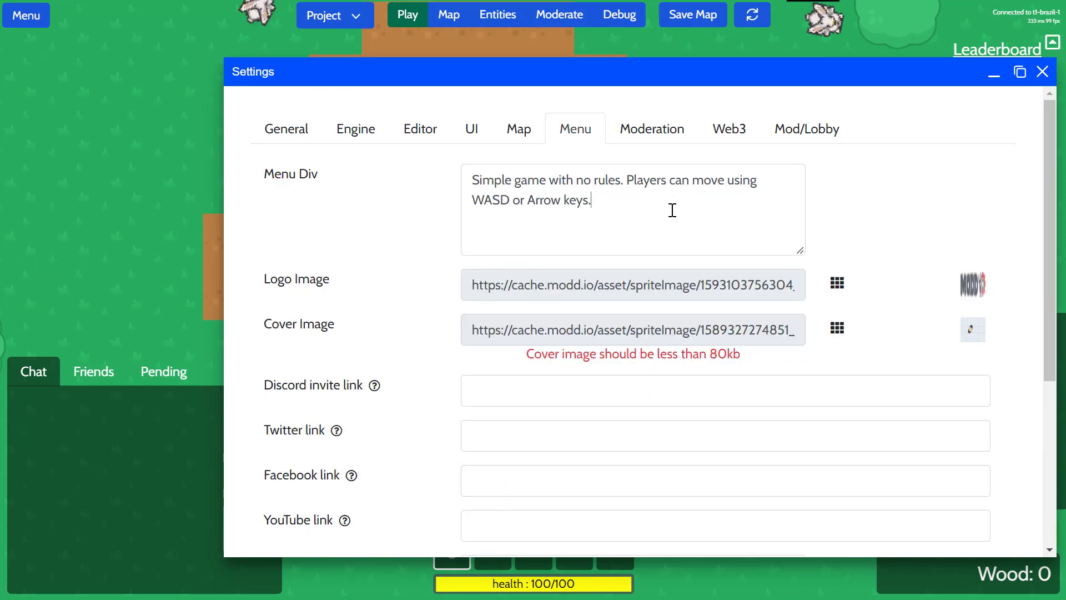
key("ctrl+a")
left_click(648, 211)
key("ctrl+a")
type("https://opengameart.org/content/bunny-rabbit-lpc-style-for-pixelfarm")
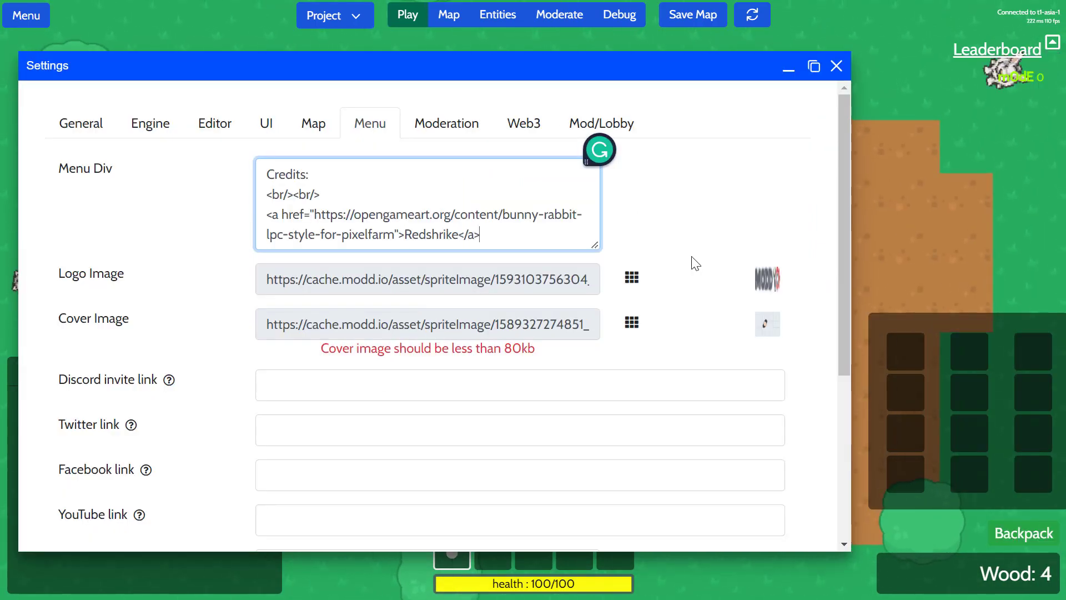
Step: Add "by" before the artist's name inside the credit link and "Bunny art" in front of the link
key("ctrl+Left")
key("ctrl+Left")
key("ctrl+Left")
key("ctrl+Left")
key("Right")
type("b")
key("Up")
key("Home")
type("Bunny art")
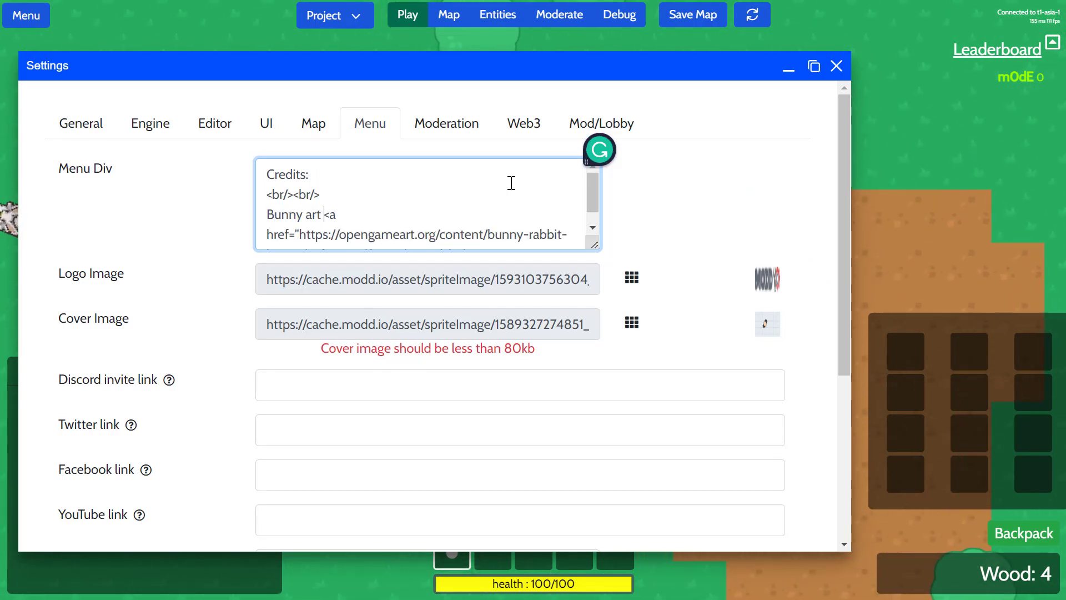
Step: Save the menu settings and republish the game
scroll(467, 211, "down", 2)
scroll(597, 327, "down", 2)
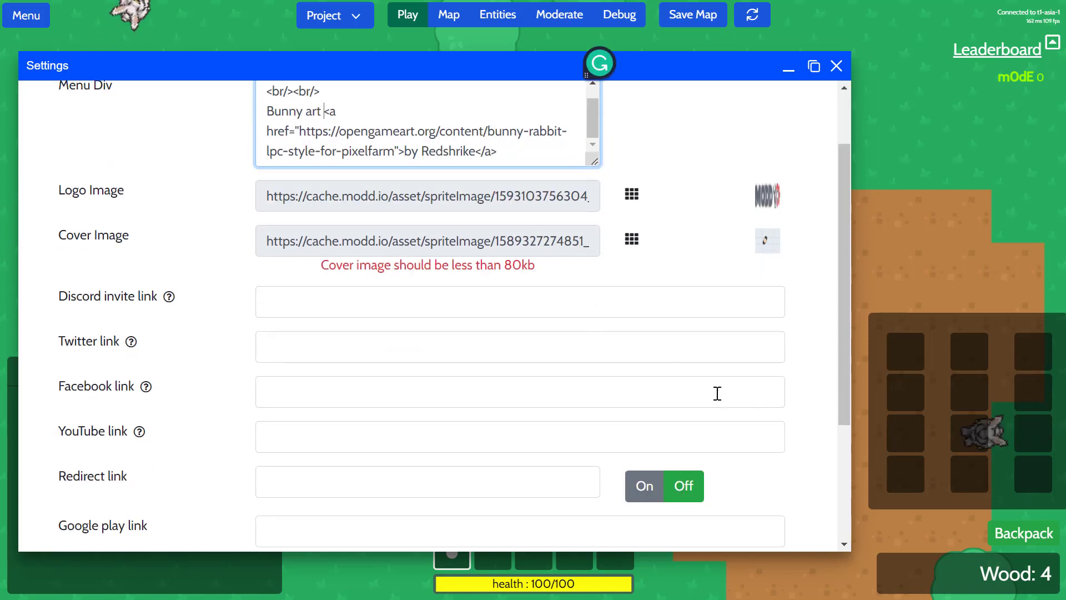
scroll(790, 501, "down", 3)
left_click(714, 525)
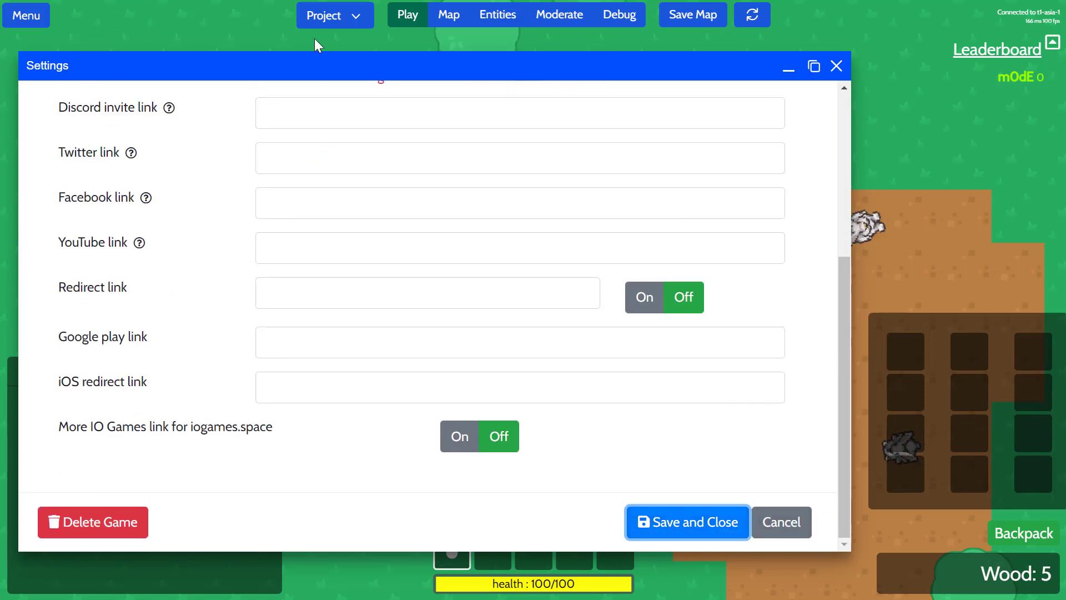
left_click(358, 25)
left_click(701, 279)
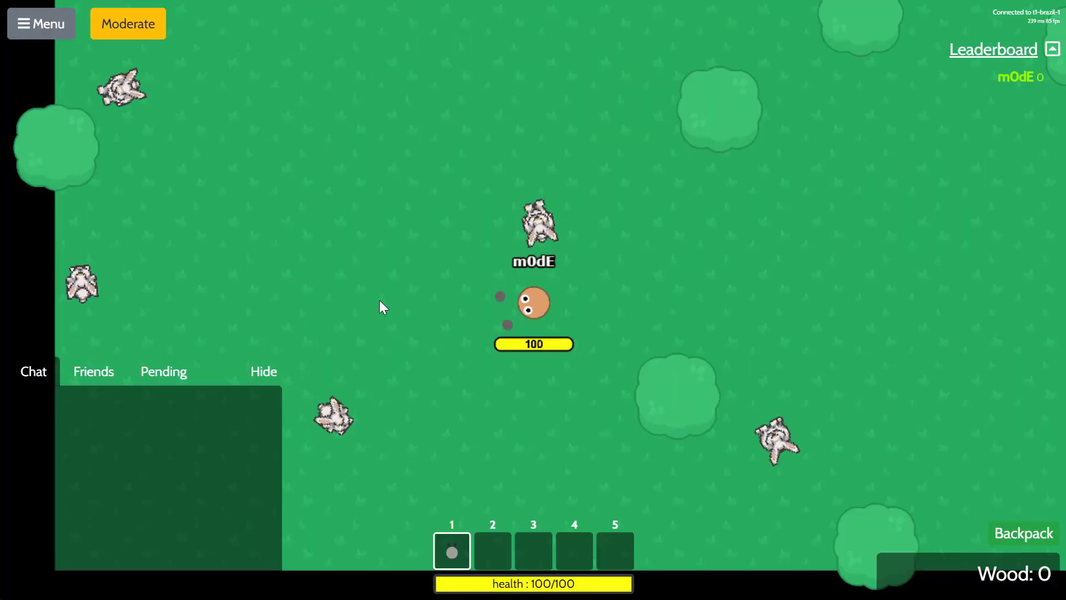
Step: Open the in-game menu to check the bunny art credit, and continue into the game
left_click(26, 16)
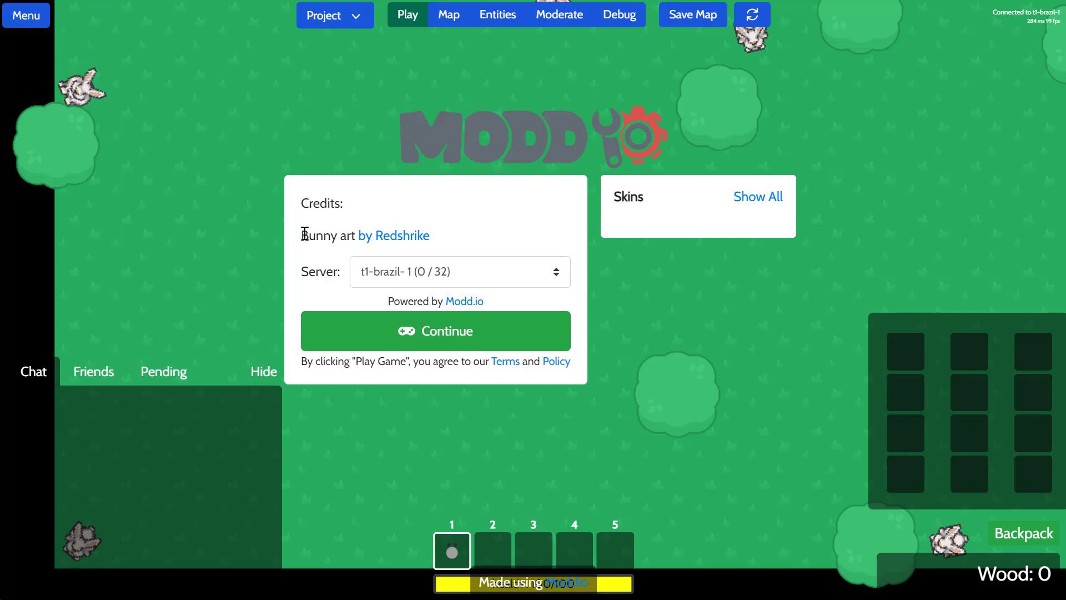
left_click(479, 197)
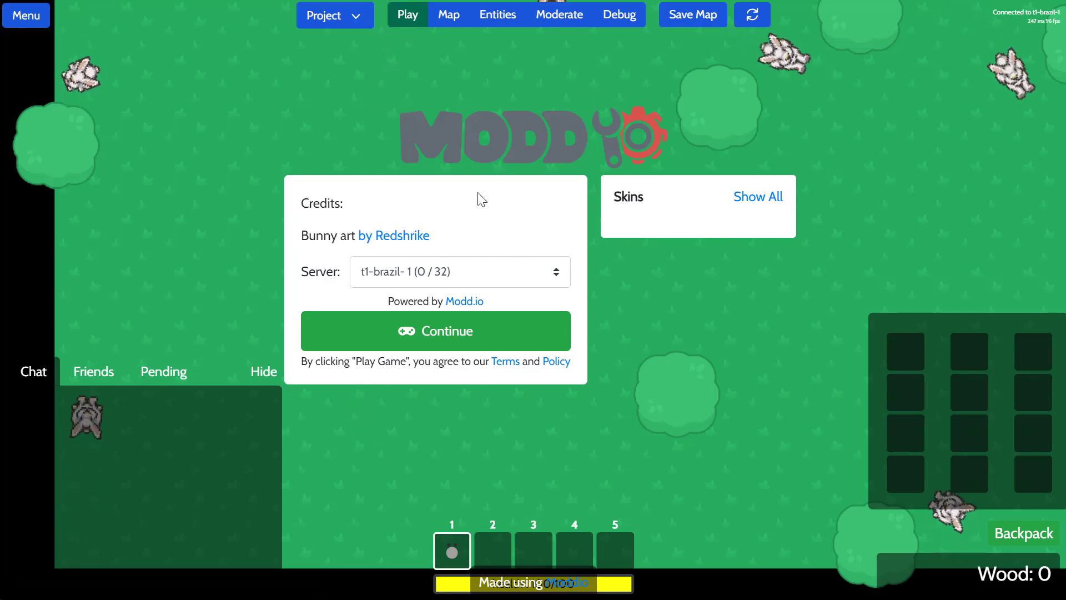
left_click(550, 333)
Step: Walk the player character across the grass among the Bunny units, striking on the way to collect wood
key("w")
key("d")
key("s")
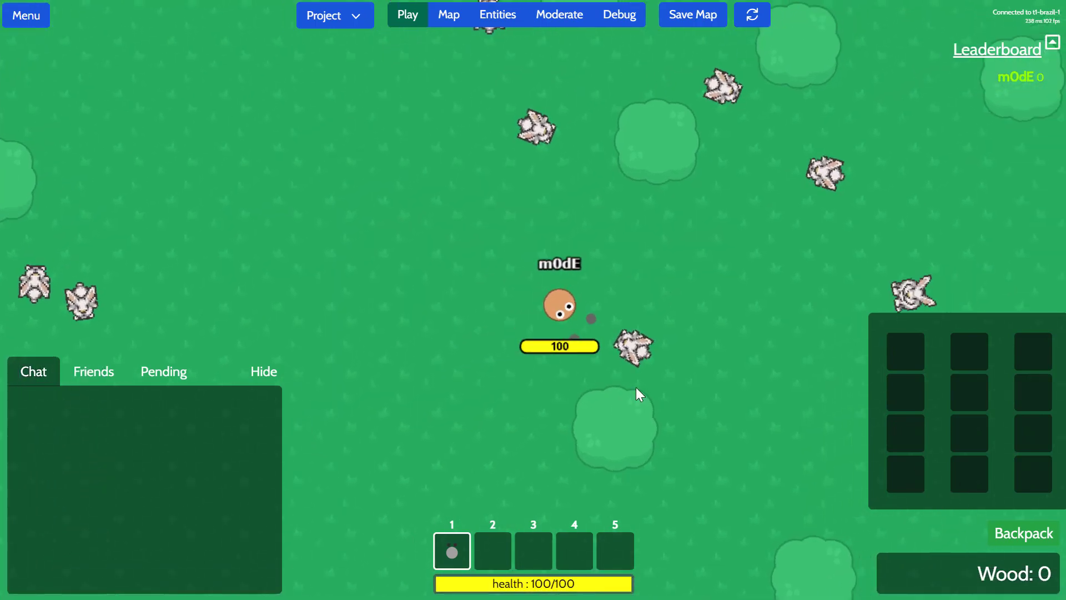
left_click(617, 298)
key("d")
key("w")
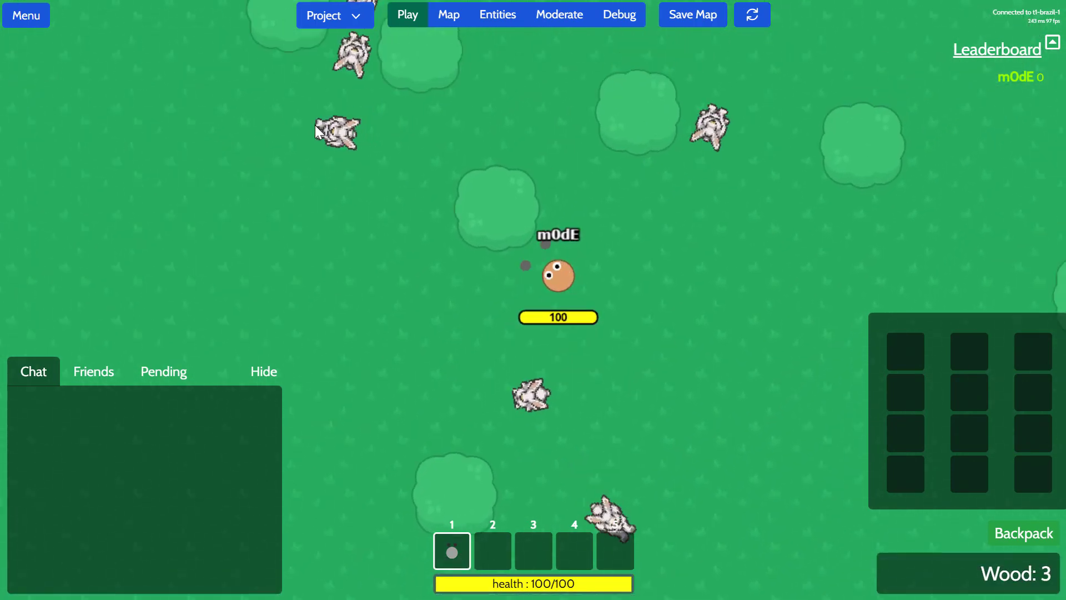
key("a")
key("d")
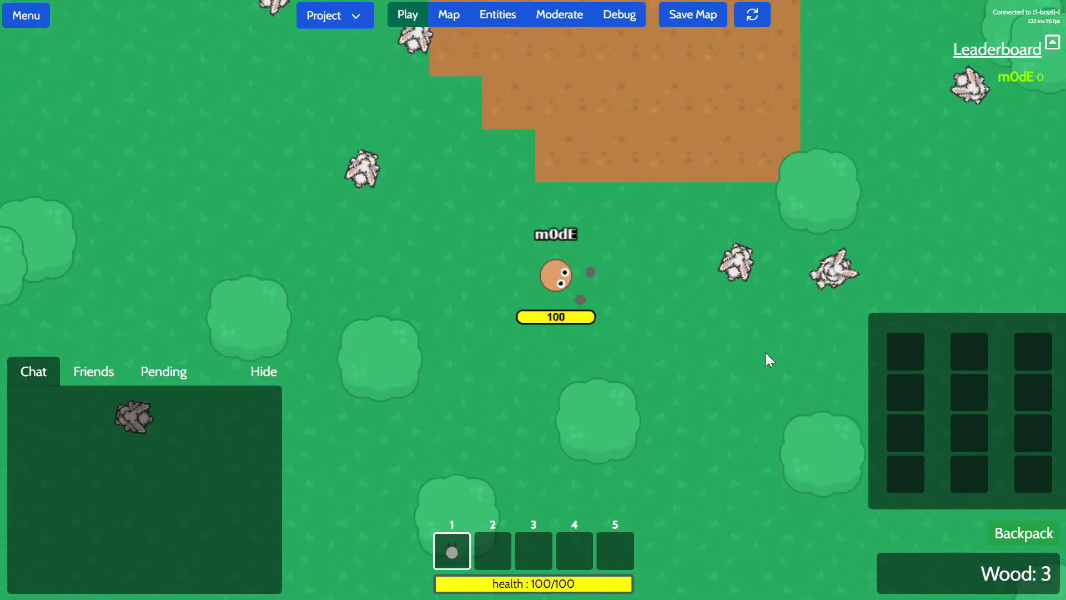
Step: Test wood gathering by striking repeatedly while moving the player character around the grass below the dirt patch
key("d")
left_click(640, 295)
left_click(644, 302)
left_click(639, 302)
key("w")
key("d")
left_click(644, 308)
left_click(639, 297)
key("s")
left_click(638, 294)
key("a")
key("w")
key("a")
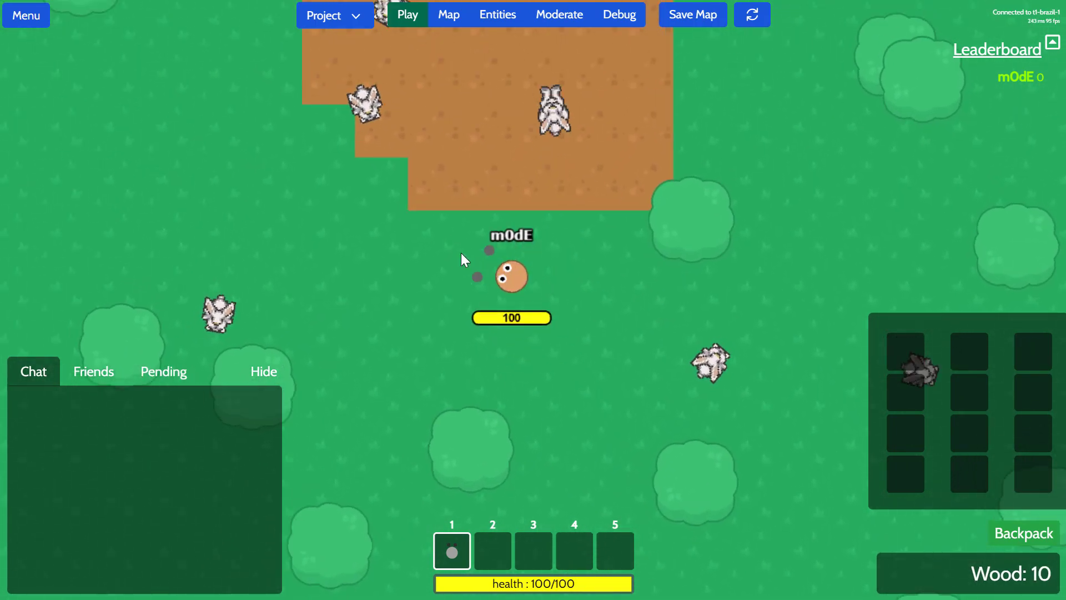
Step: Walk the player character onto the dirt patch and circle near its edge to watch the Bunny units wander
key("w")
key("a")
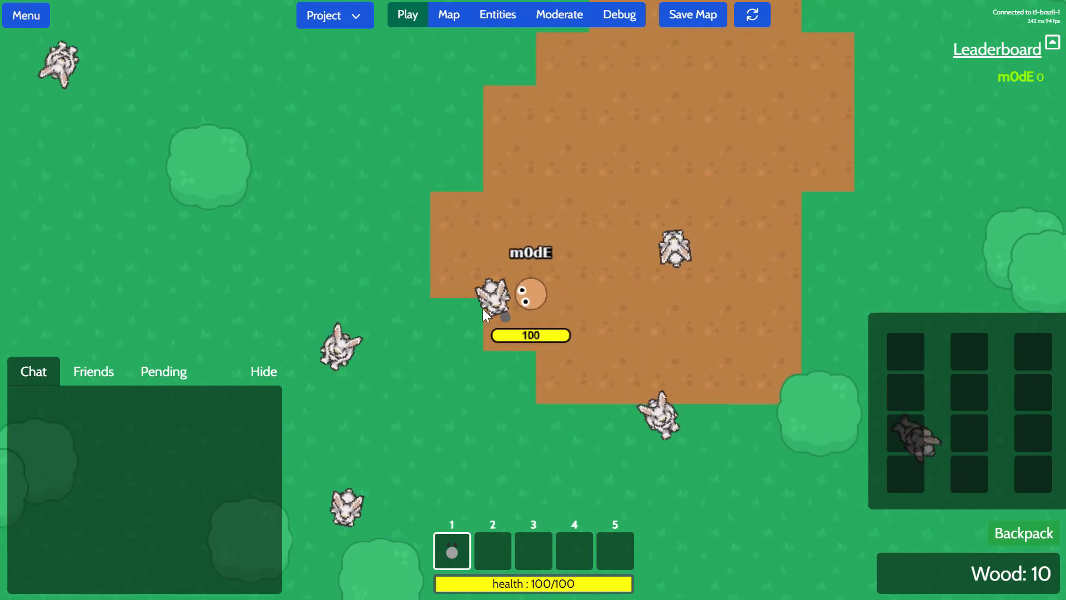
key("a")
key("s")
key("d")
key("w")
key("a")
key("s")
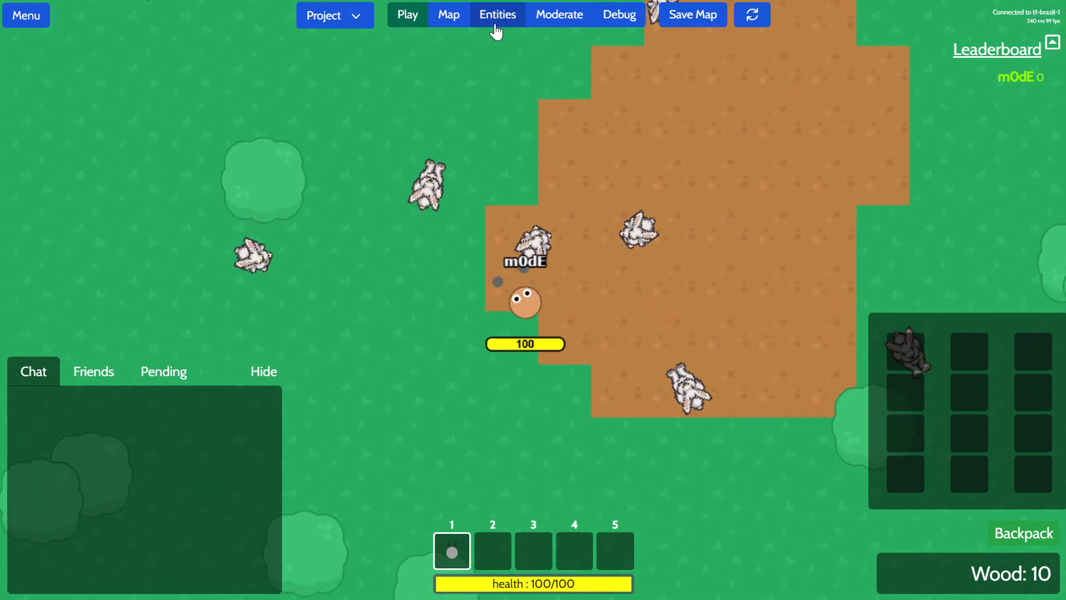